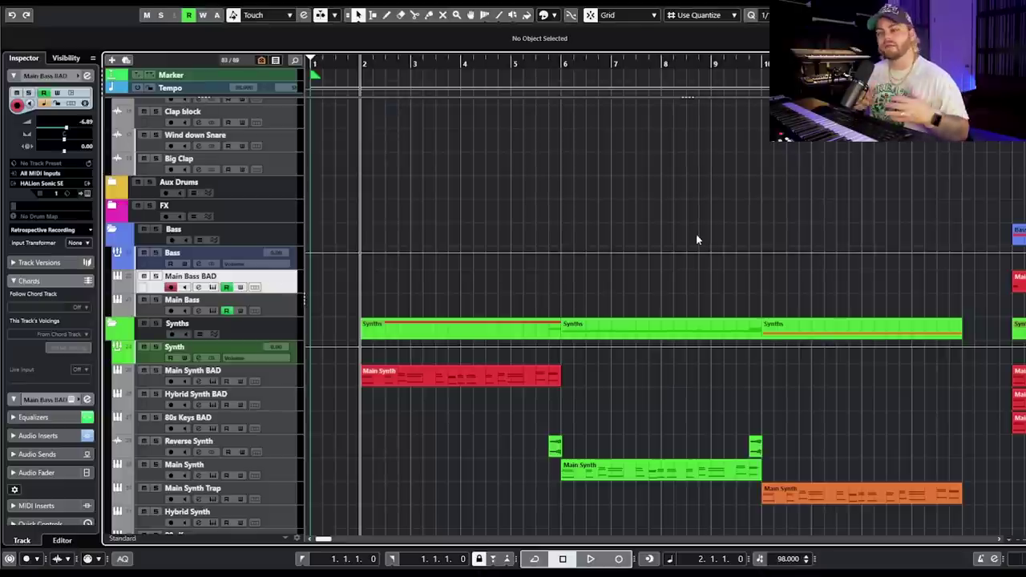
Bring the Main Drums folder into view and zoom in with H so bars 2–5 fill the arrangement
{"action": "scroll", "coordinate": [696, 233], "scroll_direction": "down", "scroll_amount": 6}
{"action": "scroll", "coordinate": [672, 231], "scroll_direction": "up", "scroll_amount": 2}
{"action": "scroll", "coordinate": [674, 239], "scroll_direction": "up", "scroll_amount": 12}
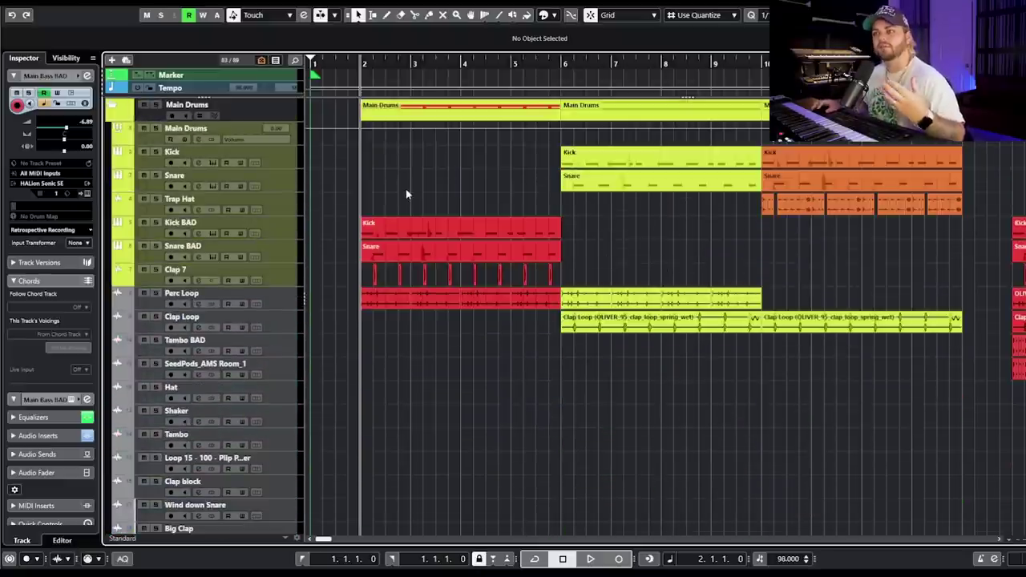
{"action": "scroll", "coordinate": [407, 196], "scroll_direction": "down", "scroll_amount": 10}
{"action": "scroll", "coordinate": [437, 232], "scroll_direction": "down", "scroll_amount": 6}
{"action": "scroll", "coordinate": [445, 245], "scroll_direction": "up", "scroll_amount": 14}
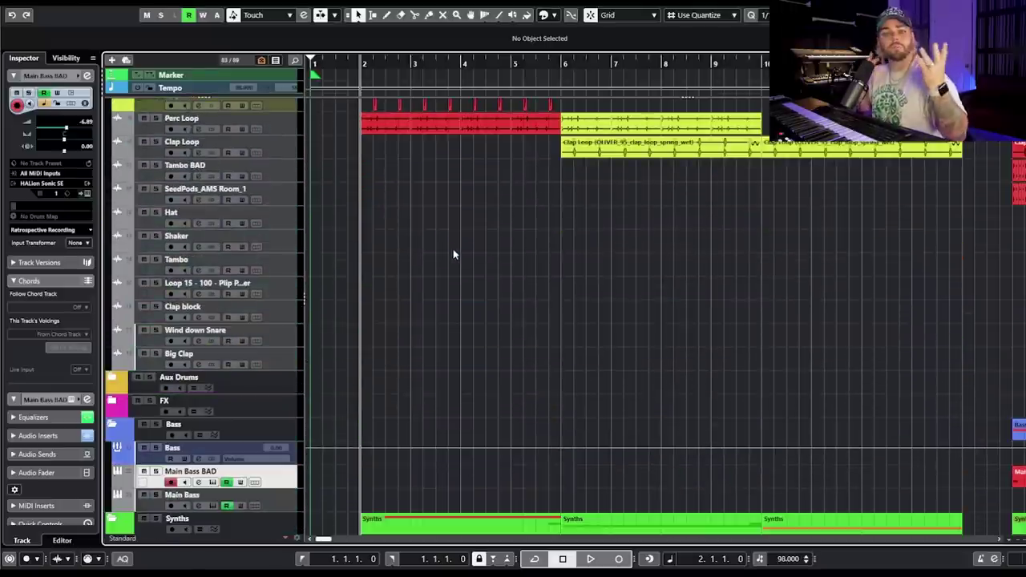
{"action": "scroll", "coordinate": [453, 252], "scroll_direction": "up", "scroll_amount": 3}
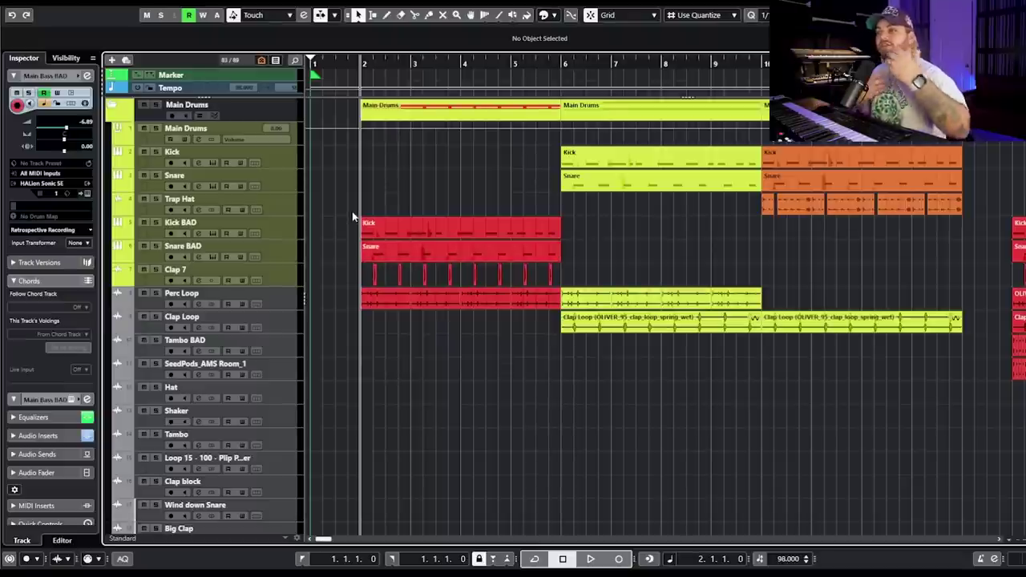
{"action": "key", "text": "h"}
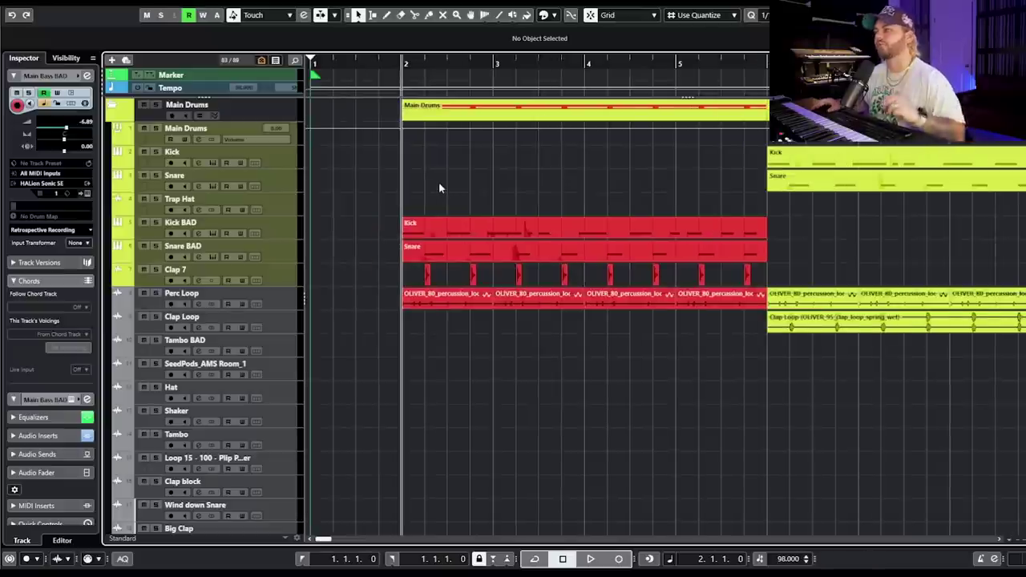
{"action": "left_click", "coordinate": [213, 233]}
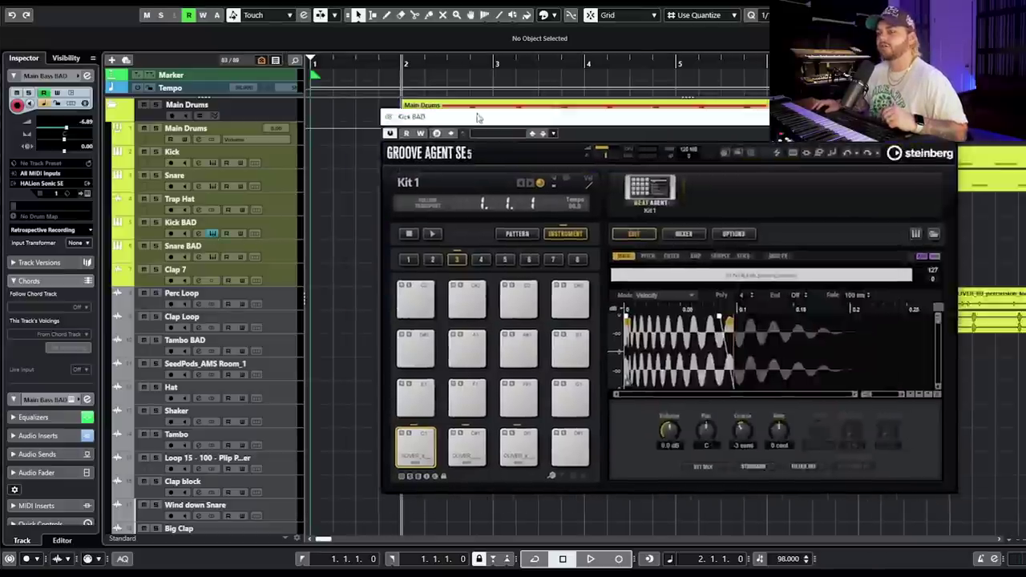
{"action": "left_click_drag", "start_coordinate": [478, 111], "coordinate": [341, 150]}
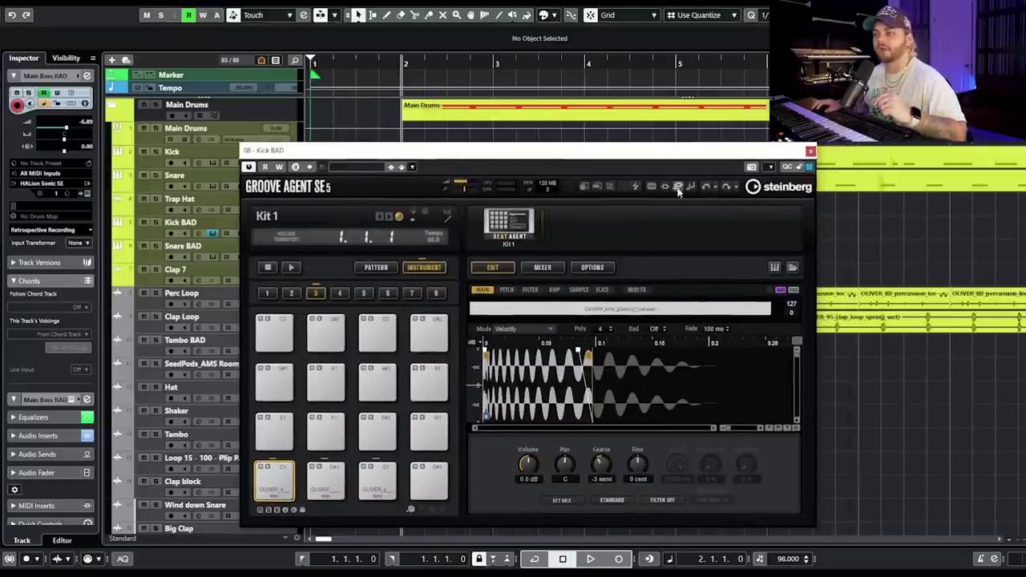
{"action": "left_click", "coordinate": [810, 150]}
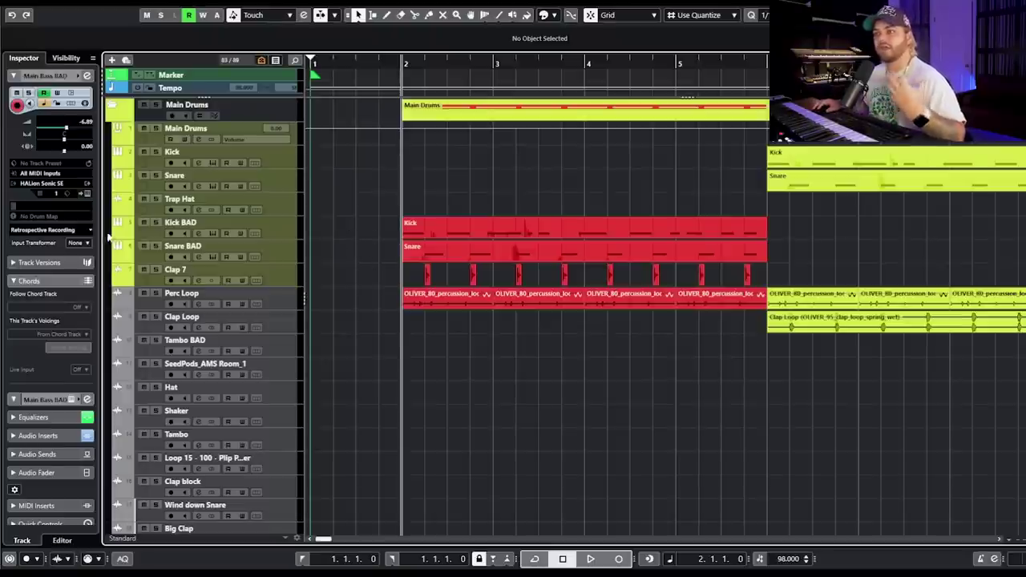
Solo Kick BAD, play and stop the BAD kick and snare, then turn their solo off
{"action": "left_click", "coordinate": [156, 223]}
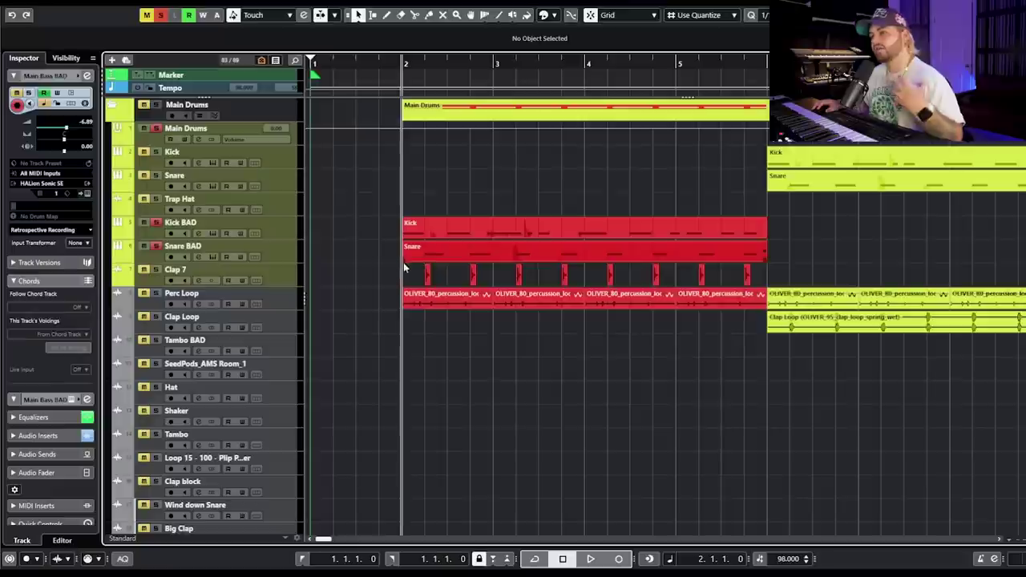
{"action": "key", "text": "space"}
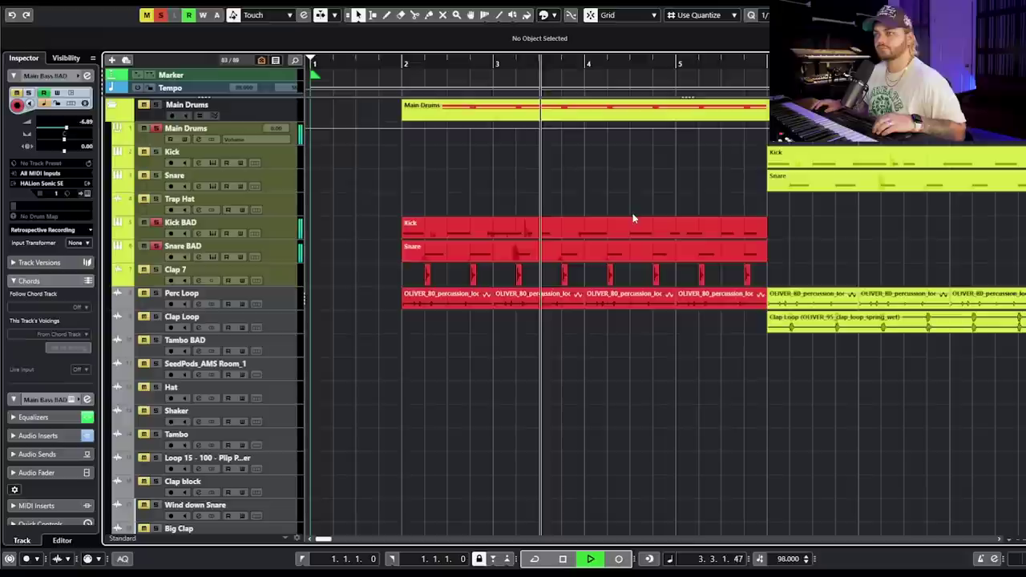
{"action": "key", "text": "space"}
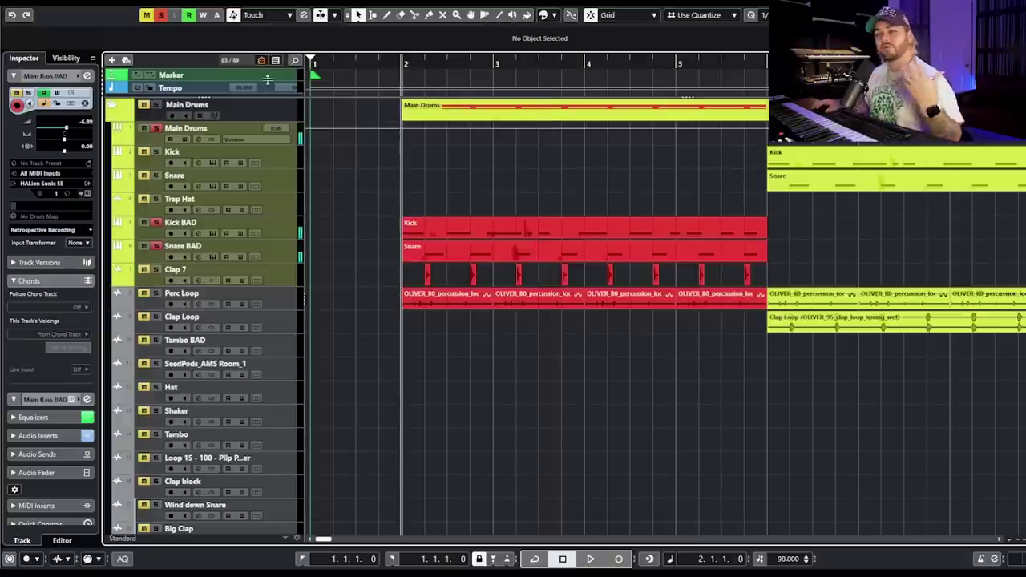
{"action": "left_click", "coordinate": [157, 224]}
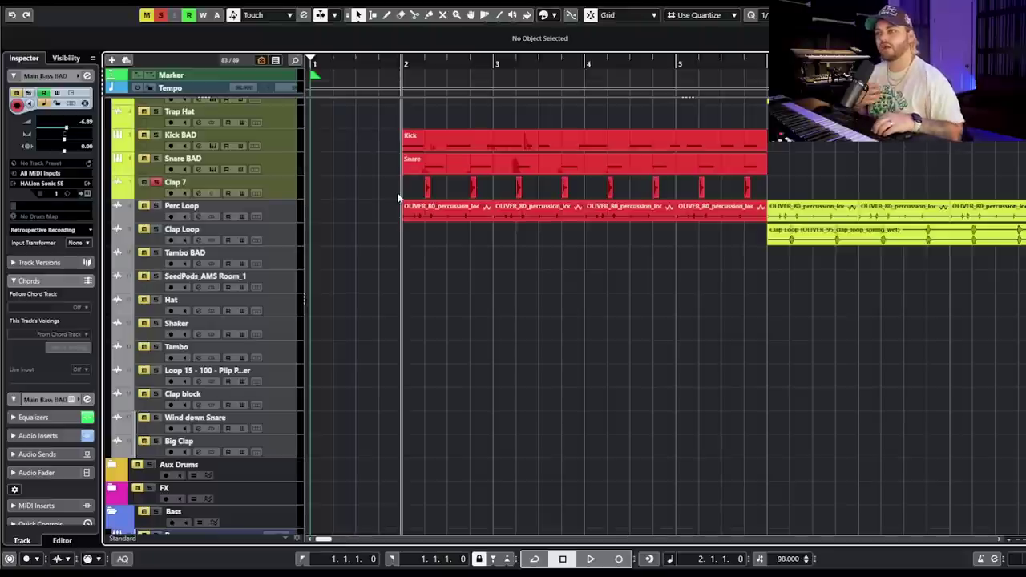
Audition the Clap 7 hits near bar 2 up close, then clear all solos and select Snare BAD
{"action": "key", "text": "space"}
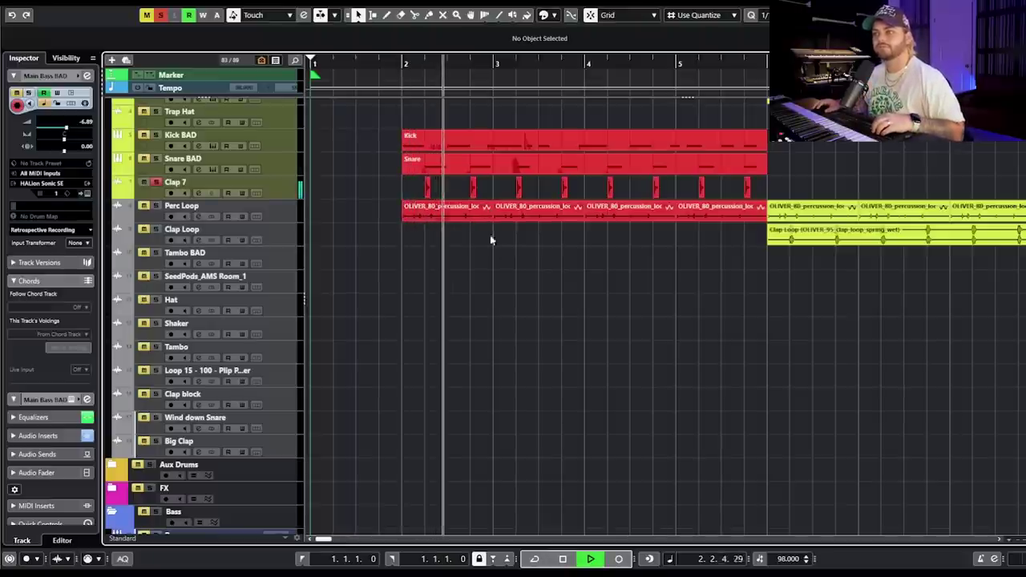
{"action": "key", "text": "space"}
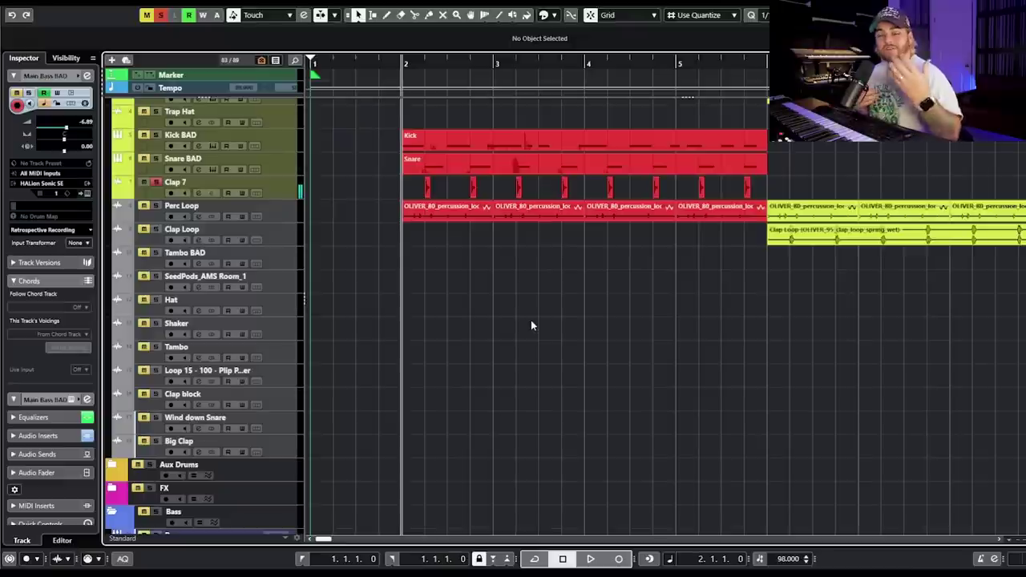
{"action": "left_click", "coordinate": [427, 188]}
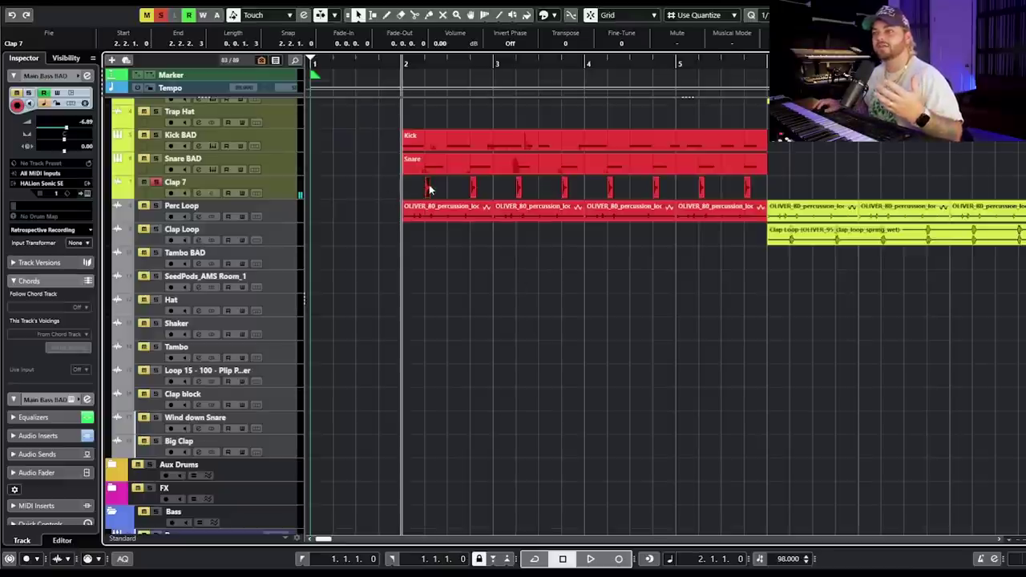
{"action": "scroll", "coordinate": [435, 186], "scroll_direction": "up", "scroll_amount": 3}
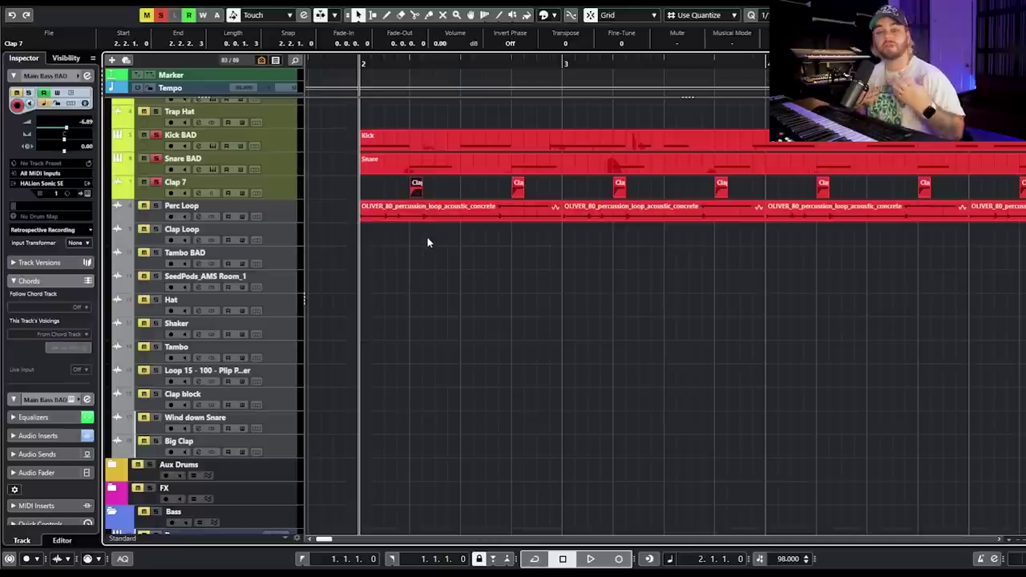
{"action": "key", "text": "space"}
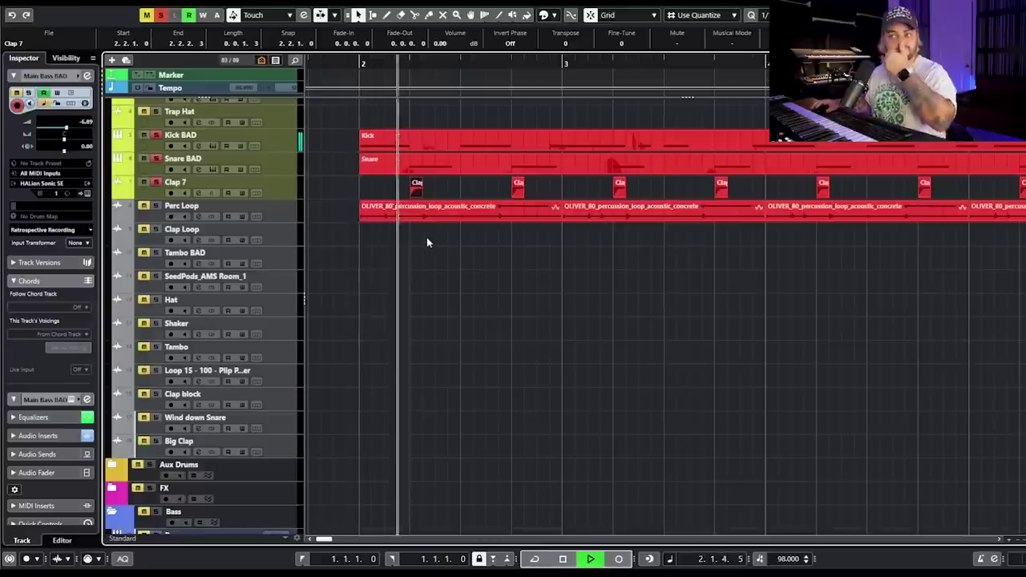
{"action": "scroll", "coordinate": [505, 253], "scroll_direction": "down", "scroll_amount": 3}
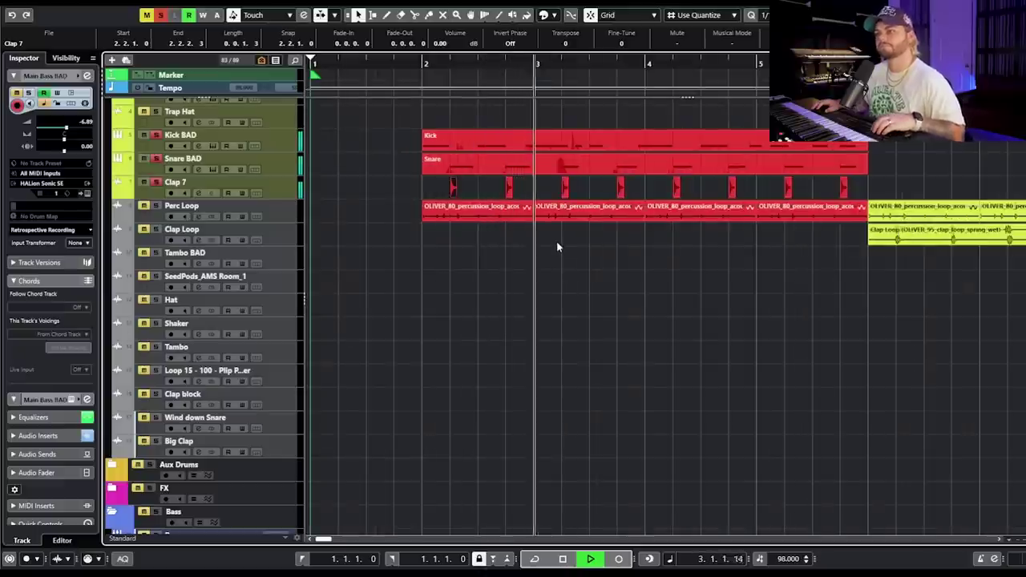
{"action": "key", "text": "space"}
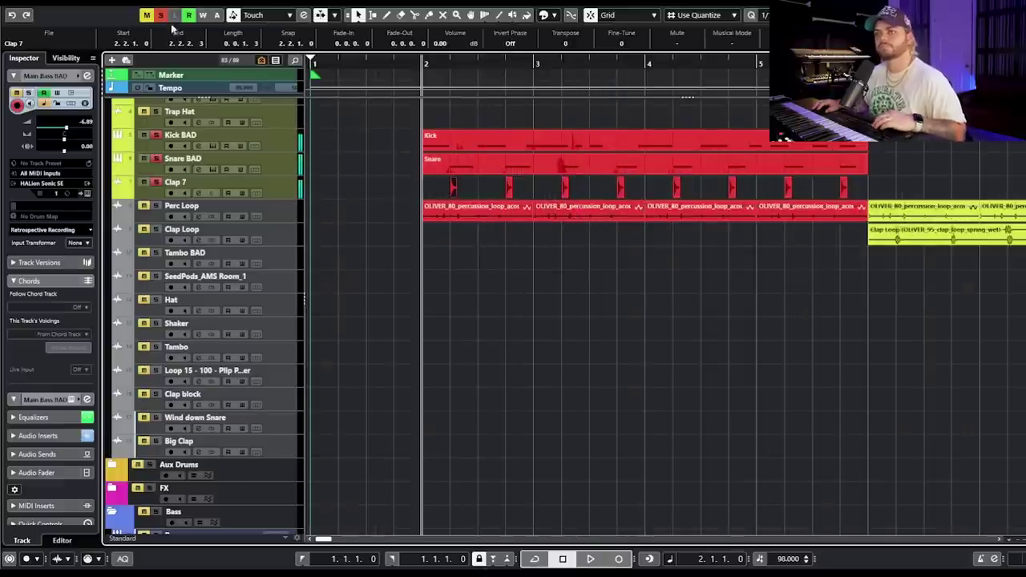
{"action": "left_click", "coordinate": [160, 16]}
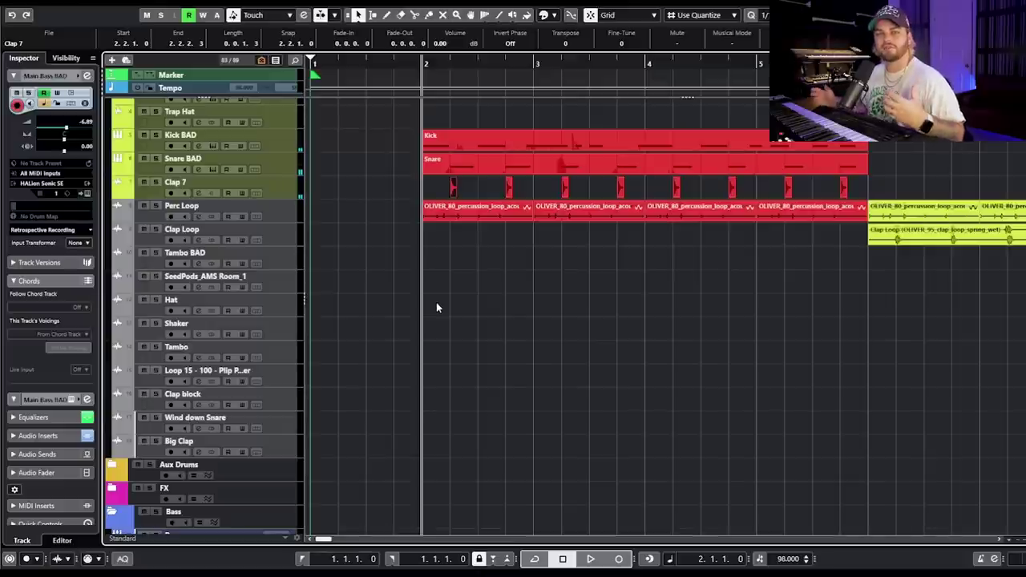
{"action": "left_click", "coordinate": [284, 172]}
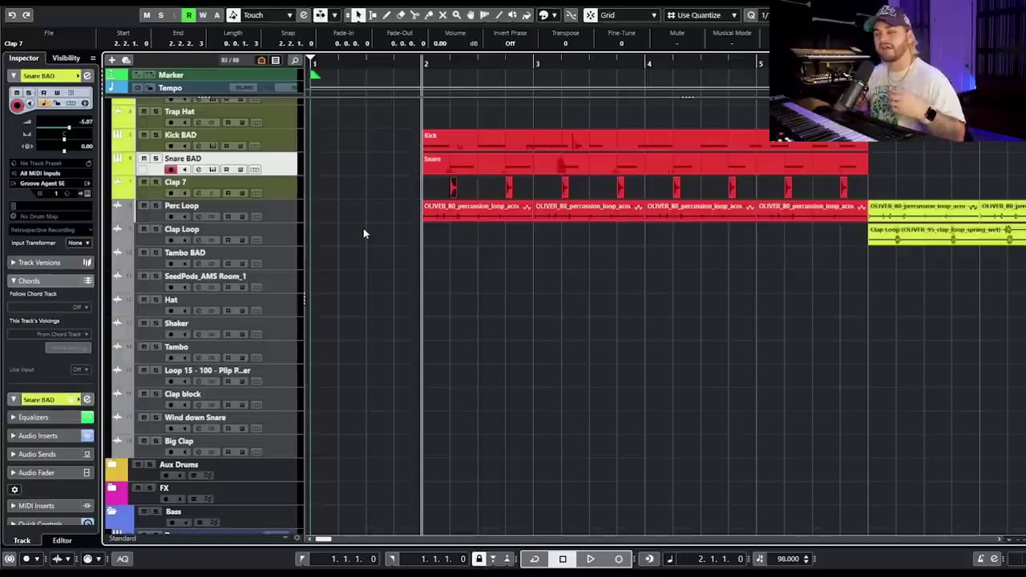
Solo Main Synth BAD in the Synths folder and open its Serum instrument showing the Init patch
{"action": "scroll", "coordinate": [571, 304], "scroll_direction": "down", "scroll_amount": 15}
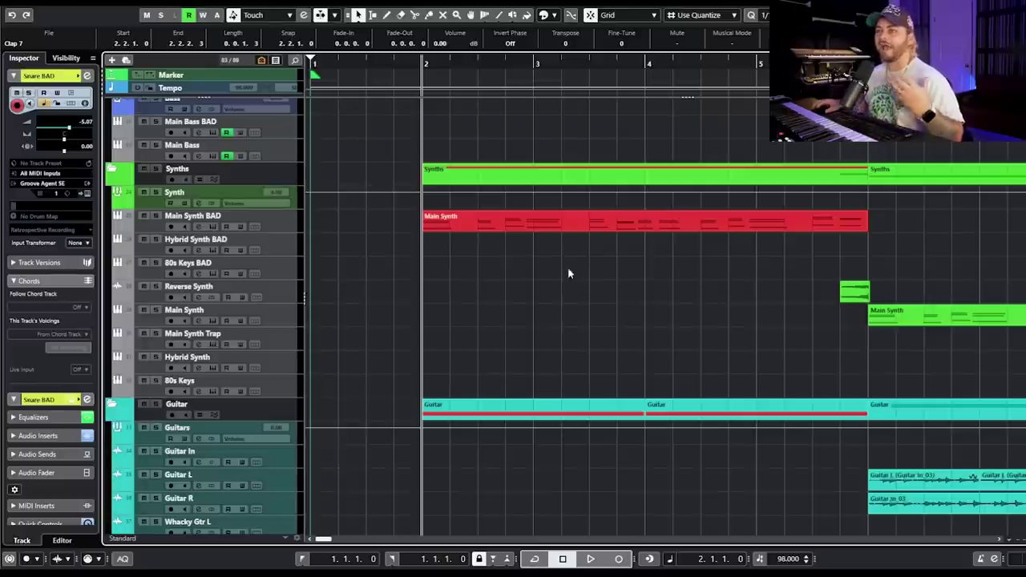
{"action": "left_click", "coordinate": [156, 216]}
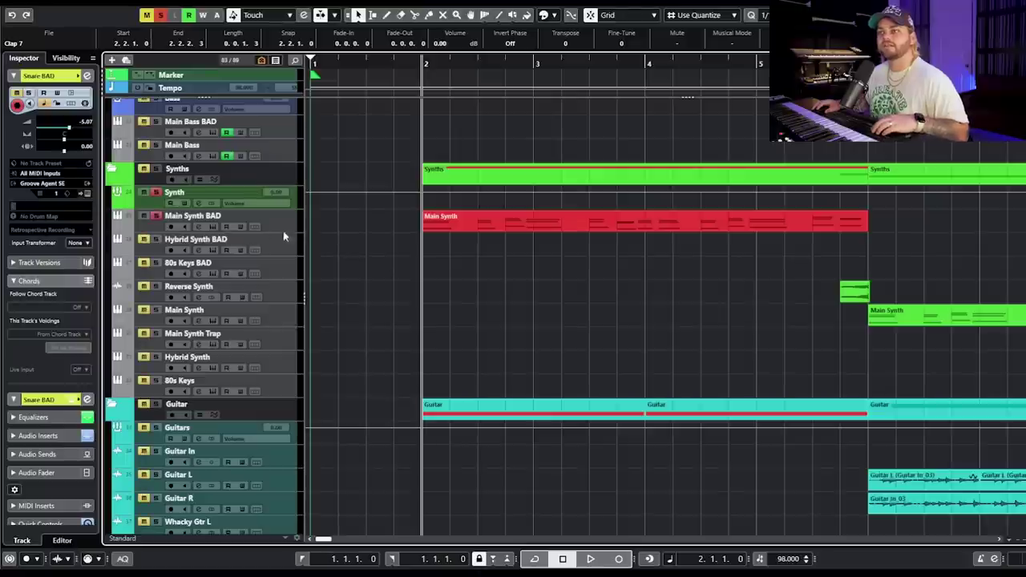
{"action": "left_click", "coordinate": [213, 227]}
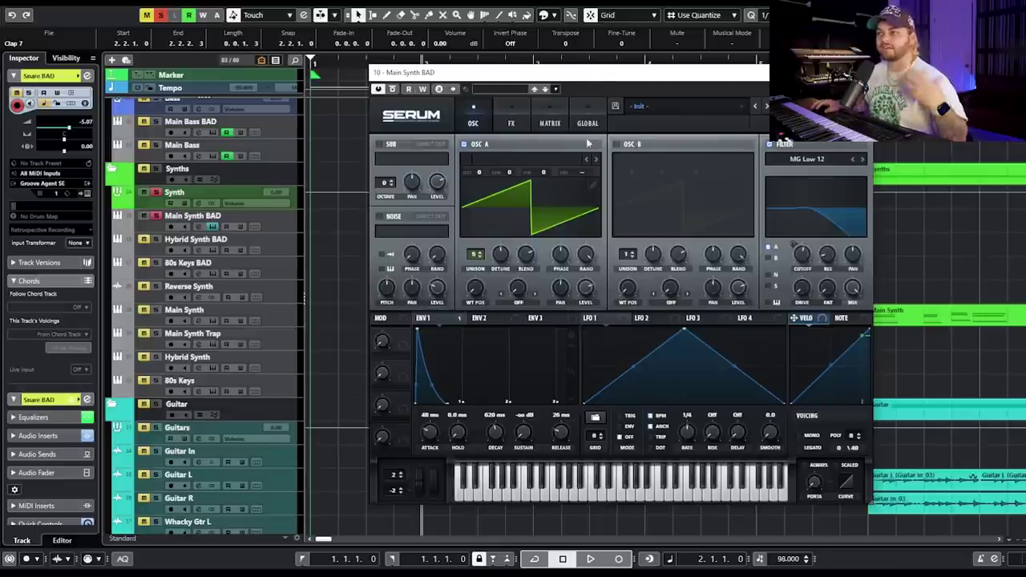
Check Serum's FX and OSC pages, play the soloed BAD synth, then close Serum
{"action": "left_click", "coordinate": [511, 122]}
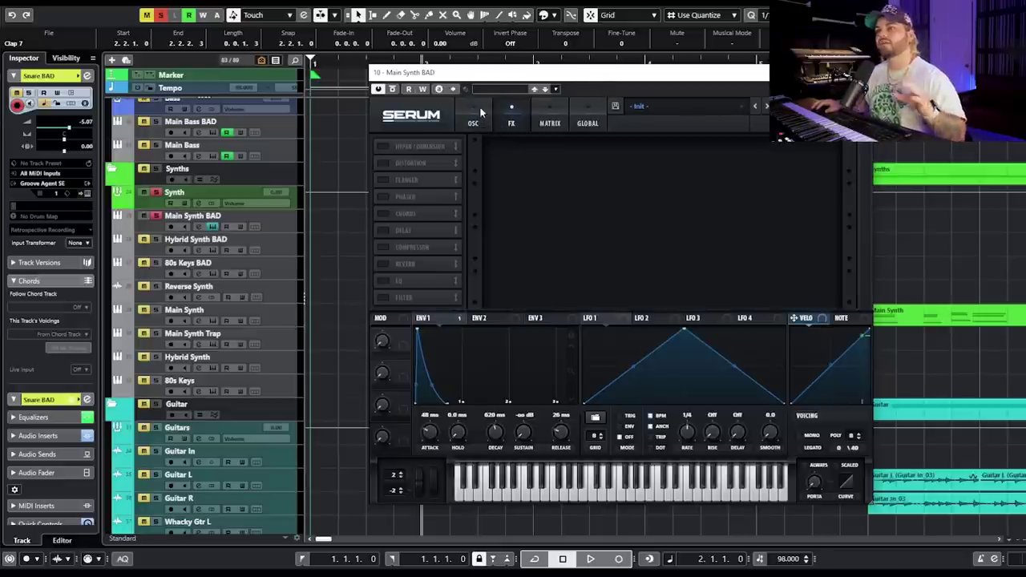
{"action": "left_click", "coordinate": [477, 121]}
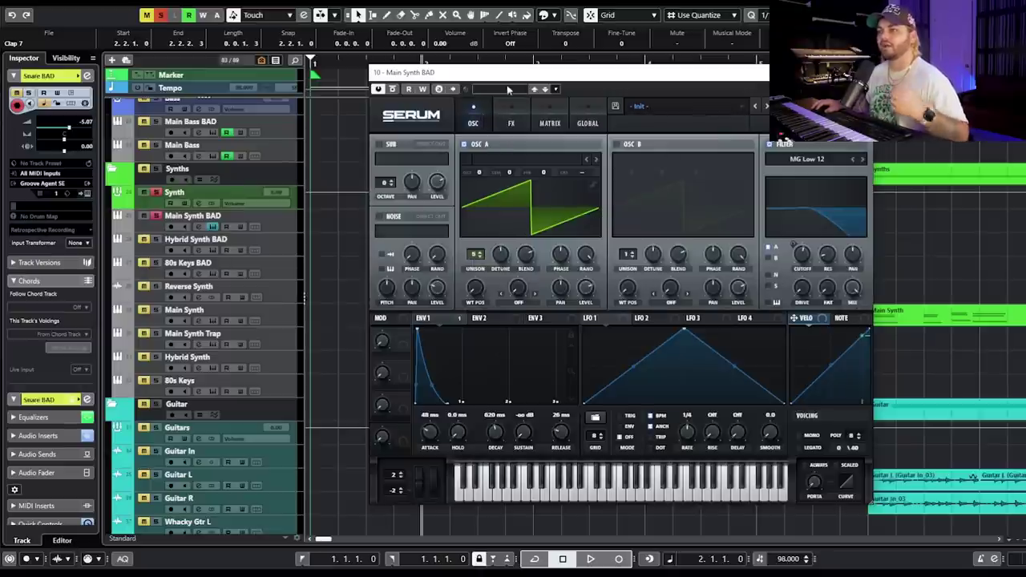
{"action": "left_click_drag", "start_coordinate": [546, 77], "coordinate": [663, 69]}
{"action": "key", "text": "space"}
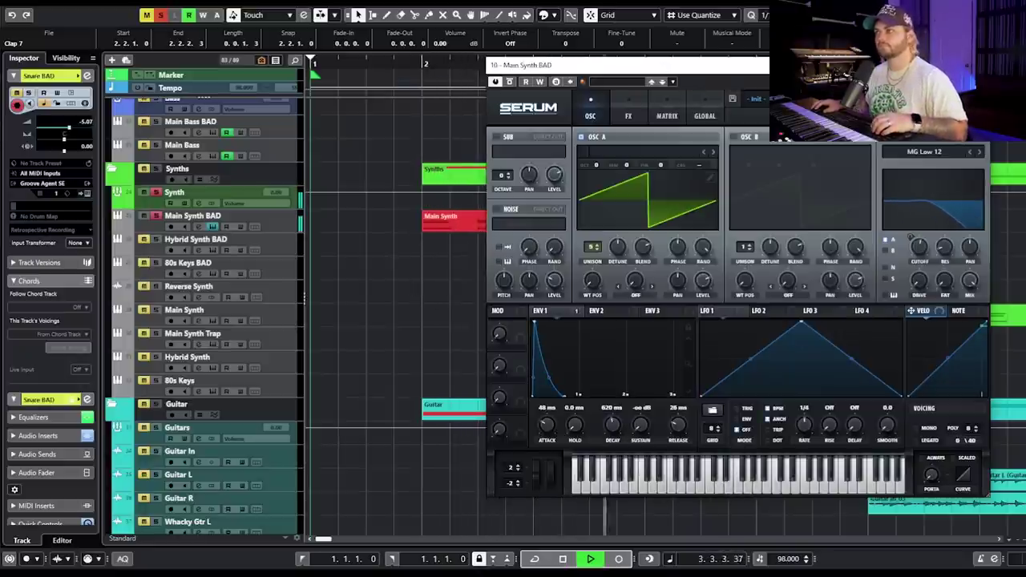
{"action": "key", "text": "space"}
{"action": "key", "text": "Escape"}
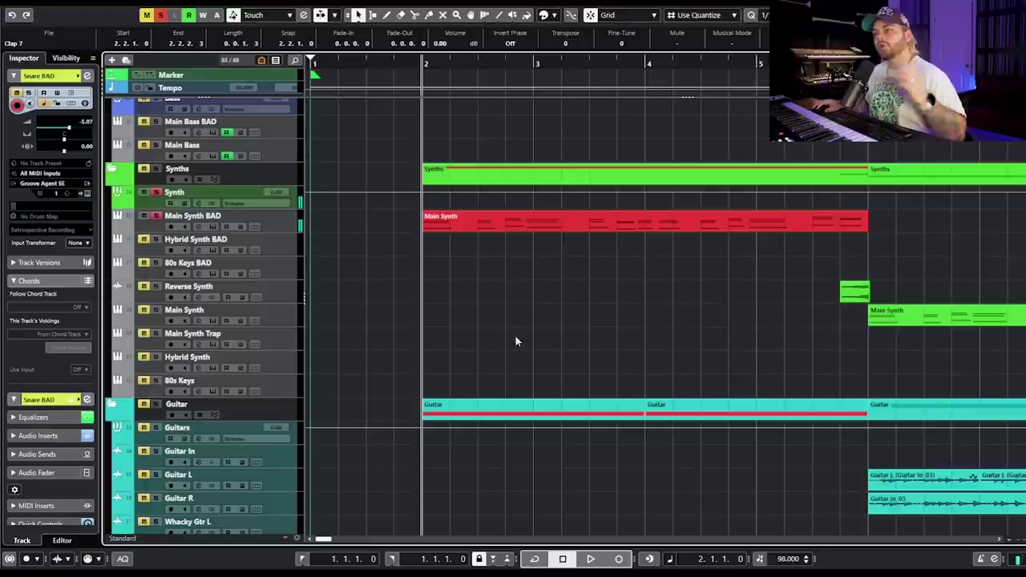
Unsolo Main Synth BAD, play the song with the Guitar folder muted, then select and deselect the synth event
{"action": "left_click", "coordinate": [154, 216]}
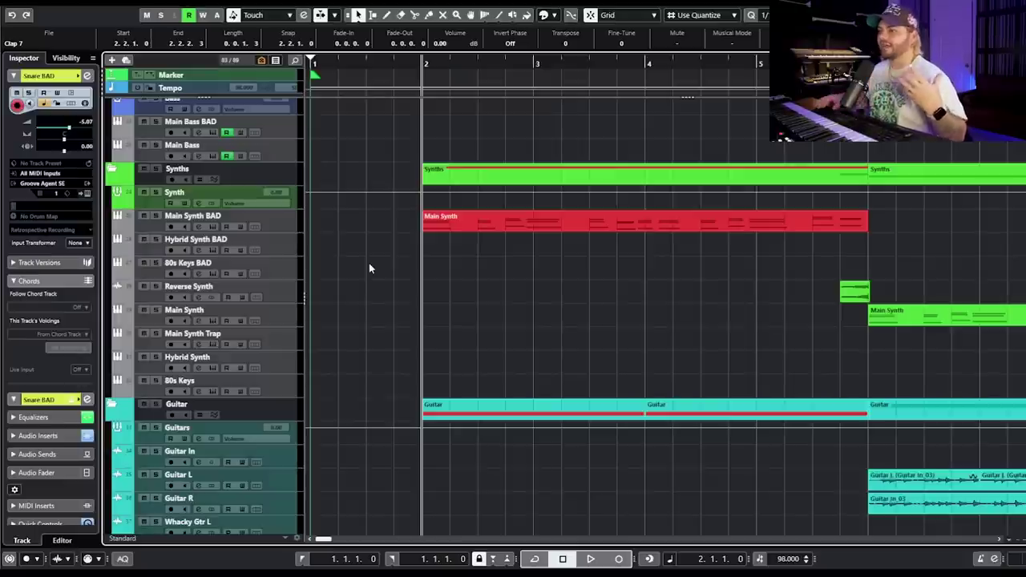
{"action": "scroll", "coordinate": [321, 250], "scroll_direction": "down", "scroll_amount": 5}
{"action": "left_click", "coordinate": [143, 231]}
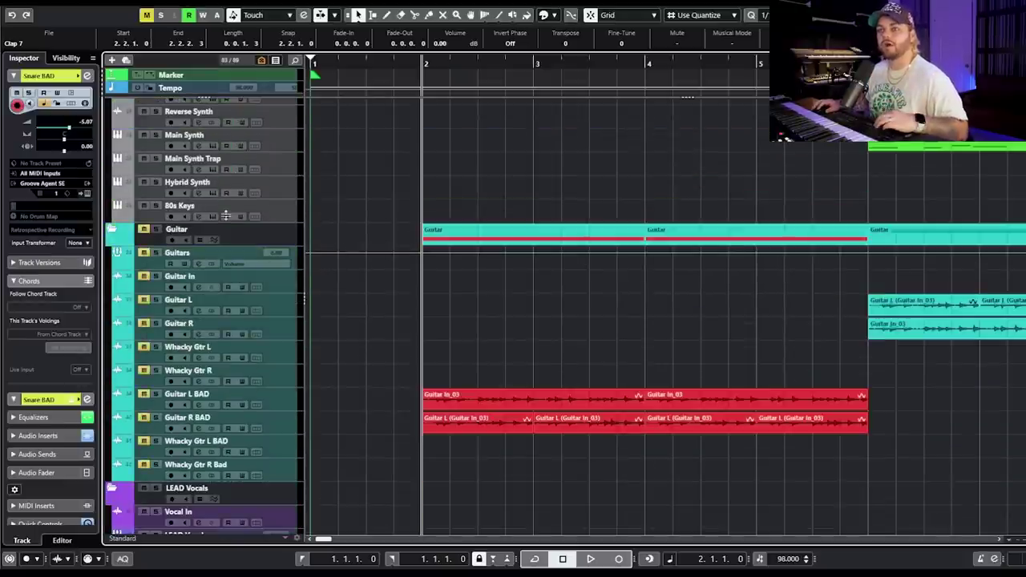
{"action": "scroll", "coordinate": [523, 217], "scroll_direction": "up", "scroll_amount": 7}
{"action": "key", "text": "space"}
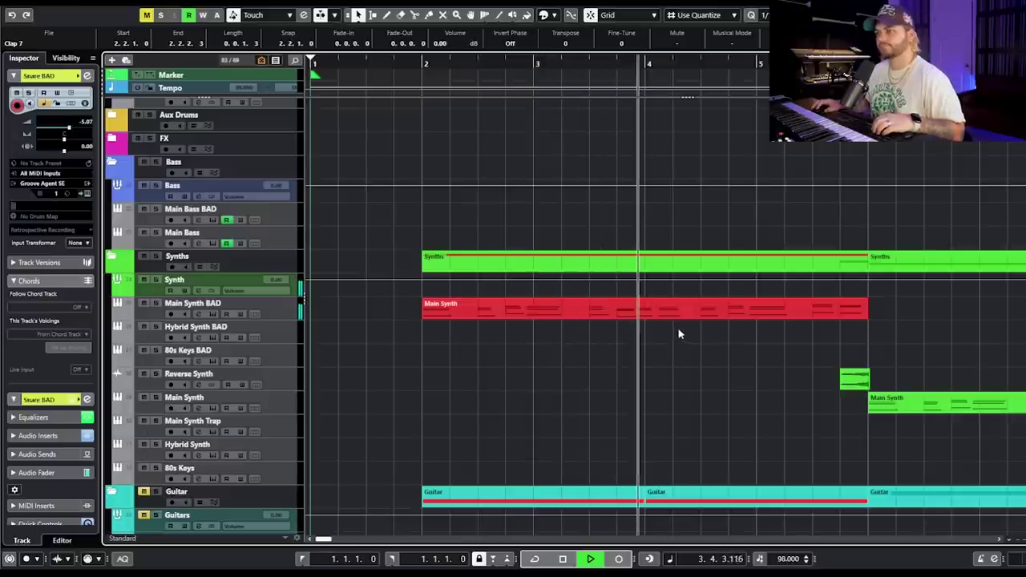
{"action": "key", "text": "space"}
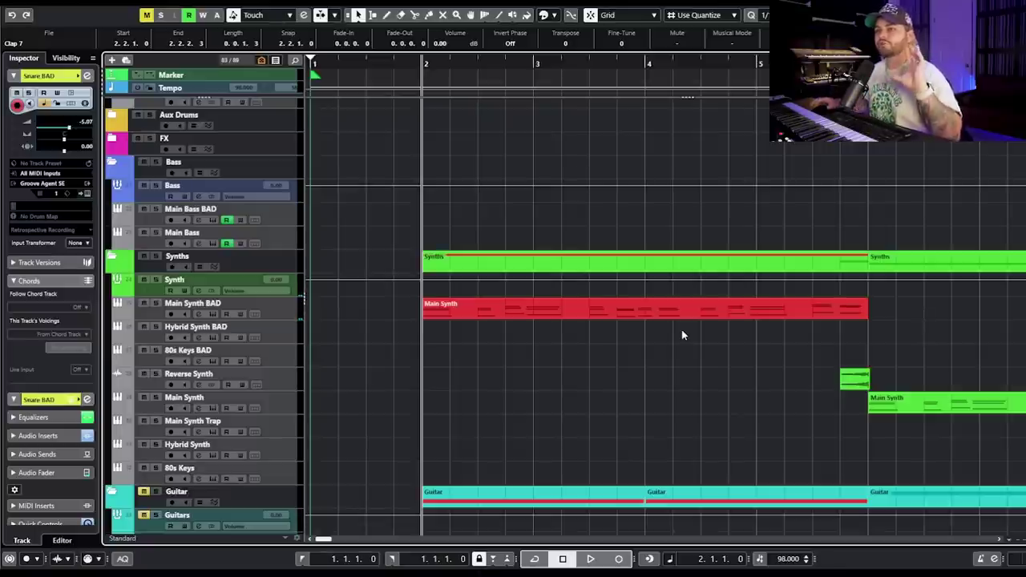
{"action": "left_click_drag", "start_coordinate": [597, 361], "coordinate": [629, 301]}
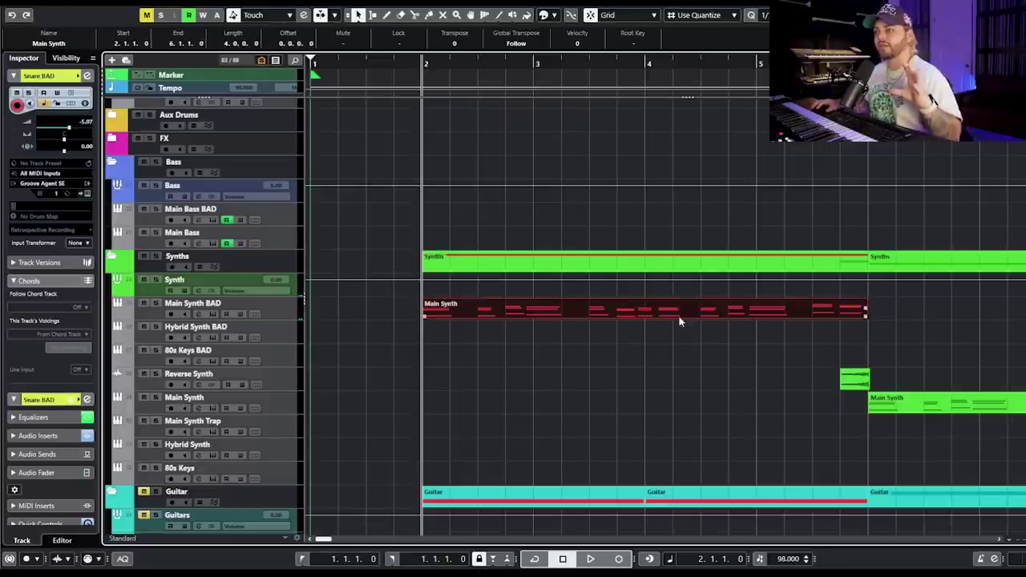
{"action": "left_click", "coordinate": [921, 308]}
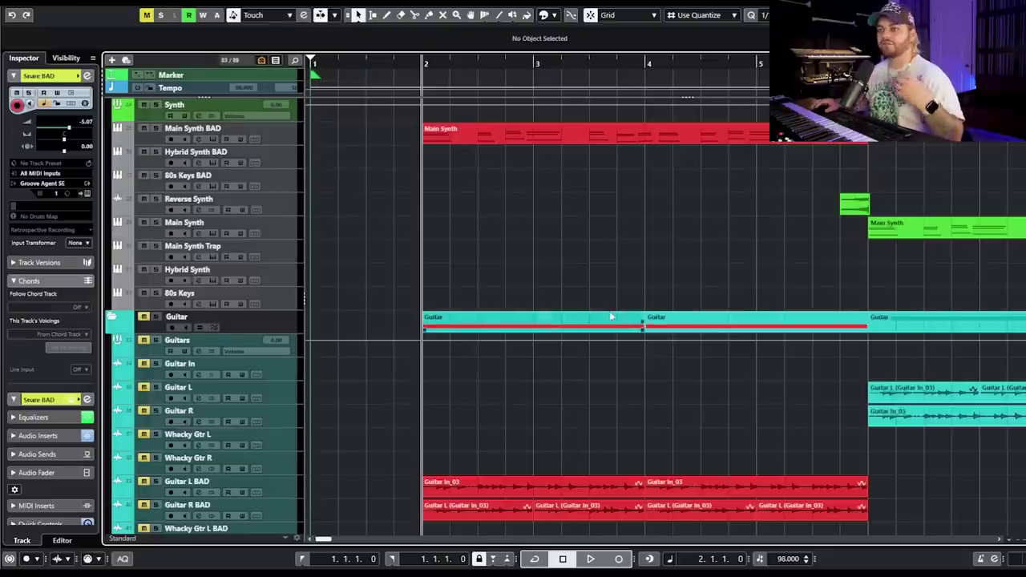
Unmute and solo the Guitar folder, play the Guitar L and R BAD parts, then clear all solos
{"action": "left_click", "coordinate": [145, 319]}
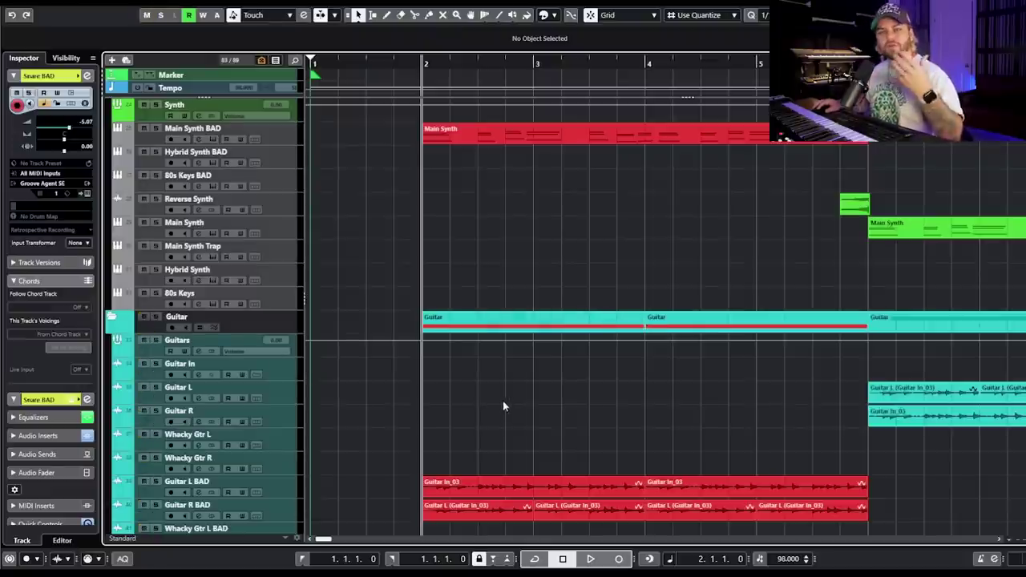
{"action": "scroll", "coordinate": [505, 406], "scroll_direction": "down", "scroll_amount": 3}
{"action": "left_click", "coordinate": [154, 231]}
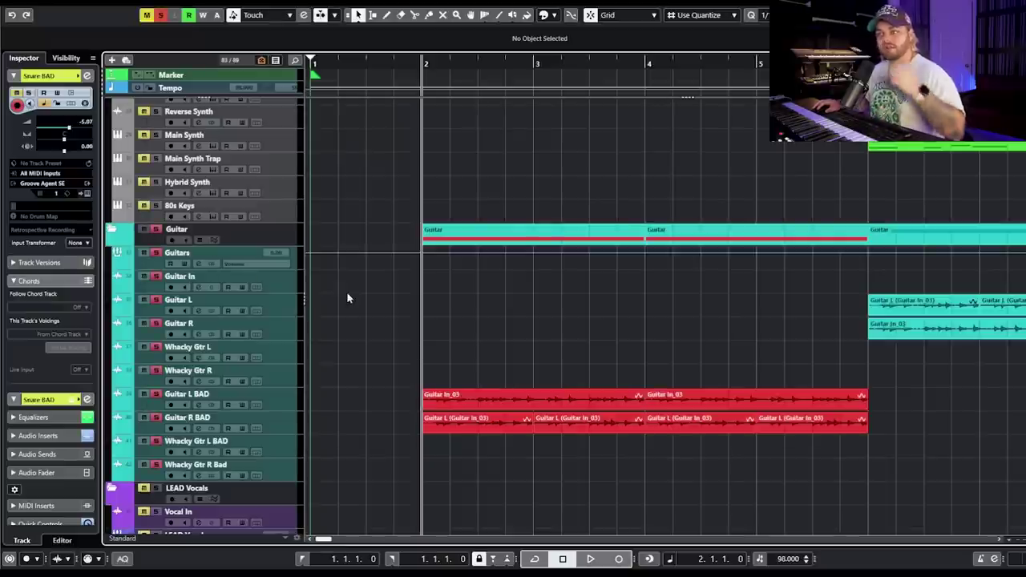
{"action": "scroll", "coordinate": [347, 318], "scroll_direction": "down", "scroll_amount": 3}
{"action": "left_click", "coordinate": [277, 309]}
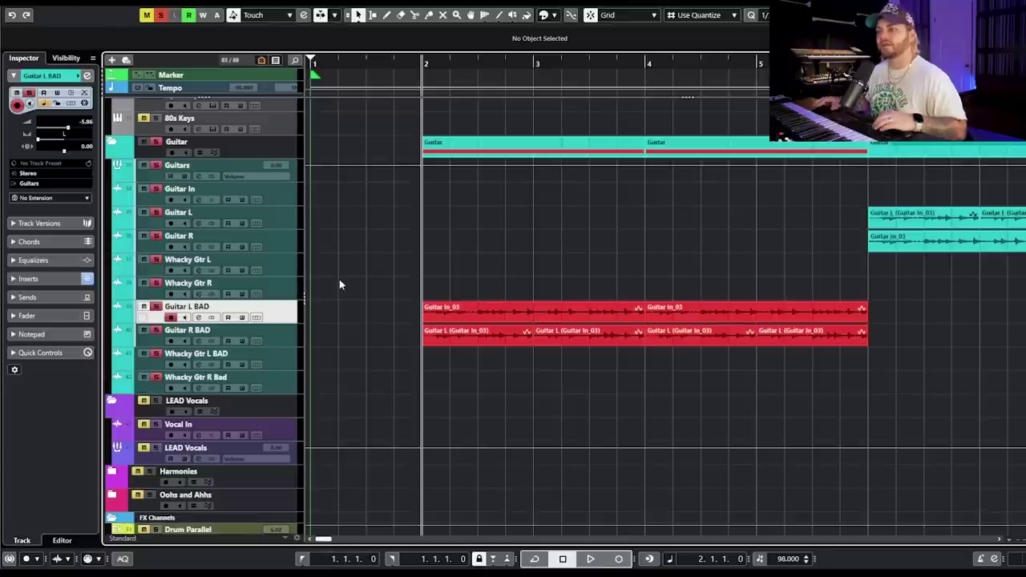
{"action": "key", "text": "space"}
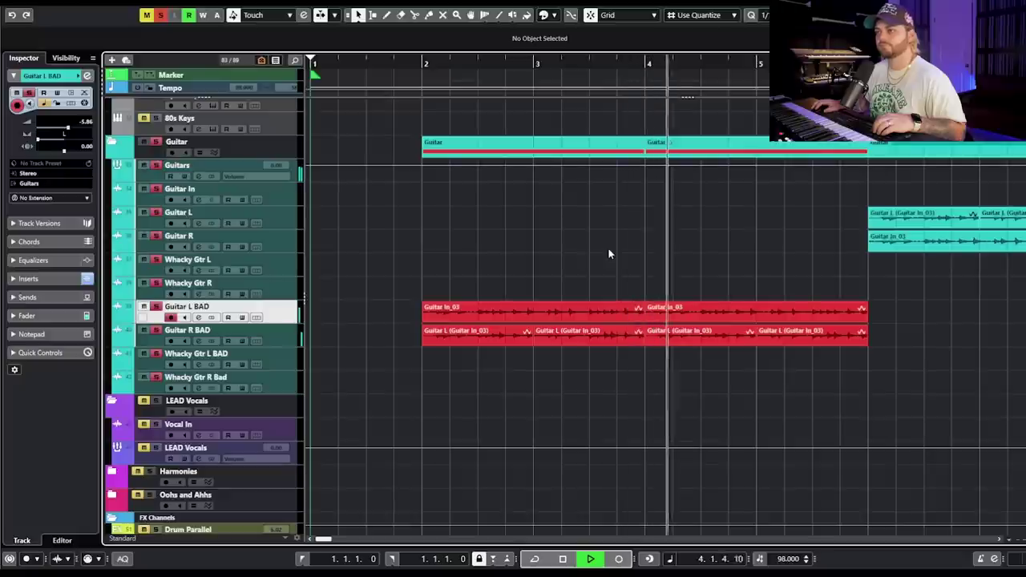
{"action": "key", "text": "space"}
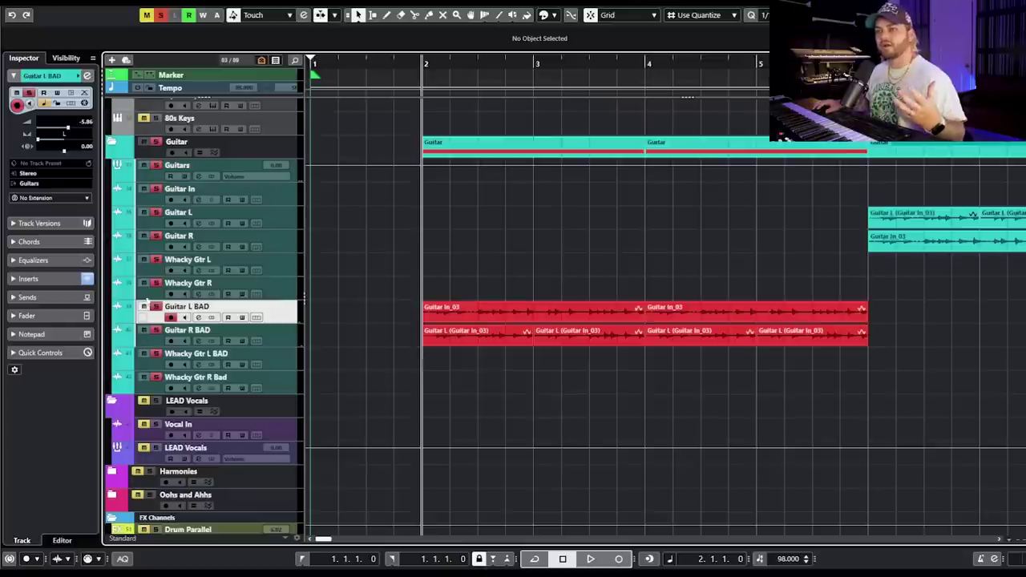
{"action": "left_click", "coordinate": [160, 15]}
{"action": "scroll", "coordinate": [473, 264], "scroll_direction": "down", "scroll_amount": 10}
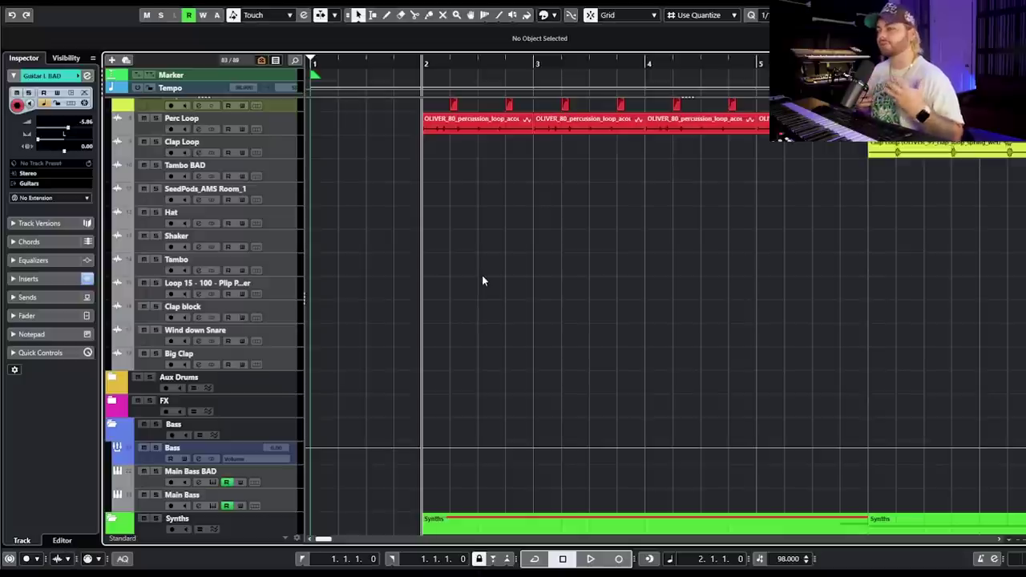
Set a cycle loop over bars 2–6 and play the BAD drums in it
{"action": "scroll", "coordinate": [472, 252], "scroll_direction": "up", "scroll_amount": 3}
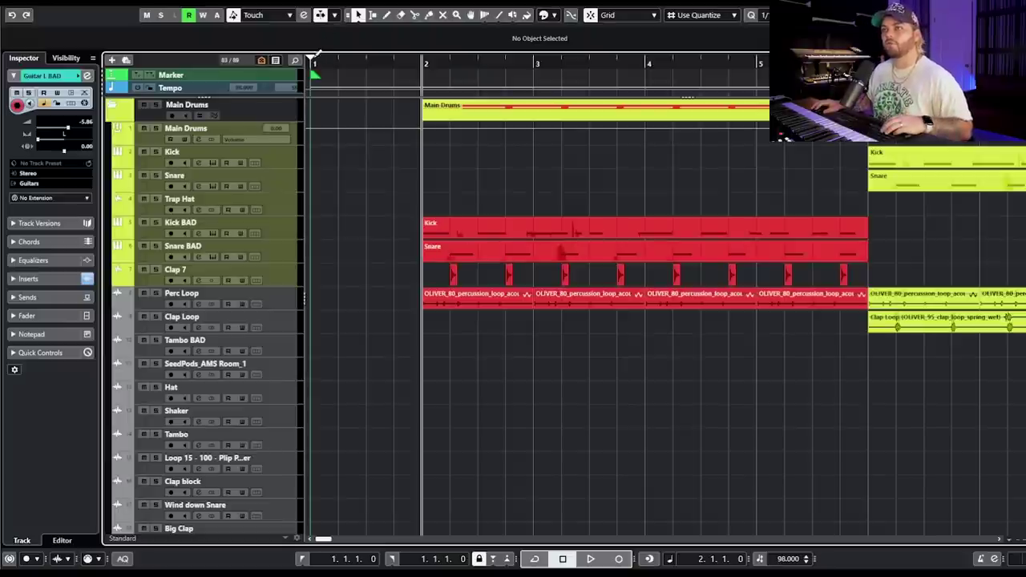
{"action": "left_click", "coordinate": [317, 58]}
{"action": "left_click_drag", "start_coordinate": [317, 59], "coordinate": [416, 59]}
{"action": "key", "text": "space"}
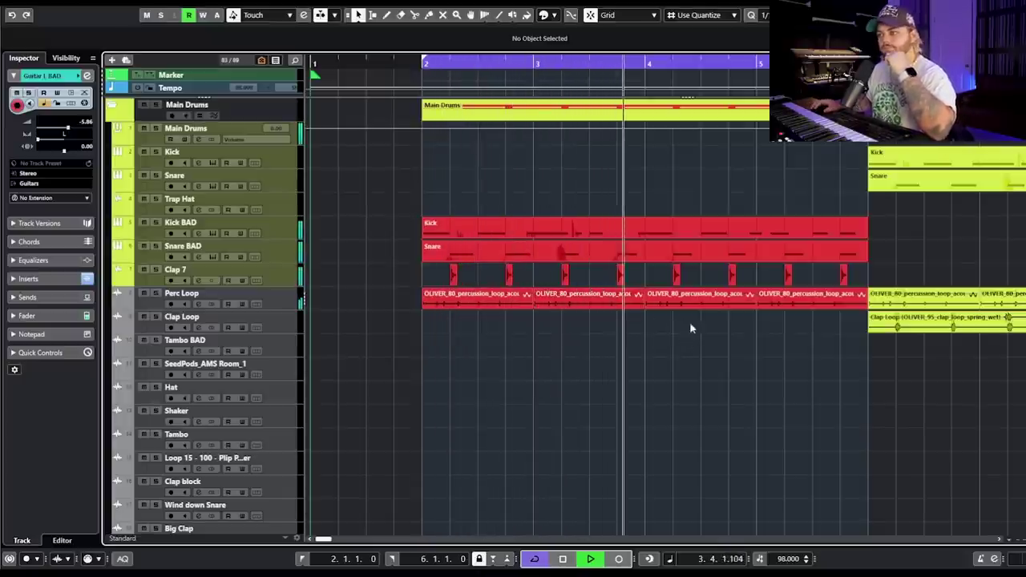
{"action": "scroll", "coordinate": [678, 185], "scroll_direction": "right", "scroll_amount": 3}
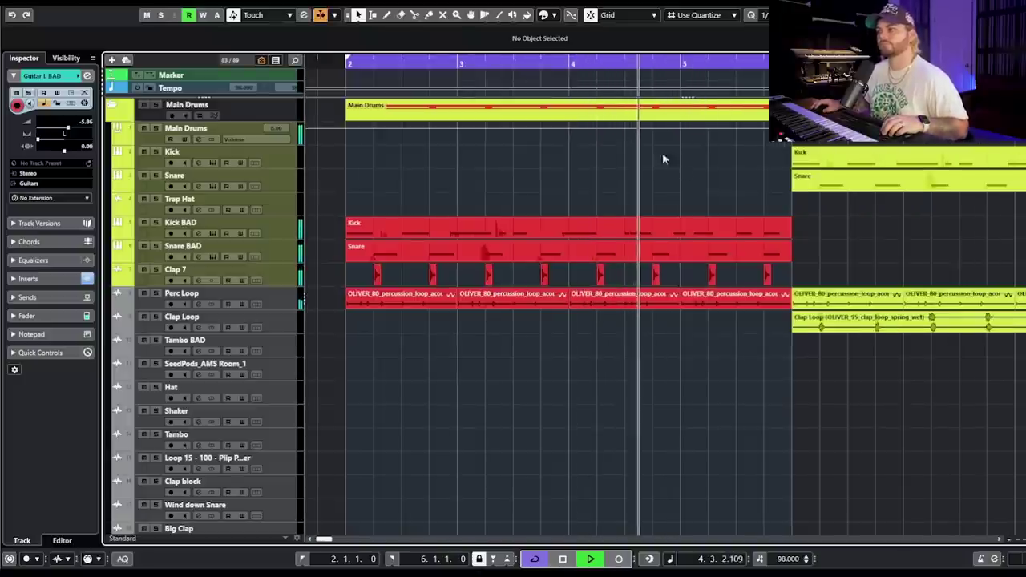
{"action": "scroll", "coordinate": [663, 158], "scroll_direction": "down", "scroll_amount": 4}
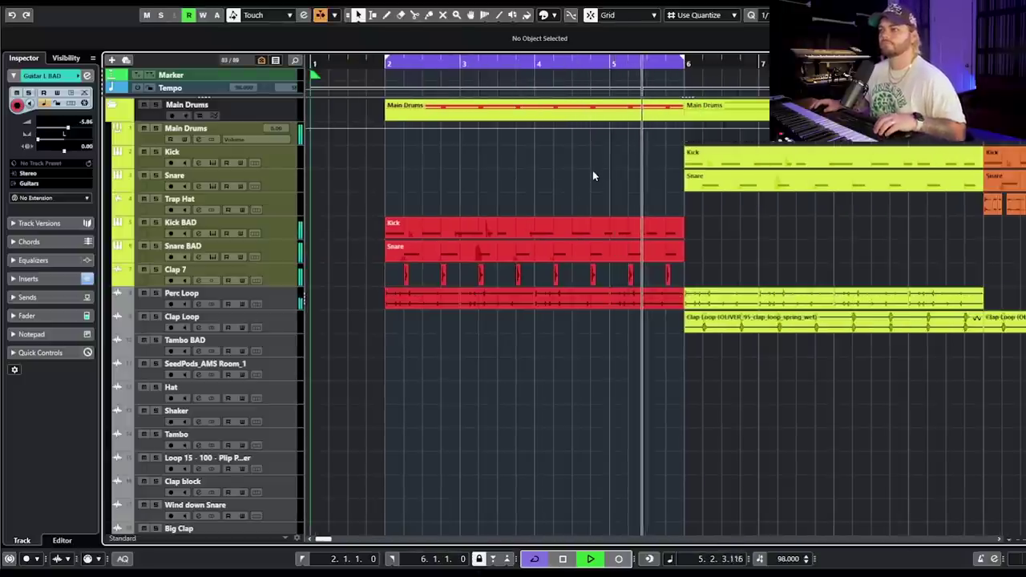
{"action": "key", "text": "space"}
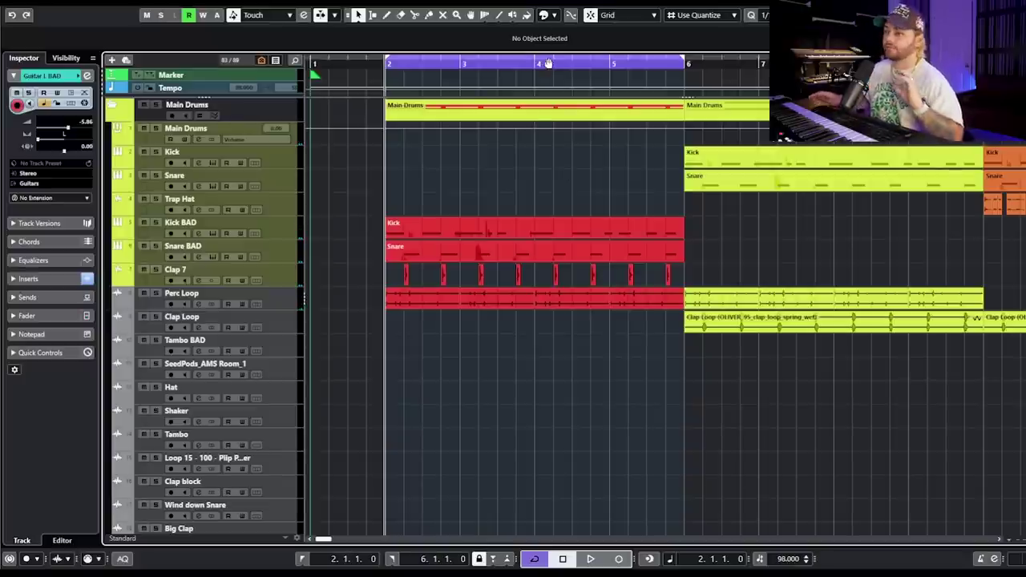
Move the loop range to bars 6–10 and solo the Kick track
{"action": "left_click_drag", "start_coordinate": [549, 64], "coordinate": [848, 63]}
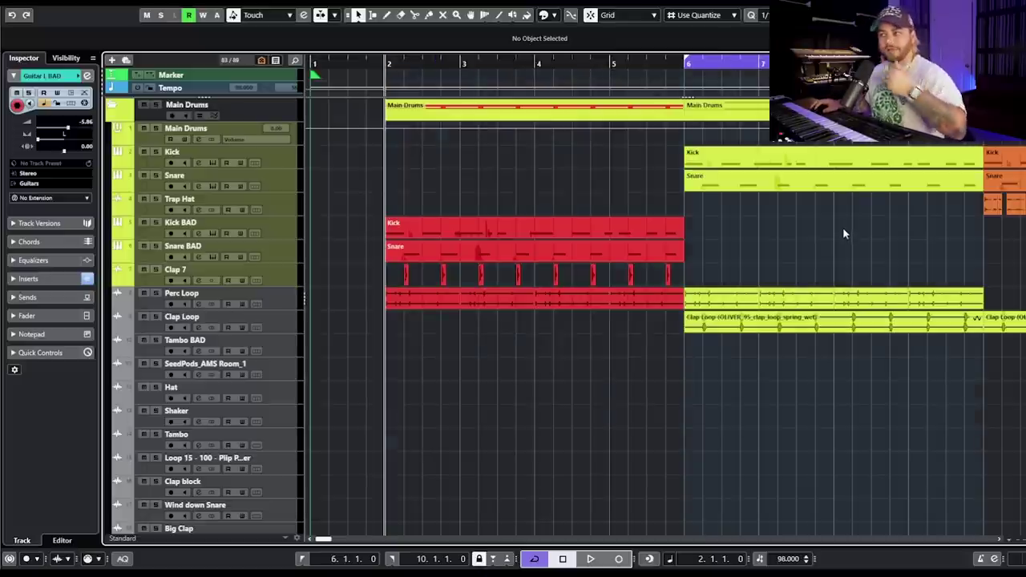
{"action": "scroll", "coordinate": [661, 237], "scroll_direction": "right", "scroll_amount": 3}
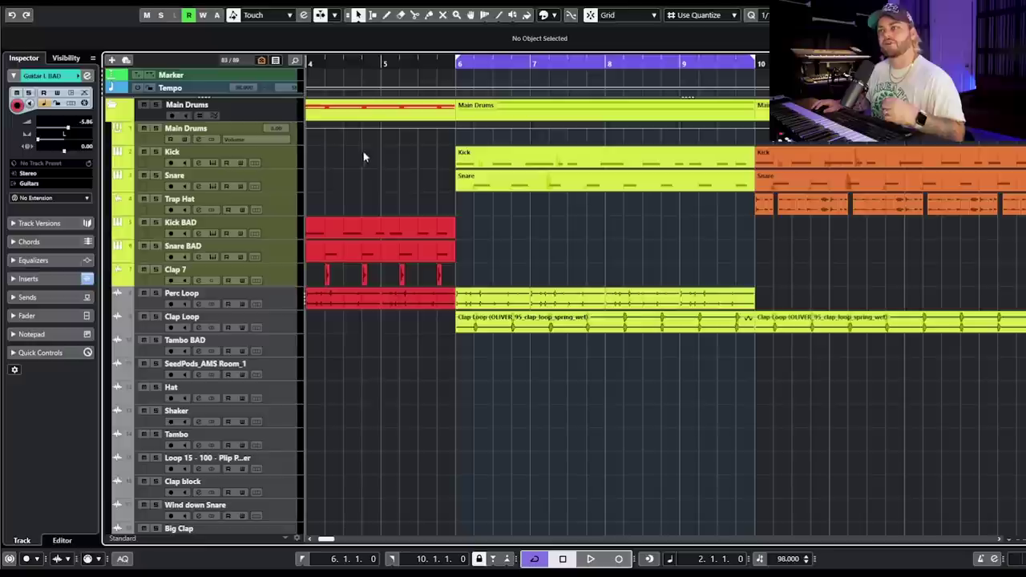
{"action": "left_click", "coordinate": [292, 165]}
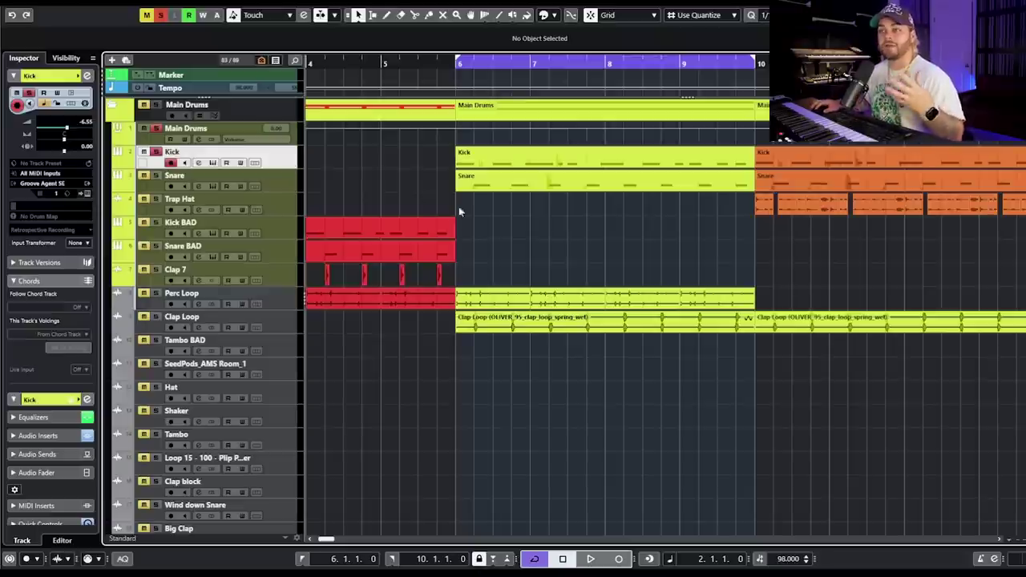
Inspect the Kick's Groove Agent SE sample, then play the improved kick from bar 6
{"action": "left_click", "coordinate": [213, 163]}
{"action": "left_click_drag", "start_coordinate": [946, 81], "coordinate": [427, 83]}
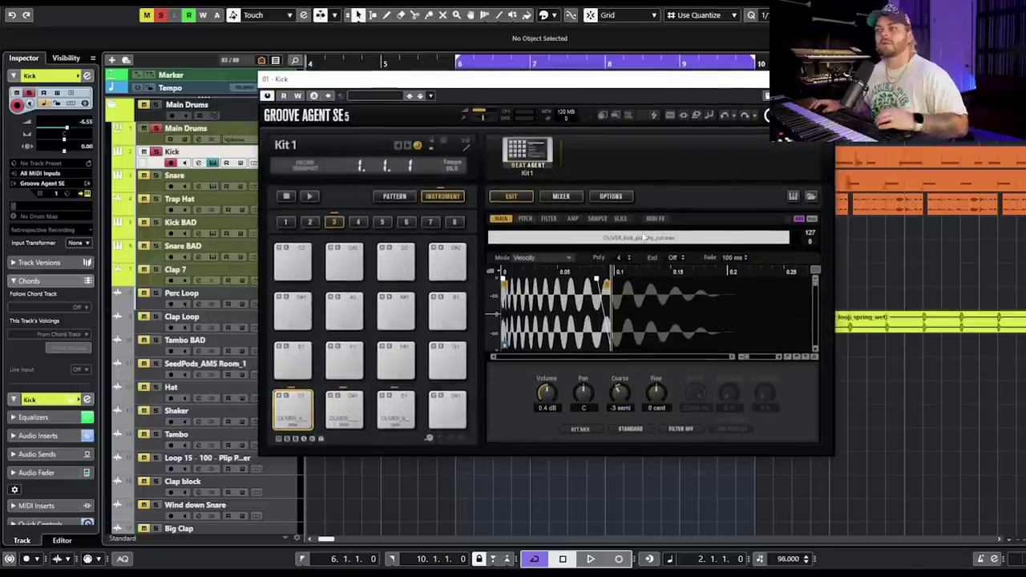
{"action": "key", "text": "ctrl+w"}
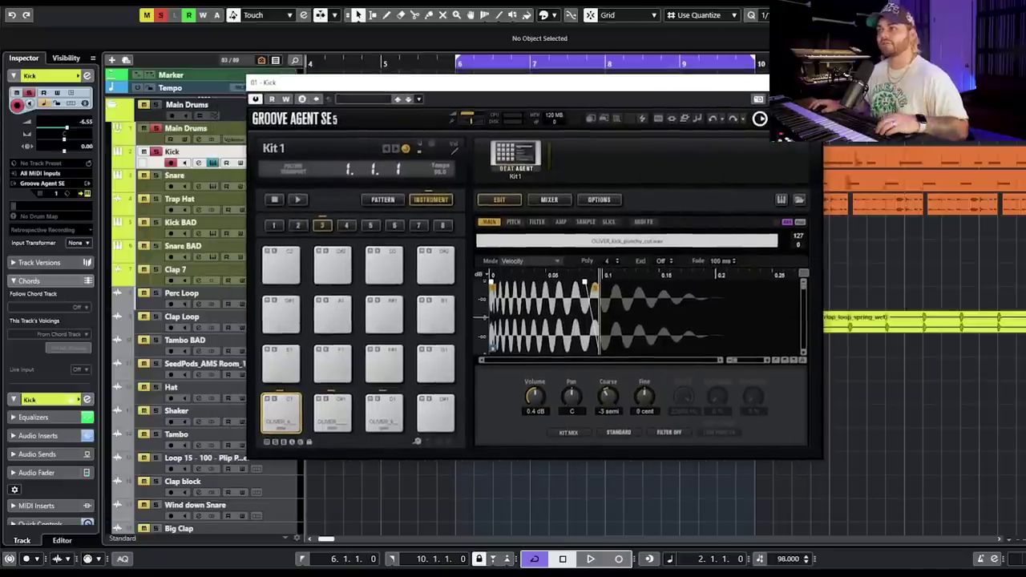
{"action": "left_click", "coordinate": [456, 63]}
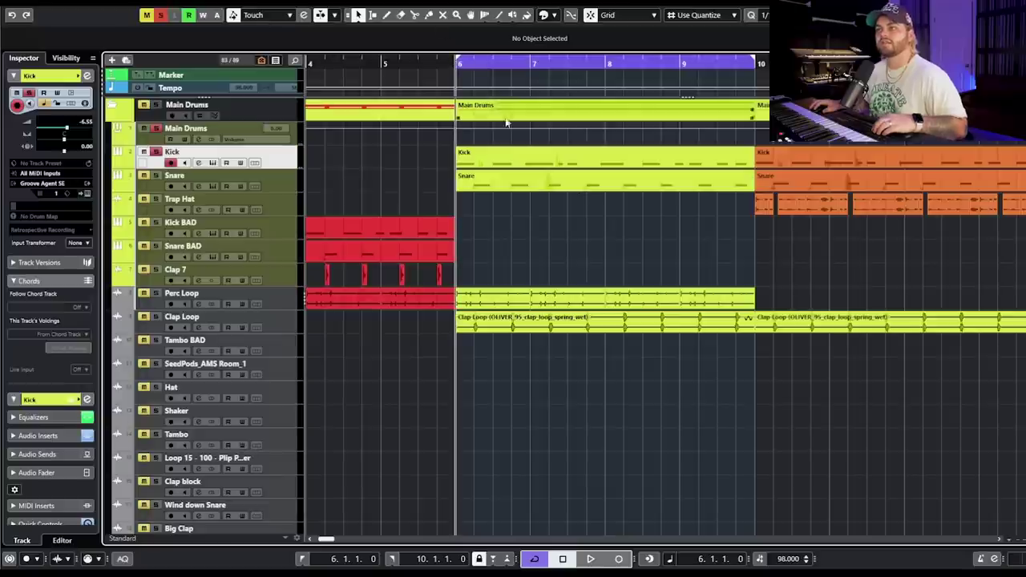
{"action": "key", "text": "space"}
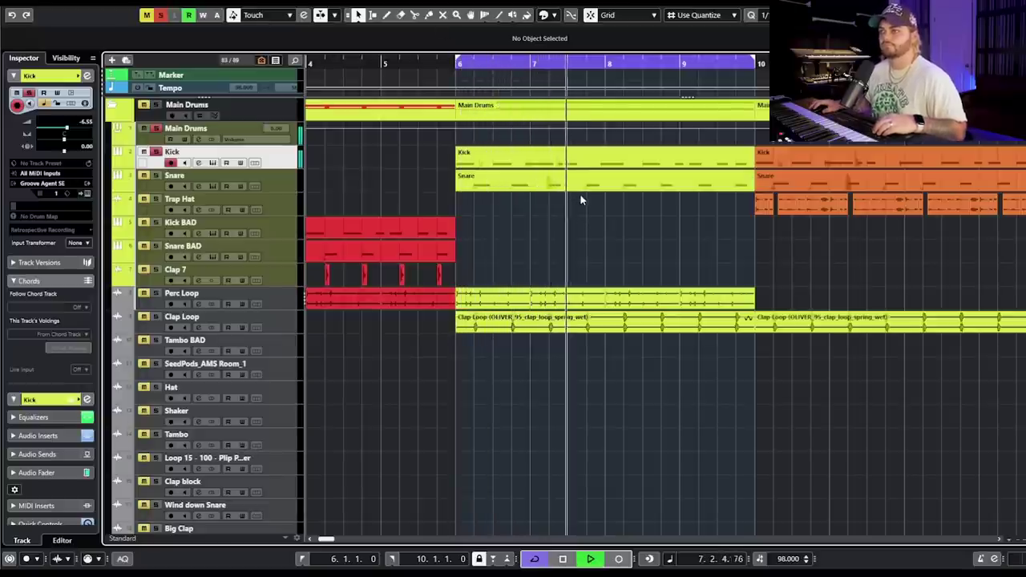
{"action": "key", "text": "space"}
Unsolo Kick, solo Kick BAD and play it from bar 2
{"action": "left_click", "coordinate": [157, 152]}
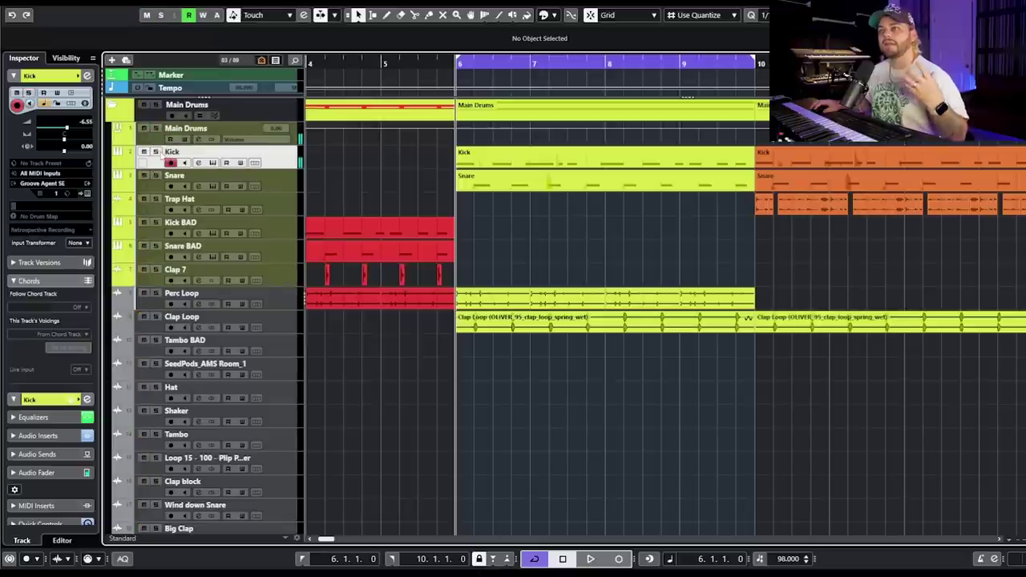
{"action": "scroll", "coordinate": [479, 205], "scroll_direction": "left", "scroll_amount": 6}
{"action": "left_click", "coordinate": [405, 70]}
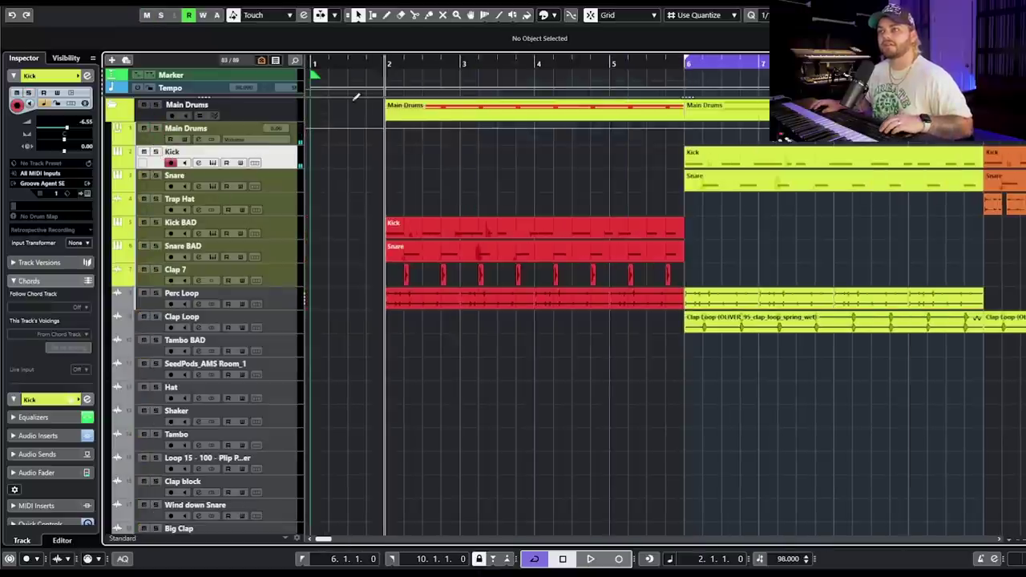
{"action": "left_click", "coordinate": [157, 222]}
{"action": "key", "text": "space"}
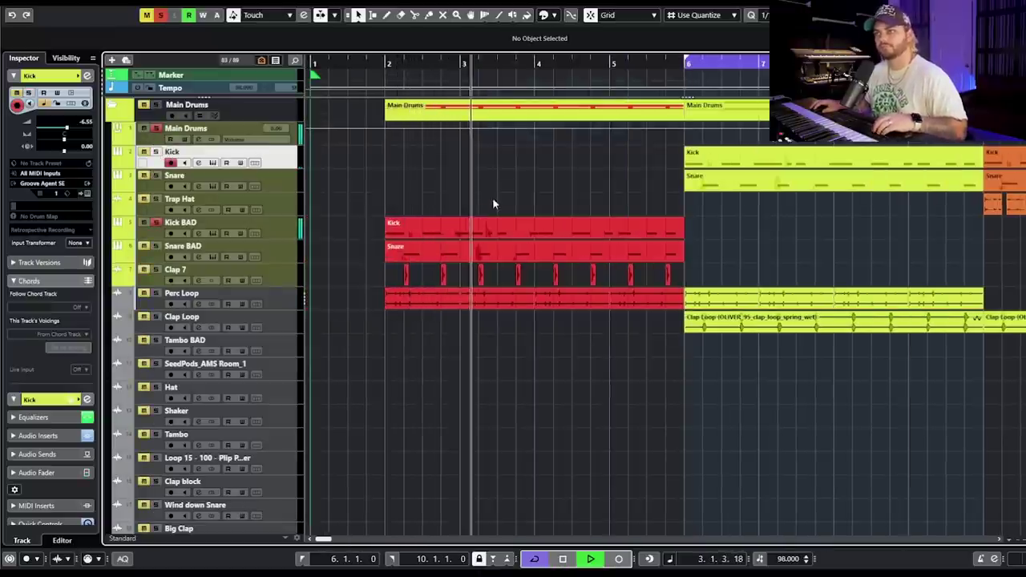
{"action": "key", "text": "space"}
Unsolo Kick BAD and solo the Snare track
{"action": "left_click", "coordinate": [156, 222]}
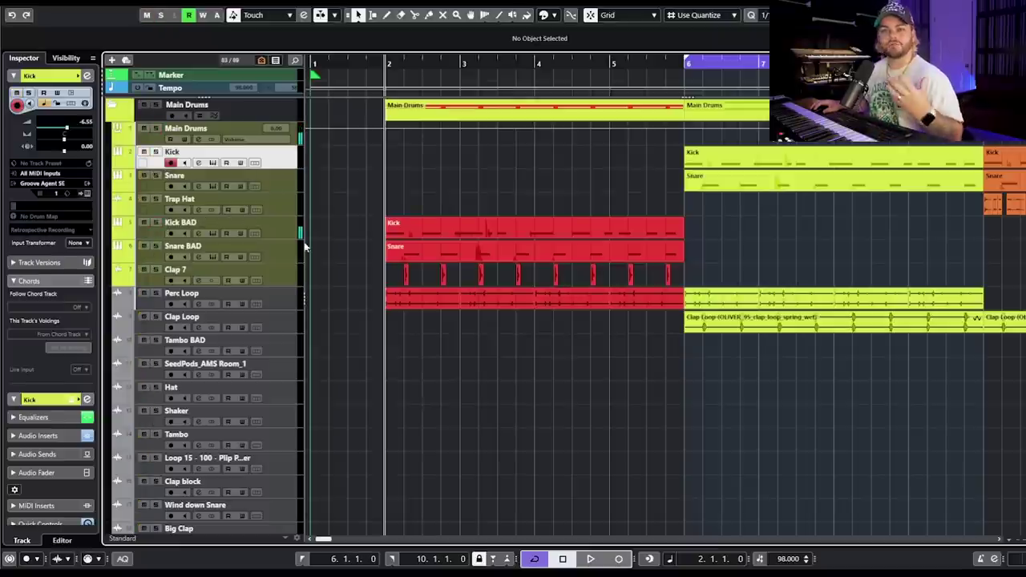
{"action": "scroll", "coordinate": [524, 187], "scroll_direction": "right", "scroll_amount": 3}
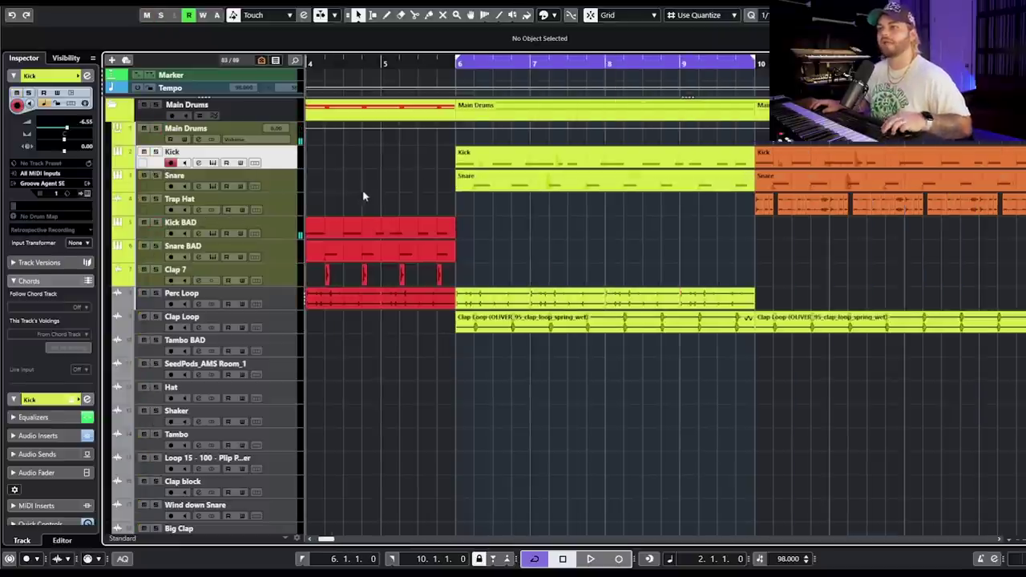
{"action": "left_click", "coordinate": [156, 175]}
Open the Snare's Groove Agent SE5 instrument to inspect its sample, then close it
{"action": "left_click", "coordinate": [213, 186]}
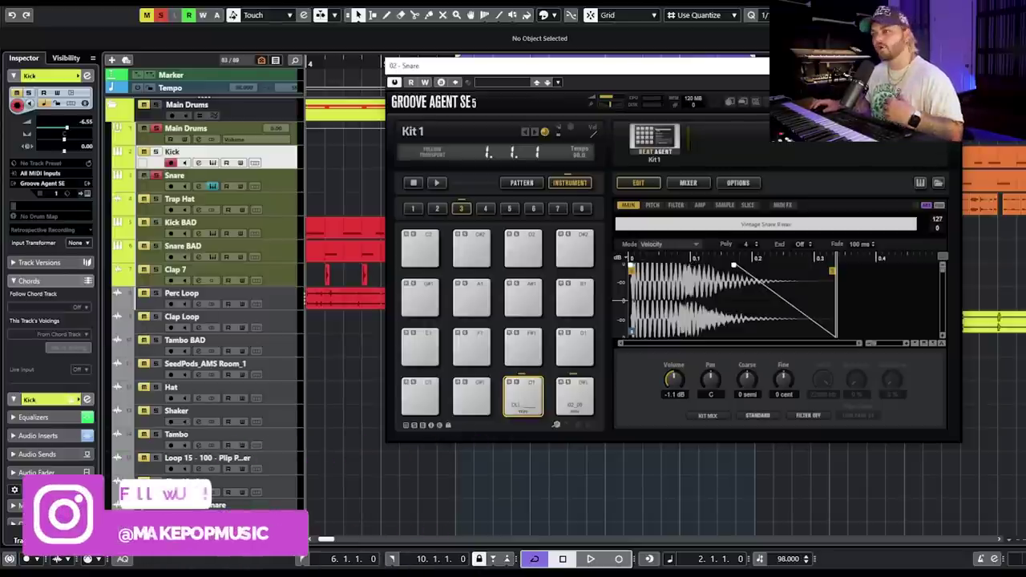
{"action": "left_click_drag", "start_coordinate": [577, 65], "coordinate": [507, 99]}
{"action": "key", "text": "ctrl+w"}
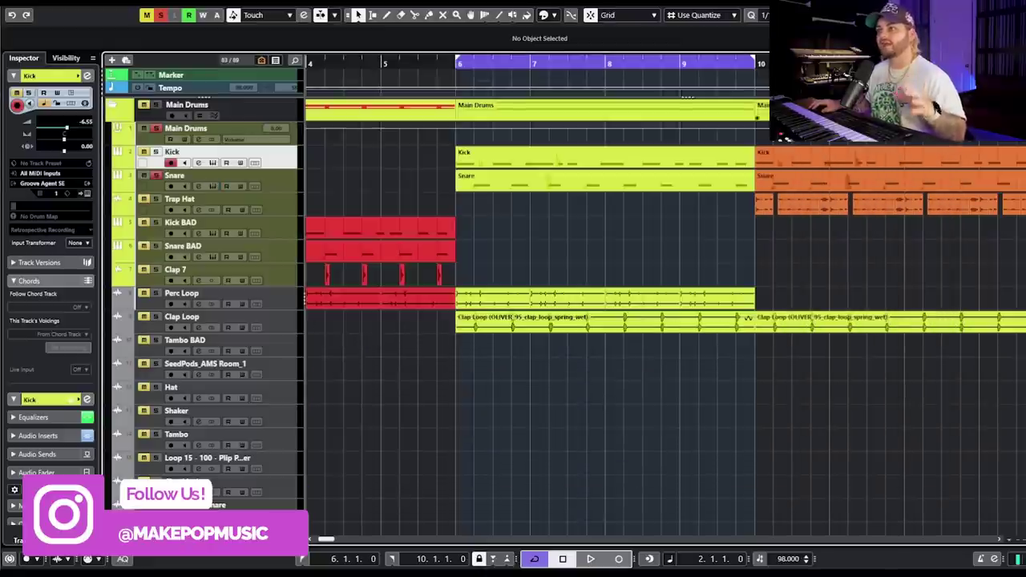
Play the improved snare from bar 6, then zoom out with G to show bars 1–10
{"action": "left_click", "coordinate": [454, 66]}
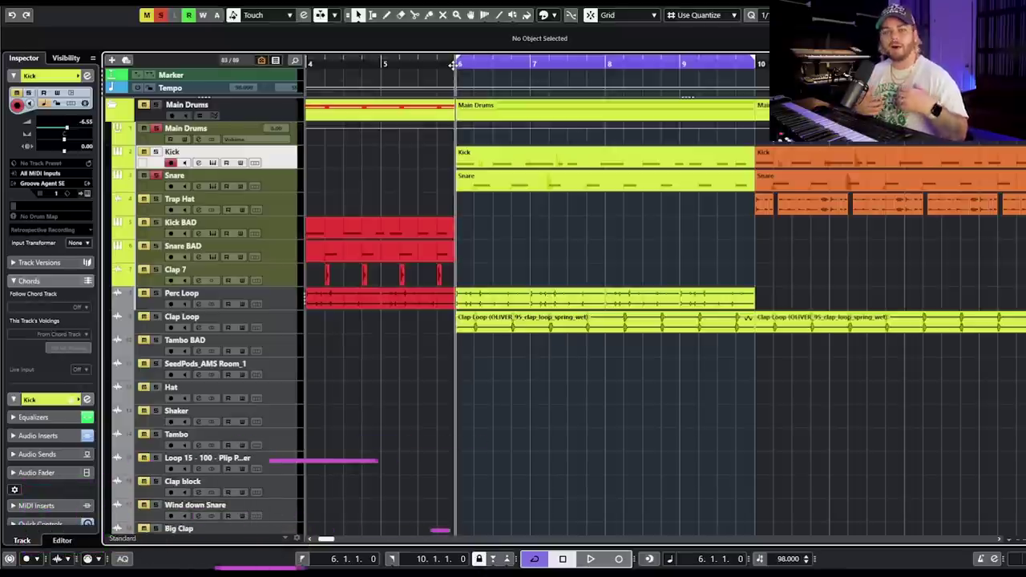
{"action": "key", "text": "space"}
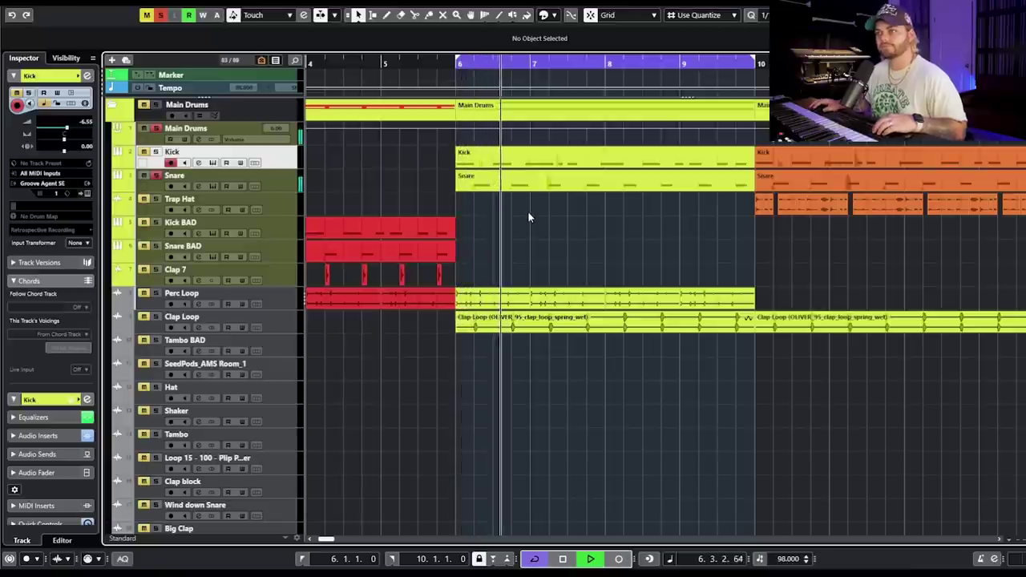
{"action": "key", "text": "space"}
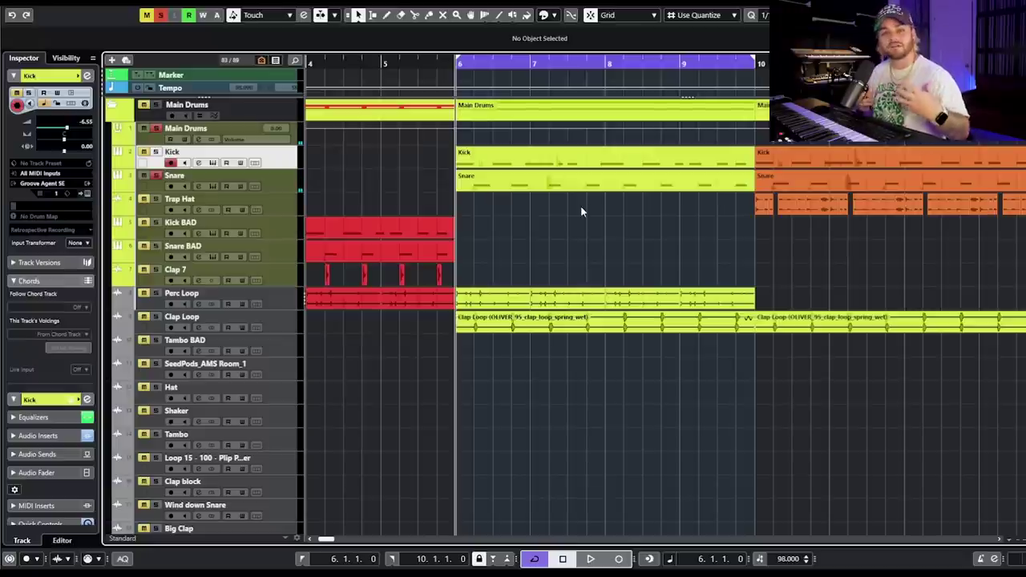
{"action": "key", "text": "g"}
{"action": "key", "text": "g"}
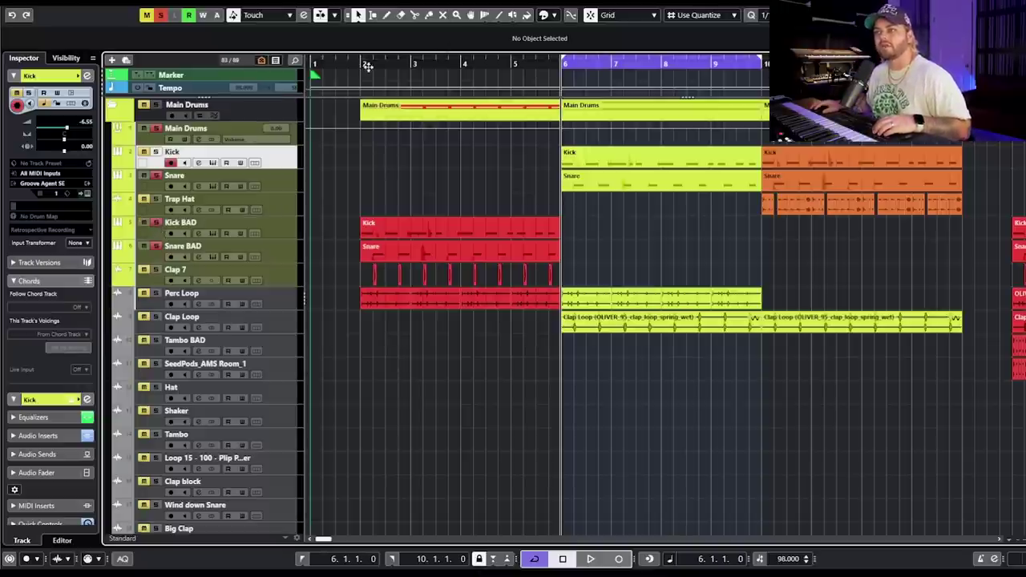
Play the drums from bar 2, then clear all solo and mute states
{"action": "left_click_drag", "start_coordinate": [367, 66], "coordinate": [359, 65]}
{"action": "key", "text": "space"}
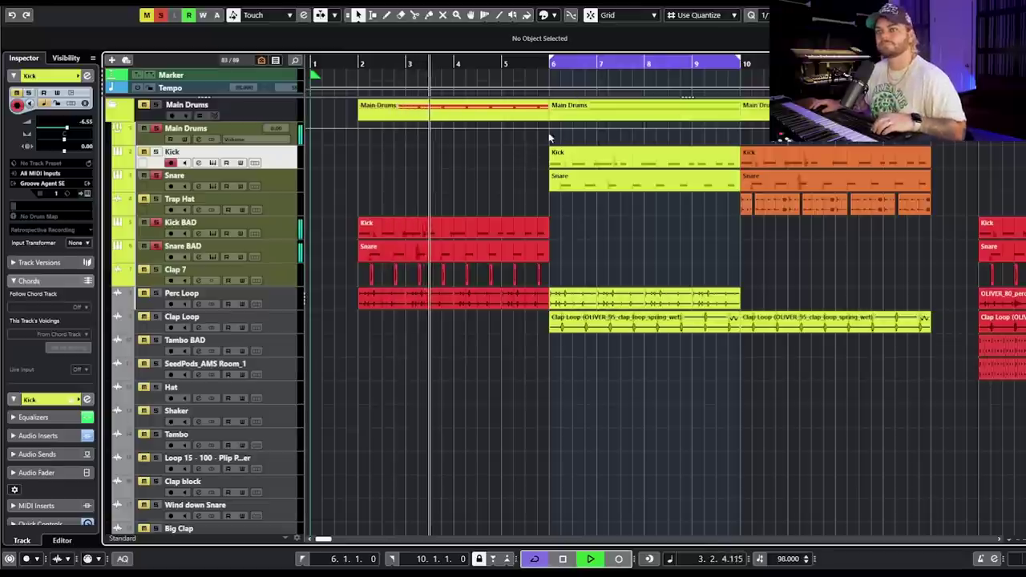
{"action": "key", "text": "space"}
{"action": "key", "text": "space"}
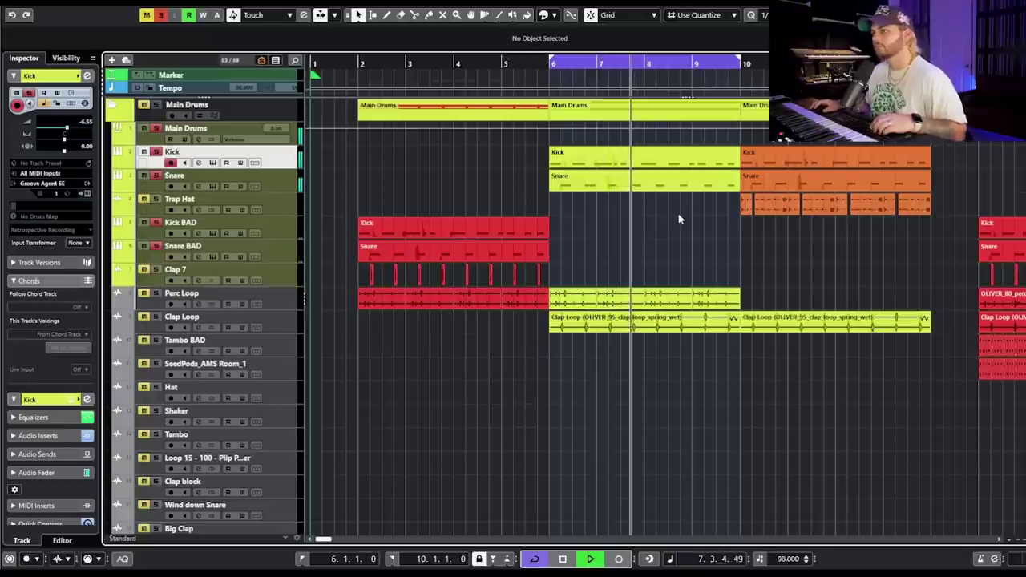
{"action": "key", "text": "space"}
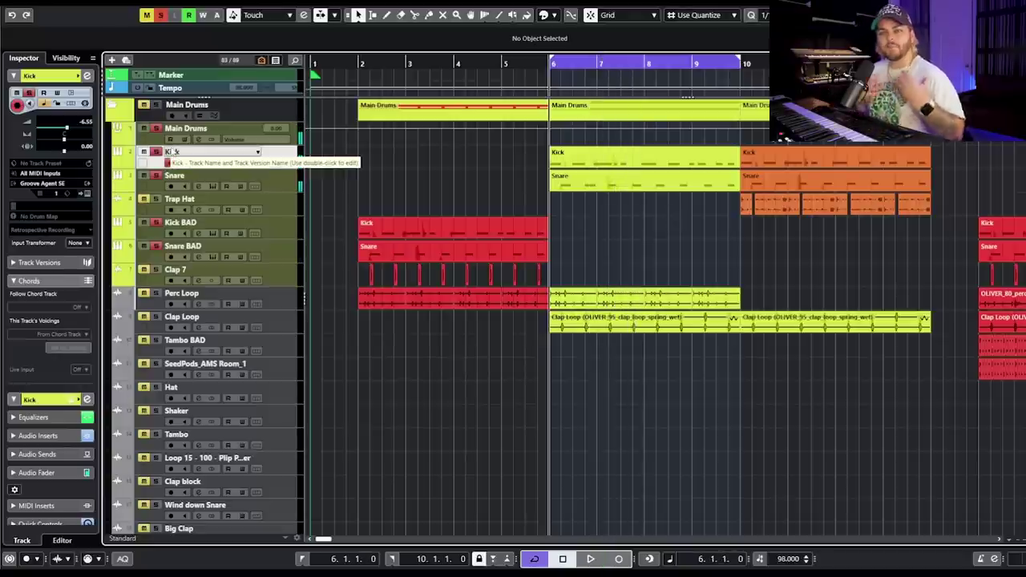
{"action": "left_click", "coordinate": [172, 153]}
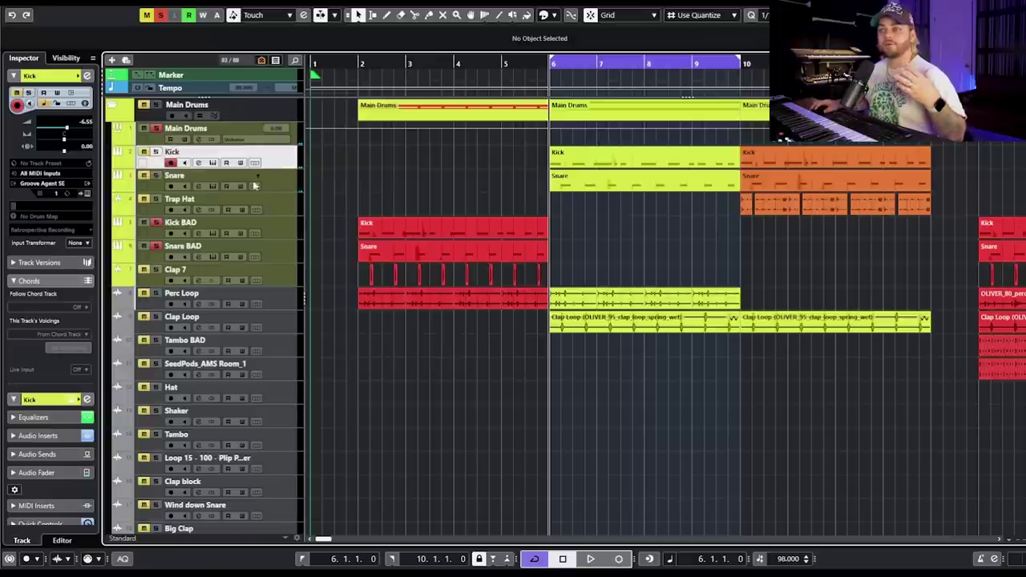
{"action": "left_click", "coordinate": [160, 14]}
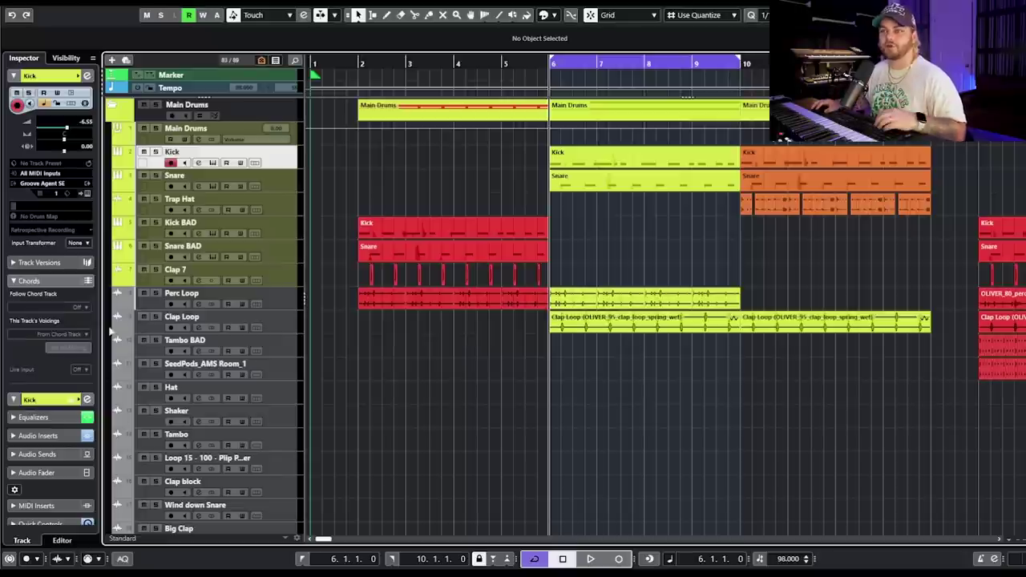
Solo the Clap Loop and audition it twice from bar 6, then clear all solos
{"action": "left_click", "coordinate": [157, 316]}
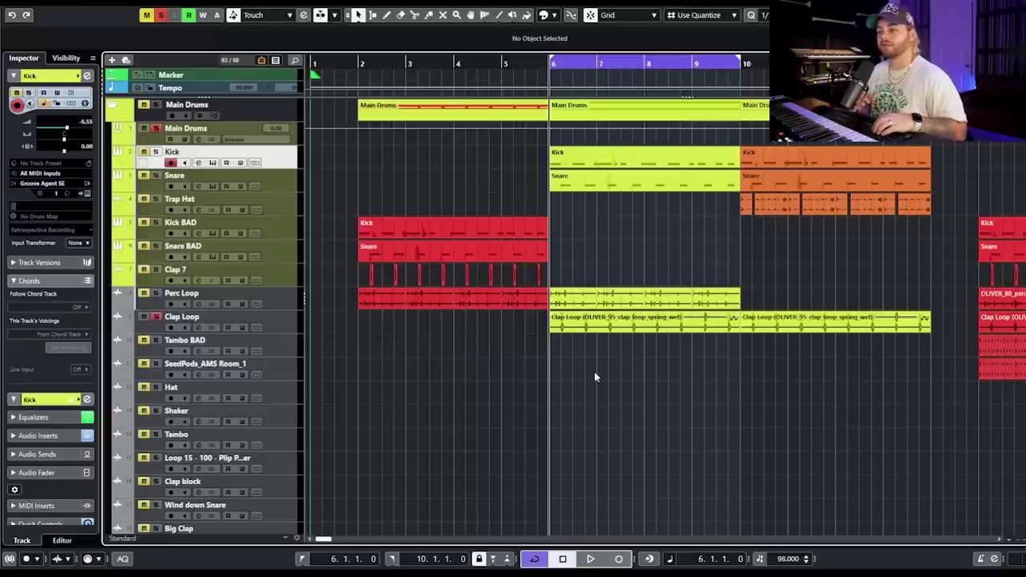
{"action": "key", "text": "space"}
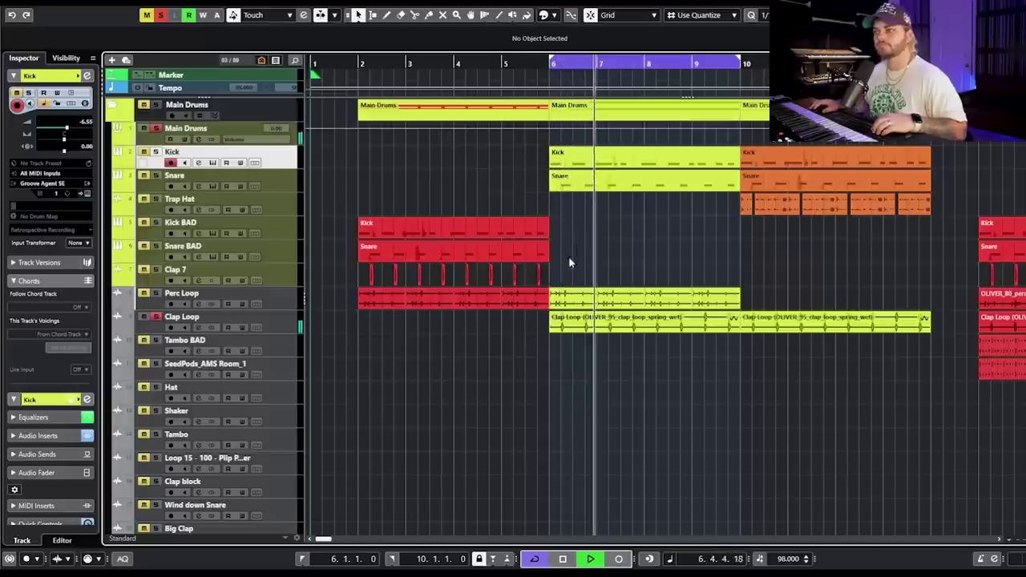
{"action": "key", "text": "space"}
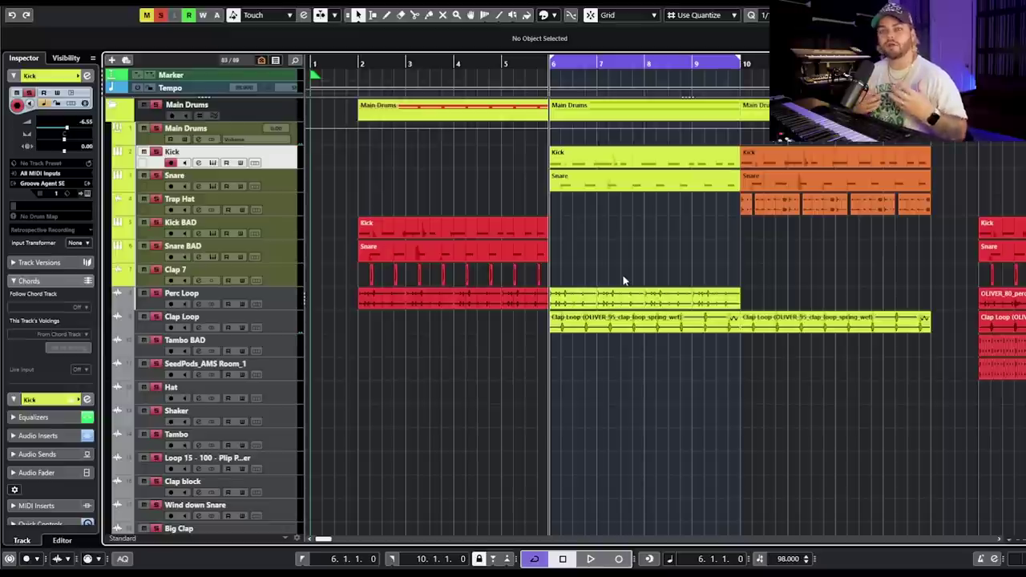
{"action": "key", "text": "space"}
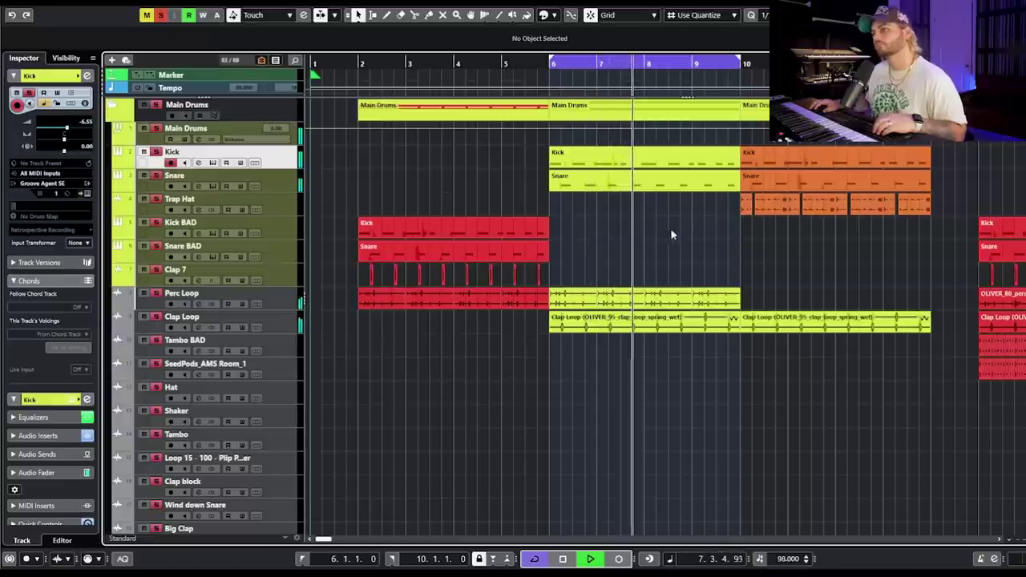
{"action": "key", "text": "space"}
{"action": "left_click", "coordinate": [160, 15]}
Solo the Main Synth track
{"action": "scroll", "coordinate": [627, 299], "scroll_direction": "down", "scroll_amount": 10}
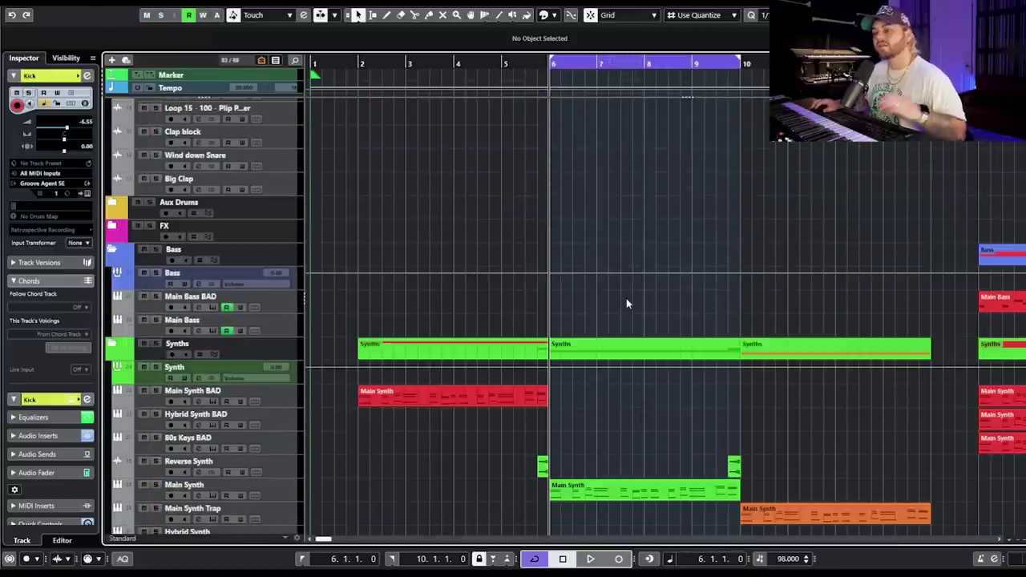
{"action": "scroll", "coordinate": [470, 310], "scroll_direction": "up", "scroll_amount": 3}
{"action": "scroll", "coordinate": [461, 286], "scroll_direction": "down", "scroll_amount": 3}
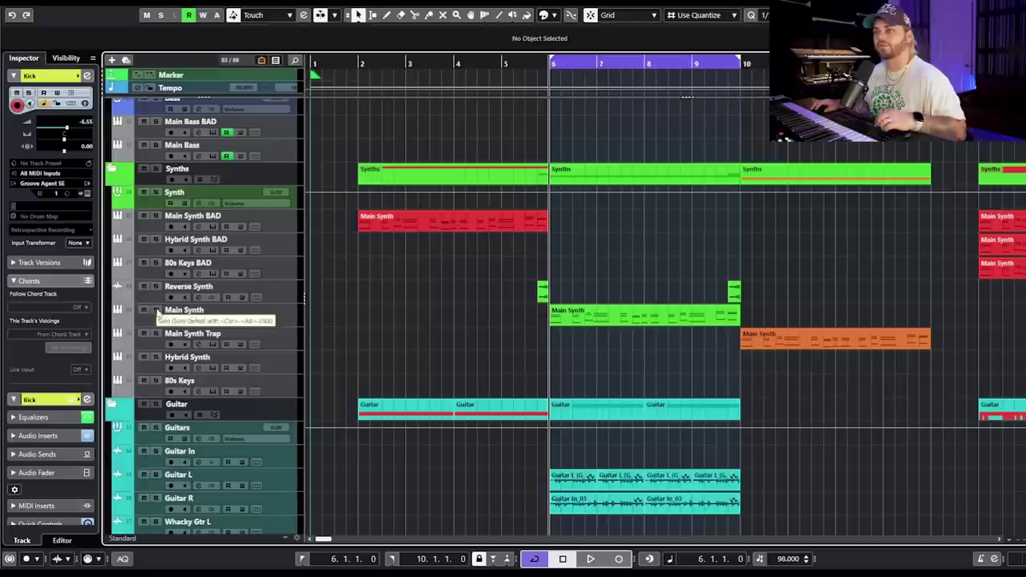
{"action": "left_click", "coordinate": [155, 309]}
Open Main Synth's Serum instrument, inspect its FX rack, then close Serum
{"action": "left_click", "coordinate": [213, 320]}
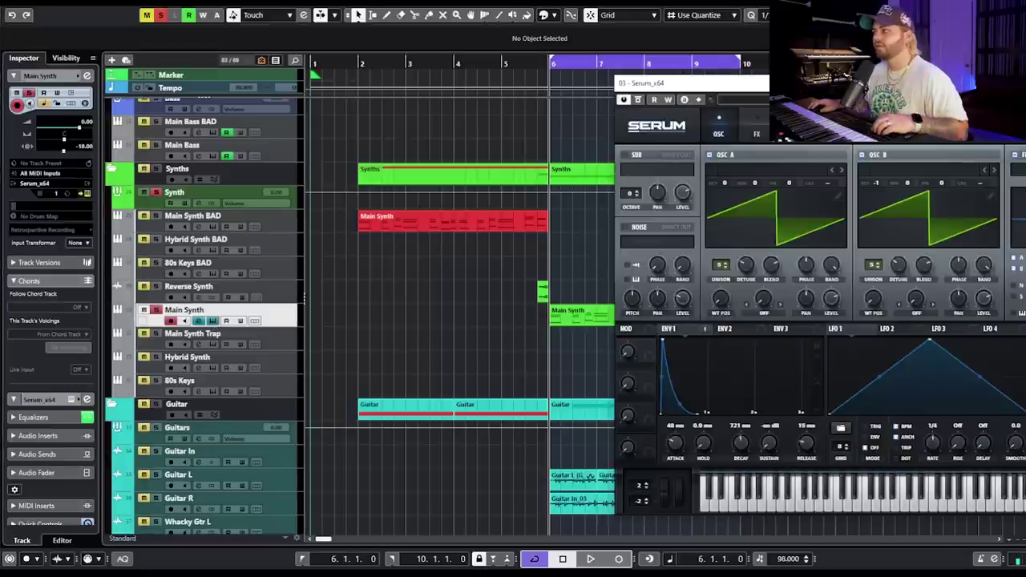
{"action": "left_click_drag", "start_coordinate": [866, 82], "coordinate": [569, 58]}
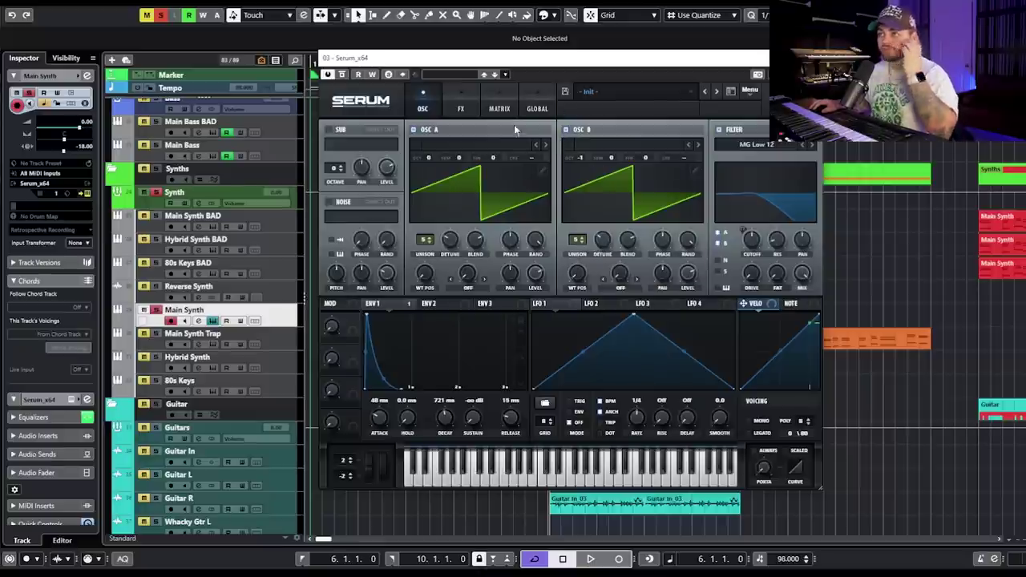
{"action": "left_click", "coordinate": [461, 108]}
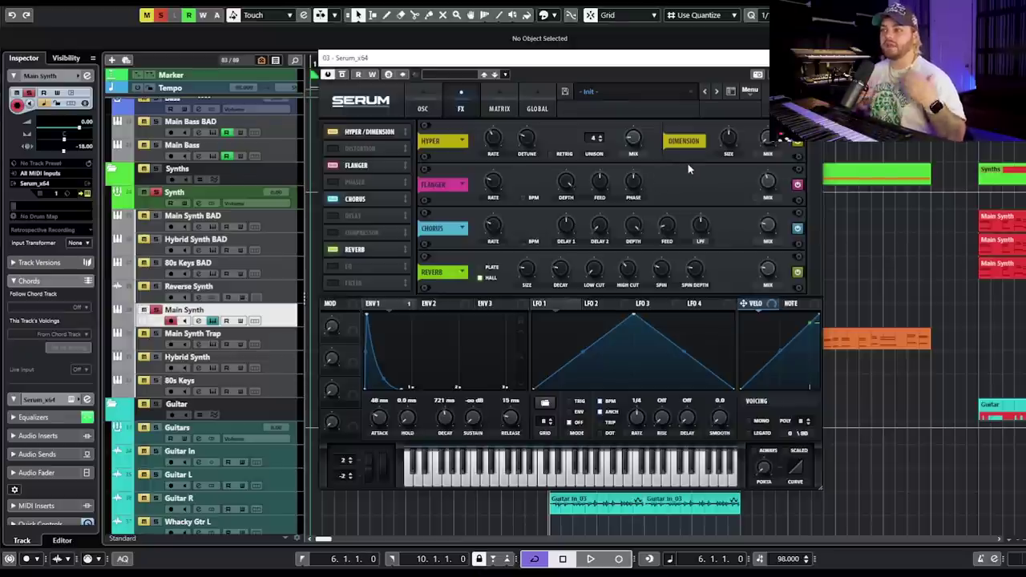
{"action": "key", "text": "ctrl+w"}
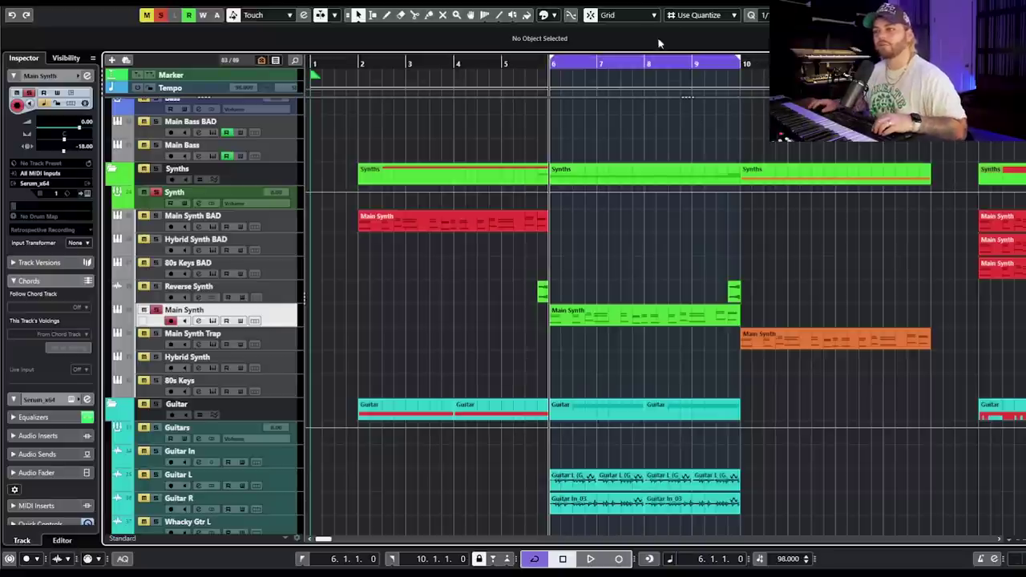
Play the soloed Main Synth from bar 6, then Main Synth BAD from bar 2
{"action": "key", "text": "space"}
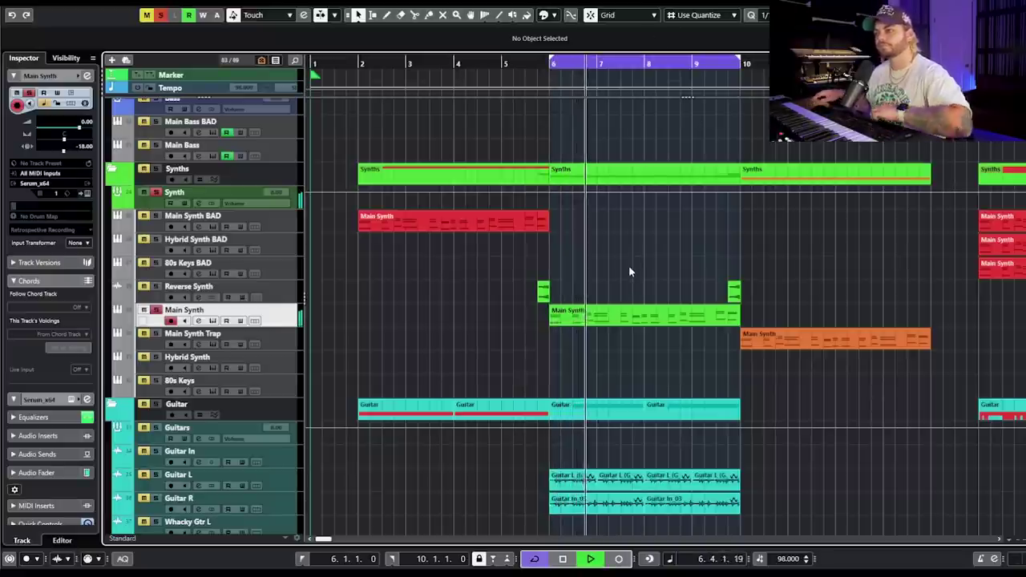
{"action": "key", "text": "space"}
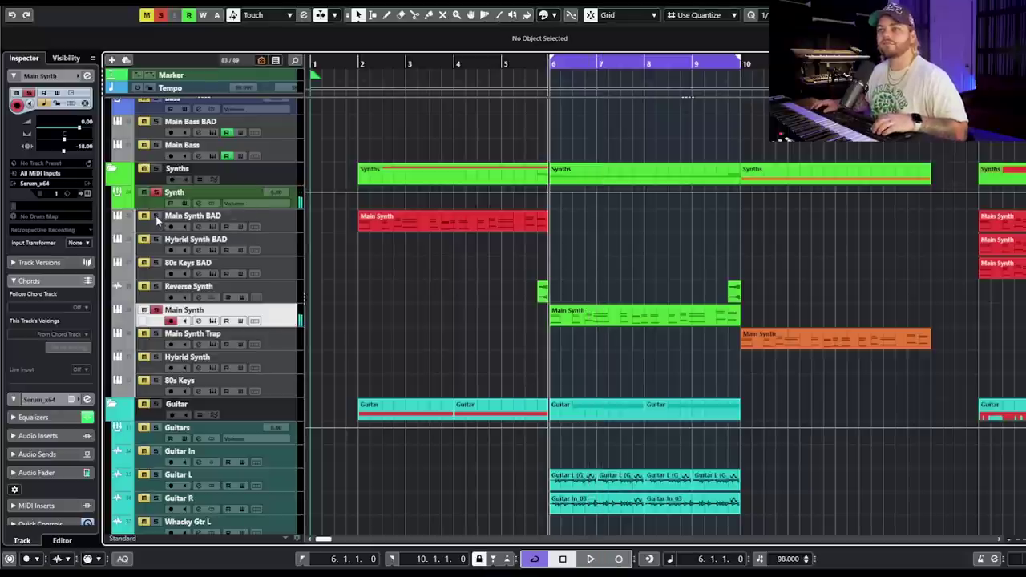
{"action": "left_click", "coordinate": [363, 64]}
{"action": "key", "text": "space"}
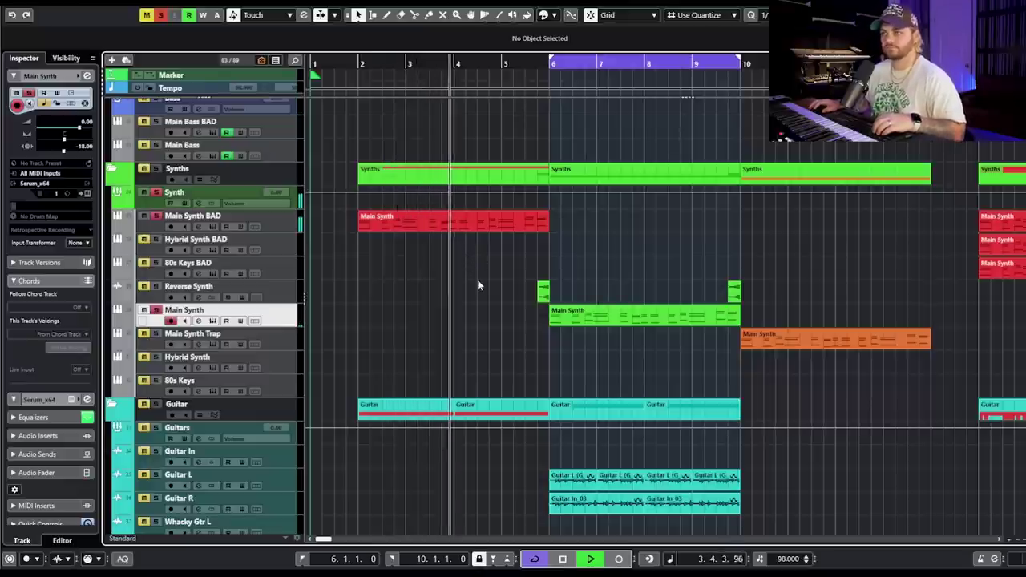
{"action": "key", "text": "space"}
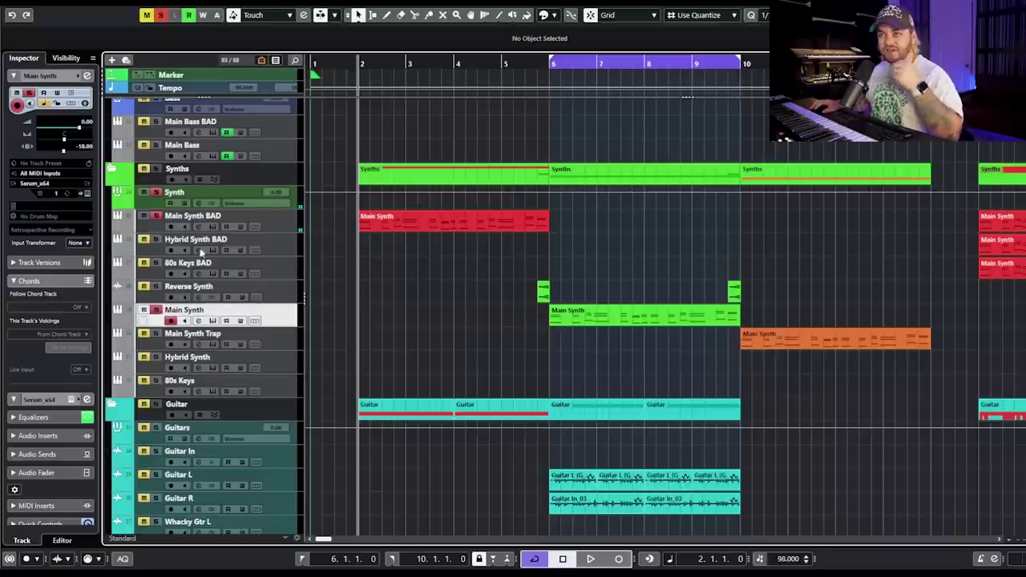
Clear all solos, zoom in around bar 6 and mute the Guitar folder
{"action": "left_click", "coordinate": [160, 14]}
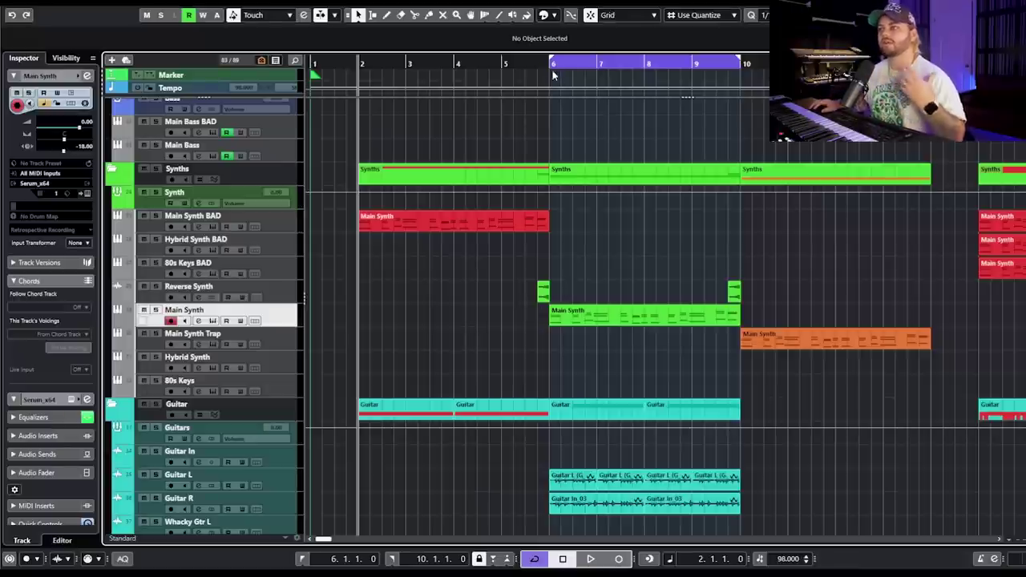
{"action": "left_click_drag", "start_coordinate": [551, 62], "coordinate": [552, 66]}
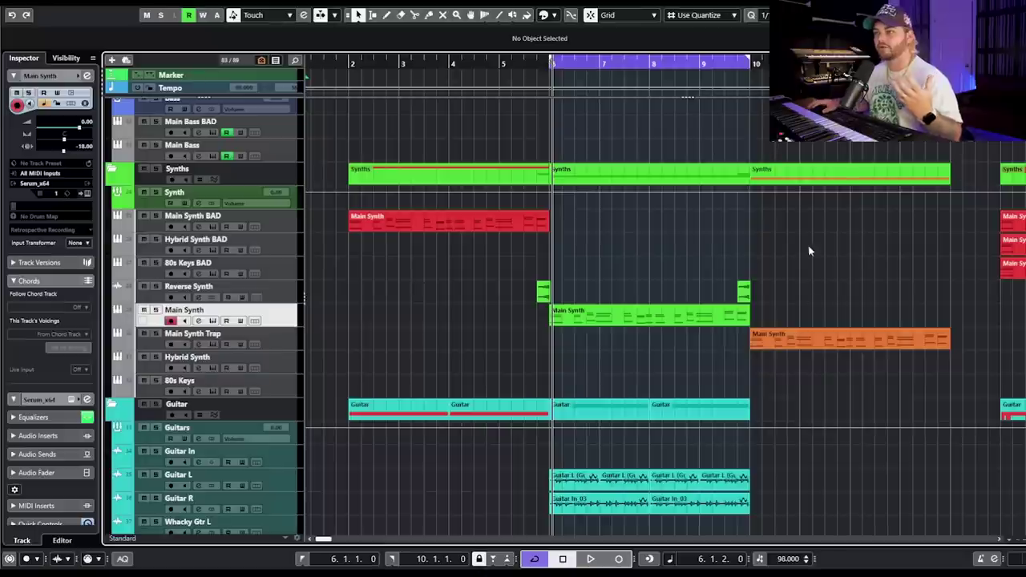
{"action": "left_click", "coordinate": [144, 405]}
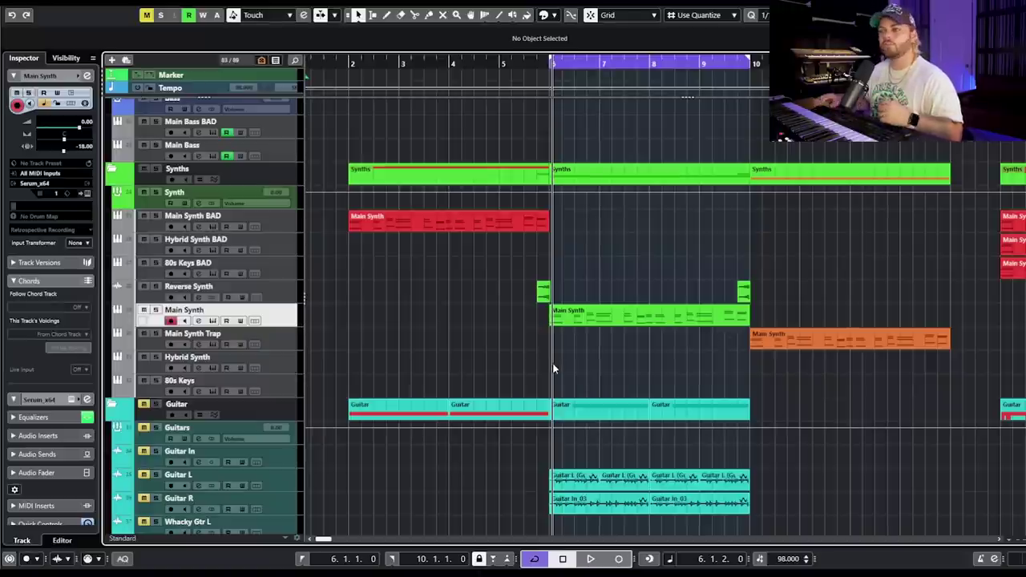
Play the synths in context from bar 6, then from bar 2
{"action": "left_click", "coordinate": [550, 62]}
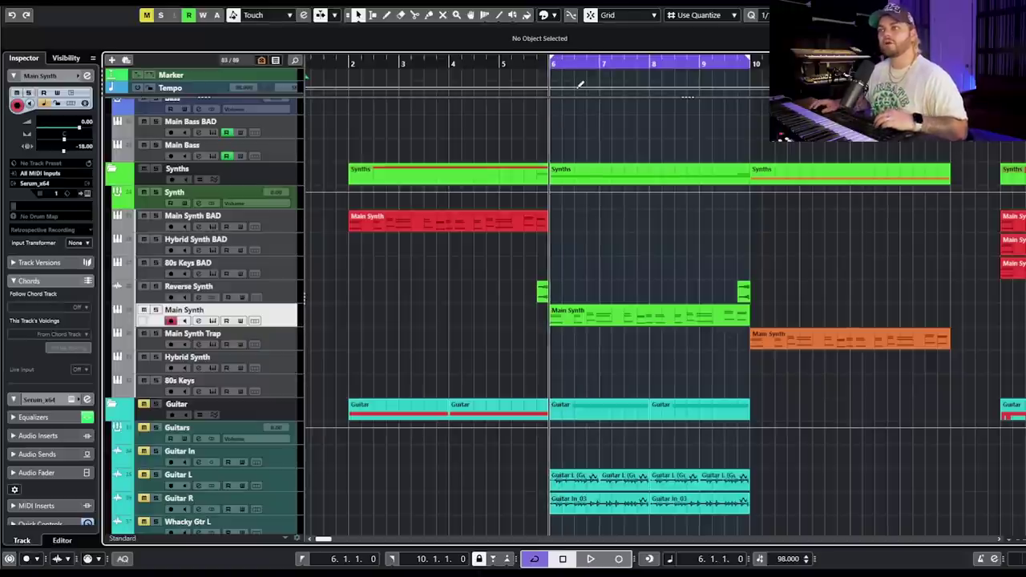
{"action": "key", "text": "space"}
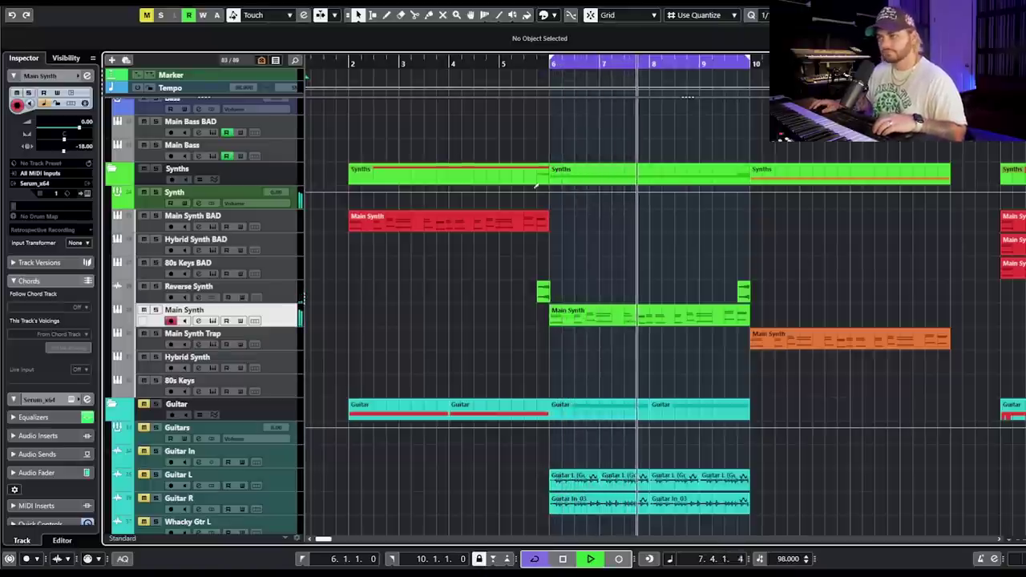
{"action": "key", "text": "space"}
{"action": "left_click", "coordinate": [348, 64]}
{"action": "key", "text": "space"}
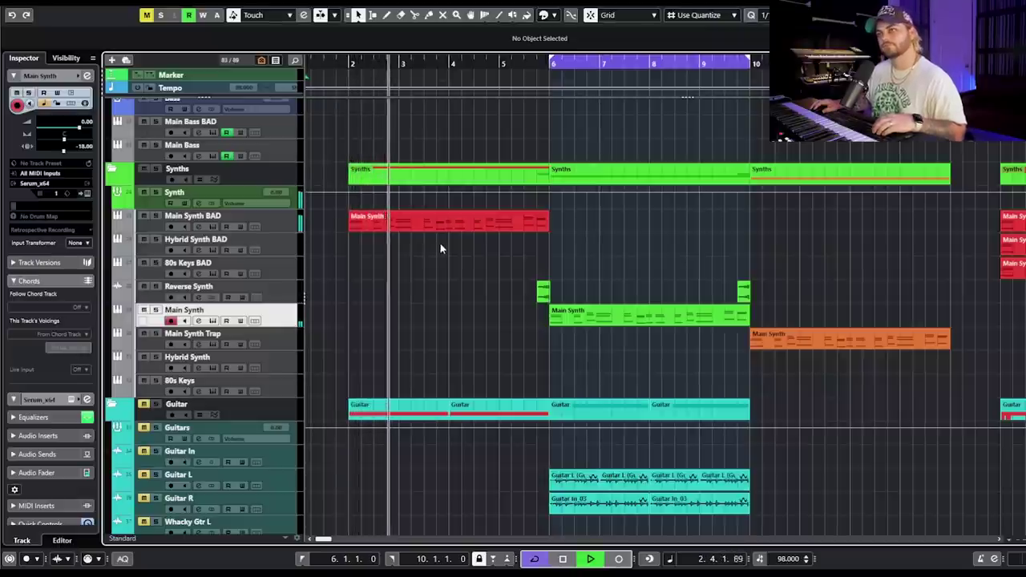
{"action": "key", "text": "space"}
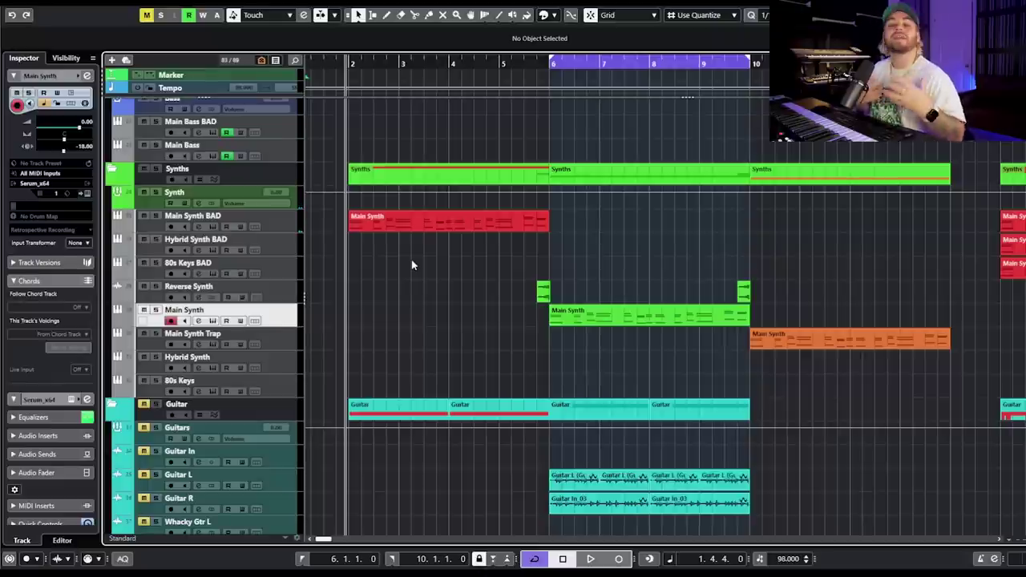
Unmute the Guitar folder, clear the BAD guitar event selection, and solo Guitar L
{"action": "scroll", "coordinate": [412, 265], "scroll_direction": "down", "scroll_amount": 3}
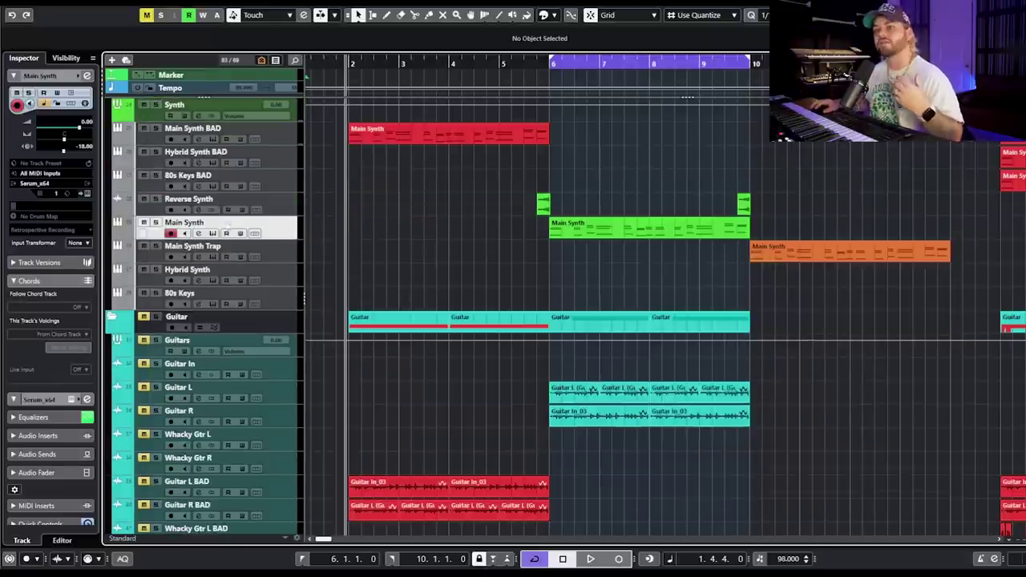
{"action": "left_click", "coordinate": [143, 317]}
{"action": "scroll", "coordinate": [461, 354], "scroll_direction": "down", "scroll_amount": 3}
{"action": "left_click_drag", "start_coordinate": [566, 374], "coordinate": [353, 439]}
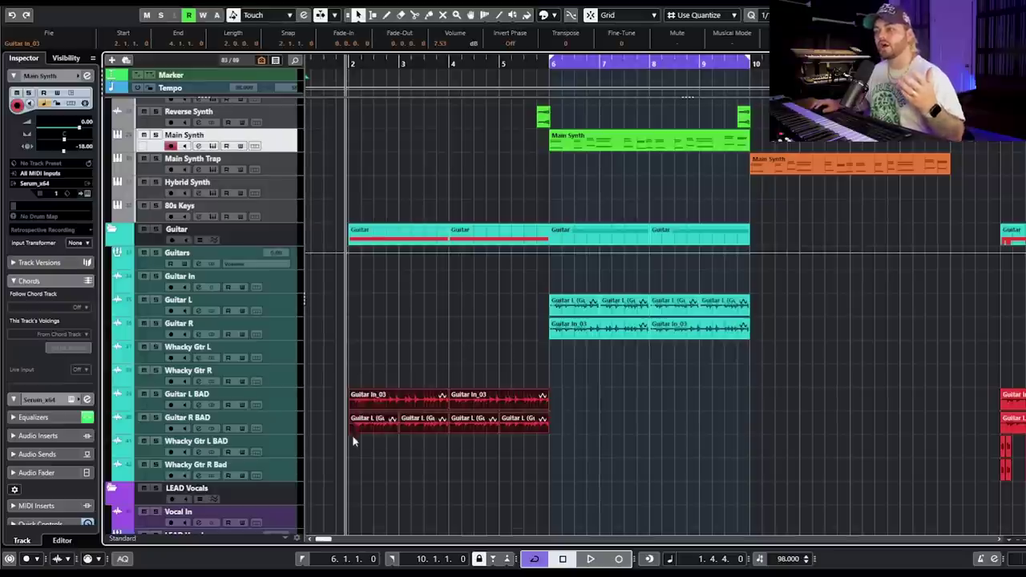
{"action": "left_click", "coordinate": [355, 382]}
{"action": "left_click_drag", "start_coordinate": [417, 407], "coordinate": [566, 444]}
{"action": "left_click", "coordinate": [559, 425]}
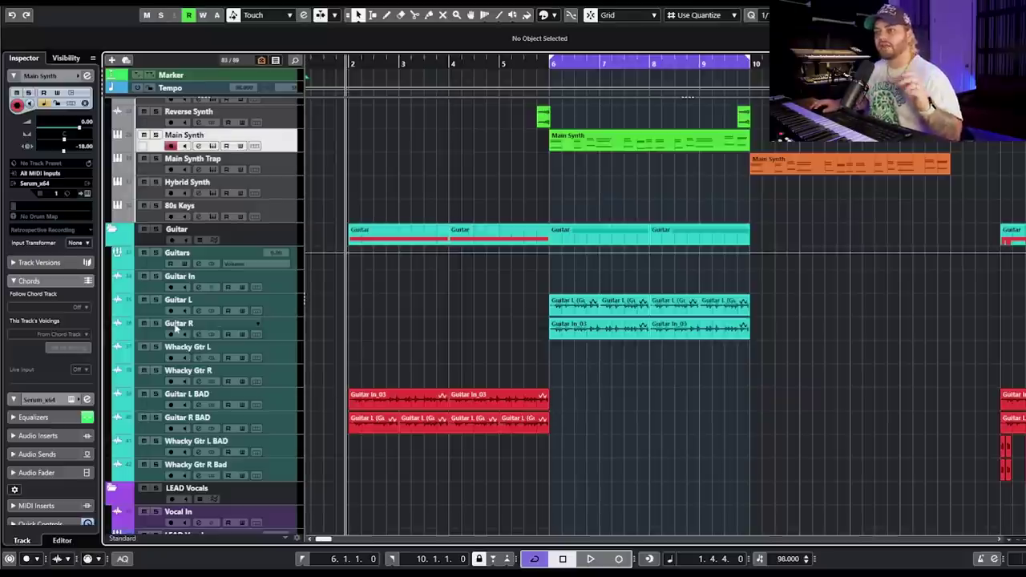
{"action": "left_click", "coordinate": [158, 307]}
{"action": "left_click", "coordinate": [156, 300]}
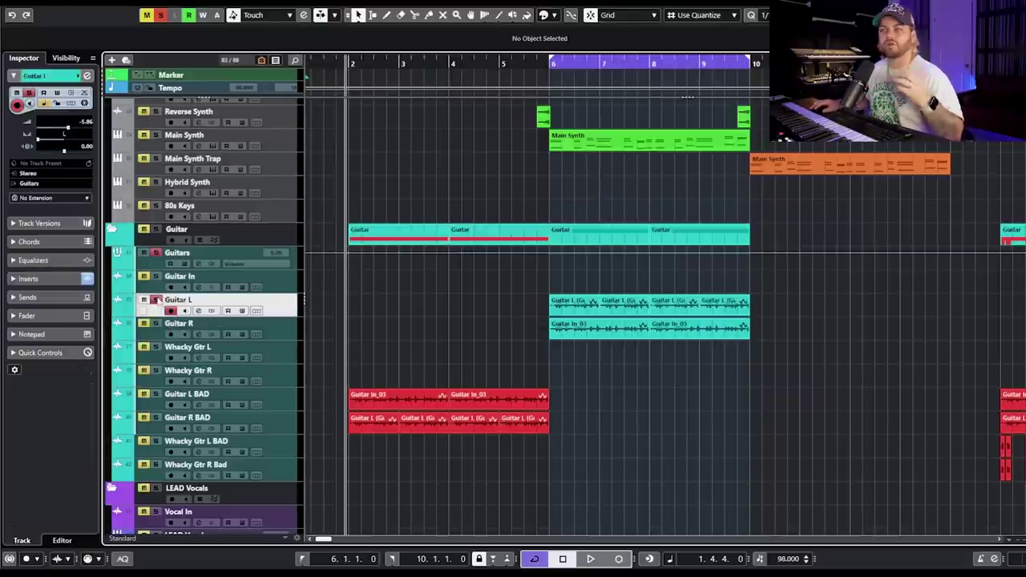
Open Guitar L's channel settings and its Archetype Cory Wong amp plugin
{"action": "key", "text": "g"}
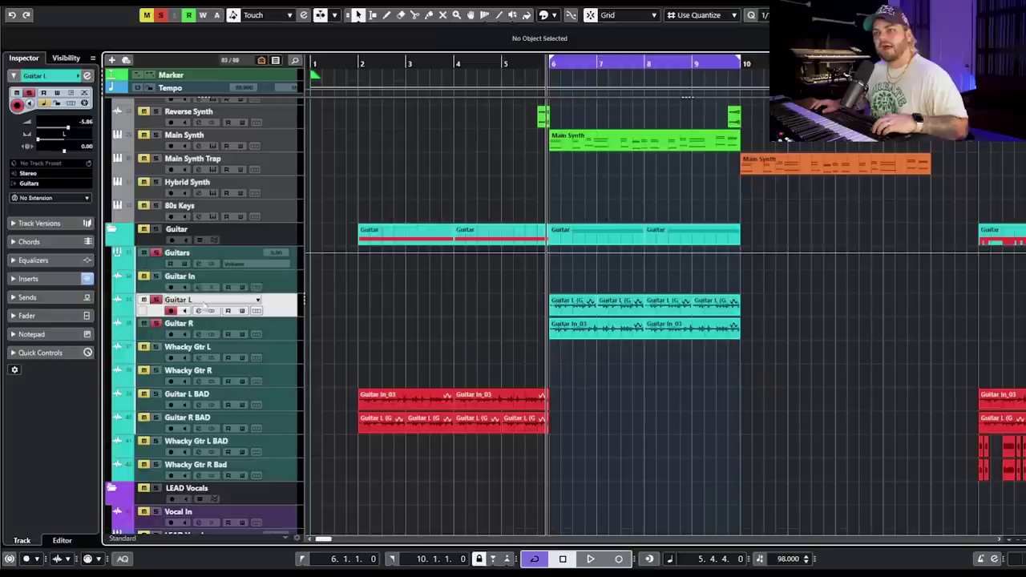
{"action": "key", "text": "e"}
{"action": "left_click", "coordinate": [726, 221]}
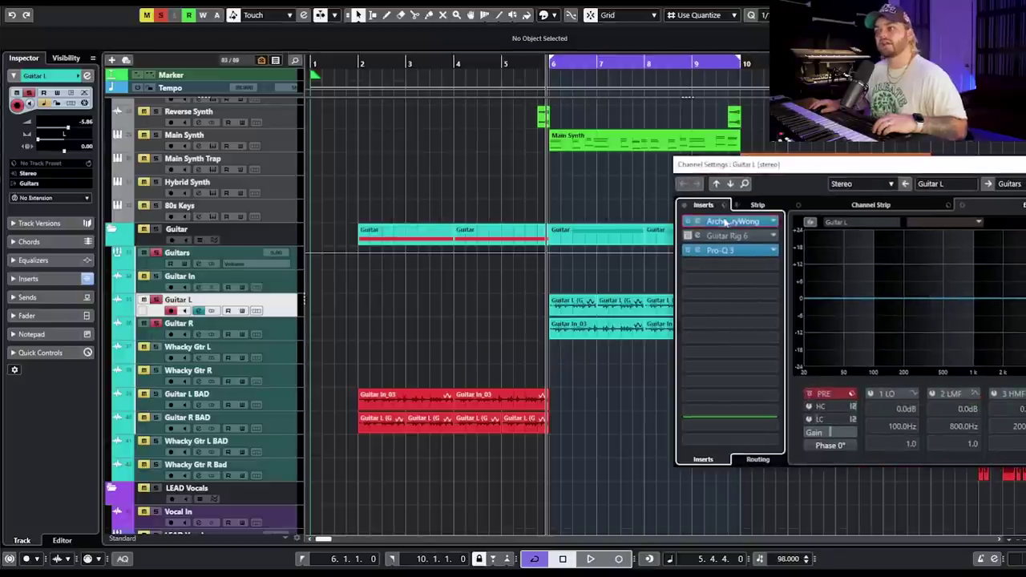
{"action": "left_click_drag", "start_coordinate": [762, 39], "coordinate": [327, 21]}
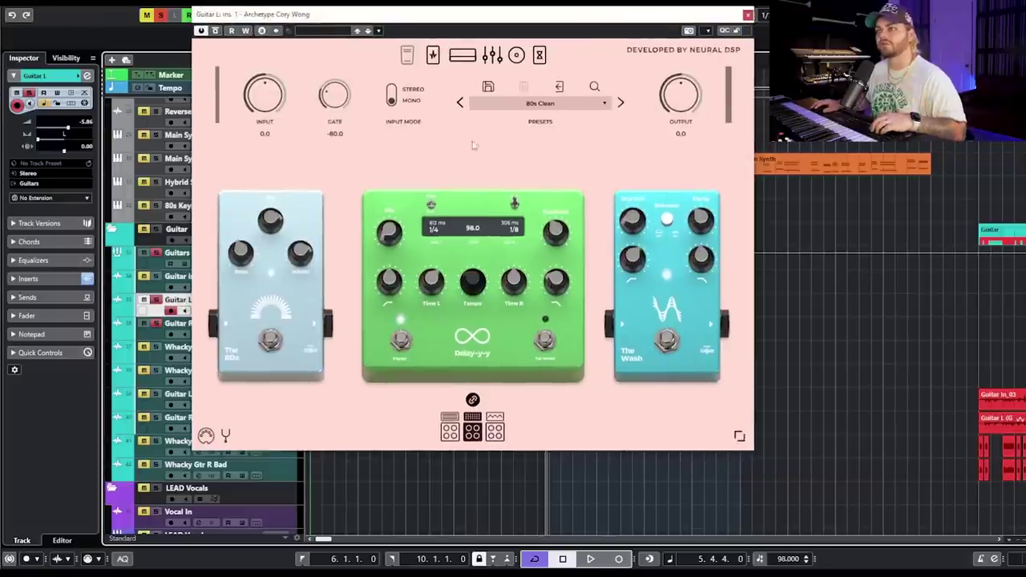
Review the pedal, amp, EQ, cabinet and delay pages, then close and play from bar 6
{"action": "left_click", "coordinate": [432, 55]}
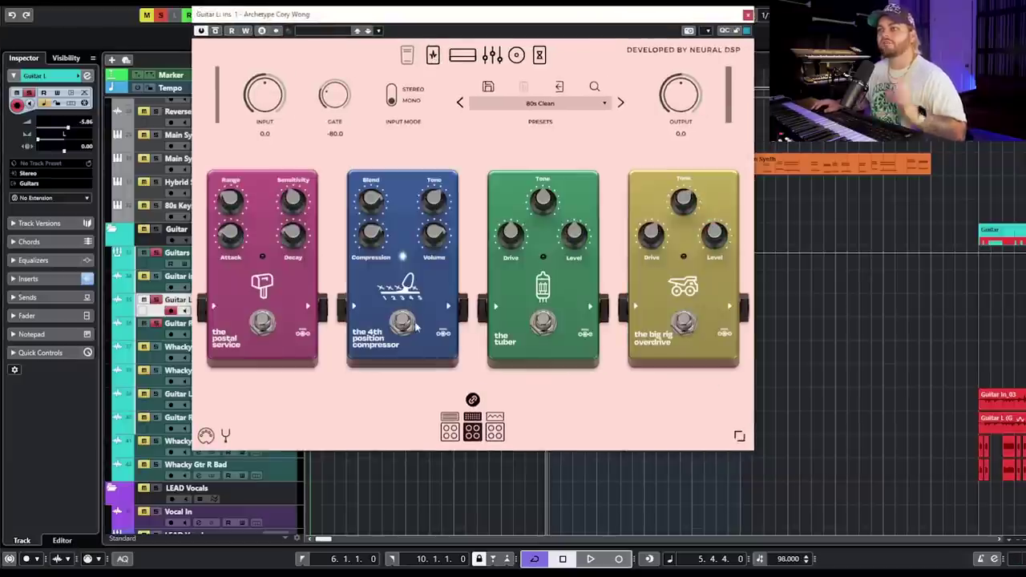
{"action": "left_click", "coordinate": [492, 57]}
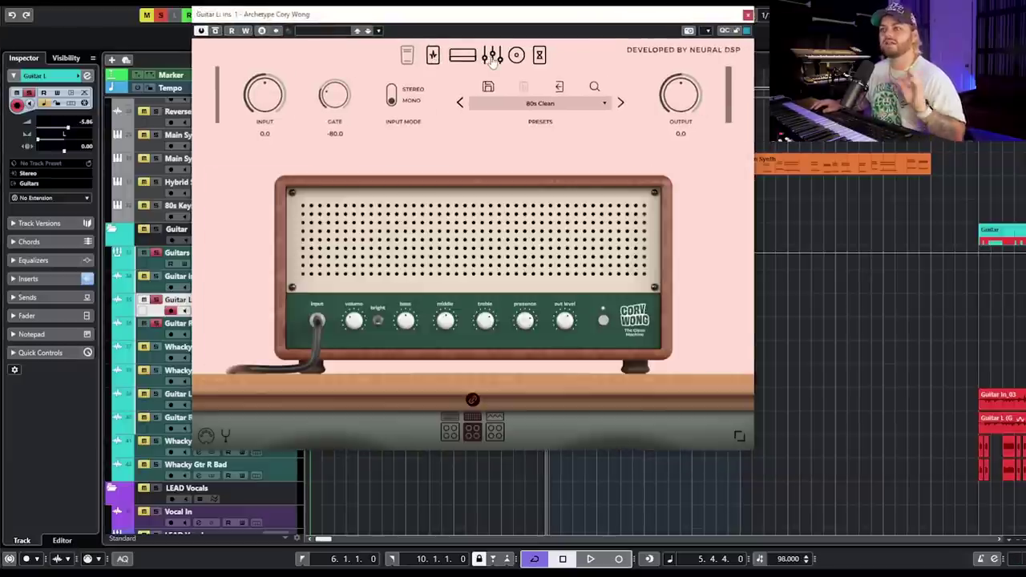
{"action": "left_click", "coordinate": [492, 55]}
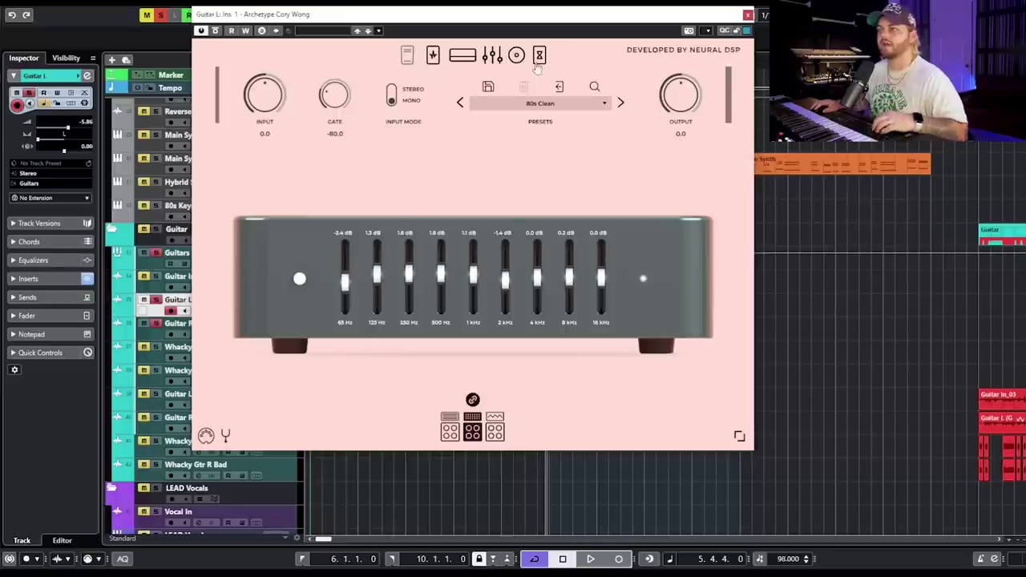
{"action": "left_click", "coordinate": [518, 58]}
{"action": "left_click", "coordinate": [540, 56]}
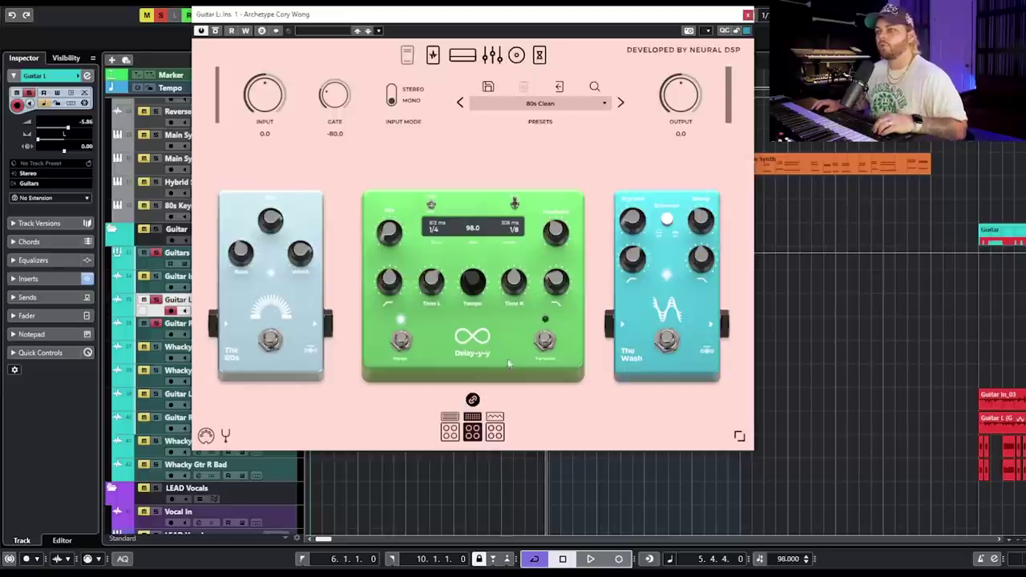
{"action": "left_click", "coordinate": [747, 14]}
{"action": "key", "text": "space"}
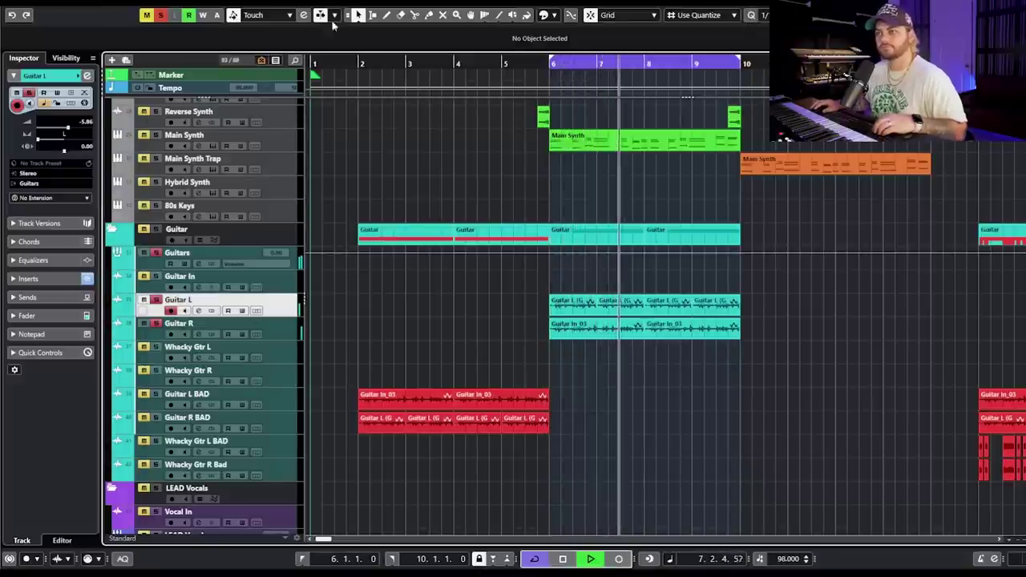
Play the BAD guitars from bar 2, then unsolo the Guitar folder and select the red BAD clips
{"action": "key", "text": "space"}
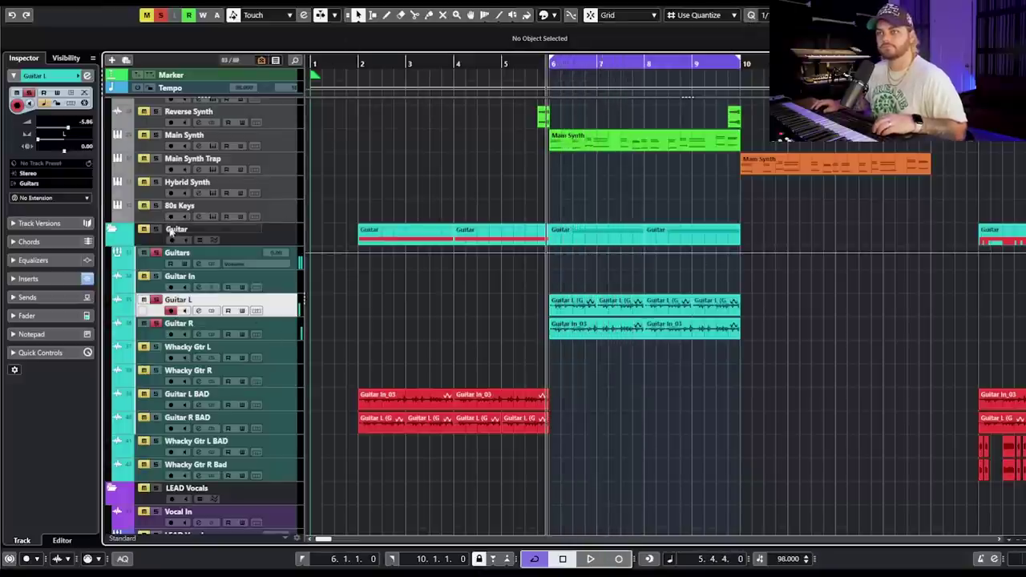
{"action": "left_click", "coordinate": [355, 69]}
{"action": "key", "text": "space"}
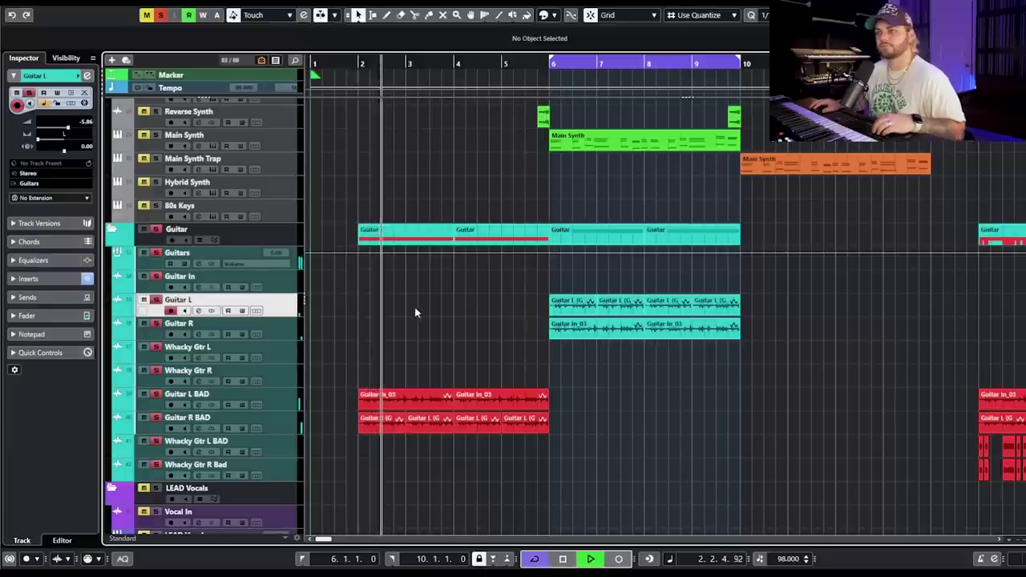
{"action": "key", "text": "space"}
{"action": "left_click", "coordinate": [157, 229]}
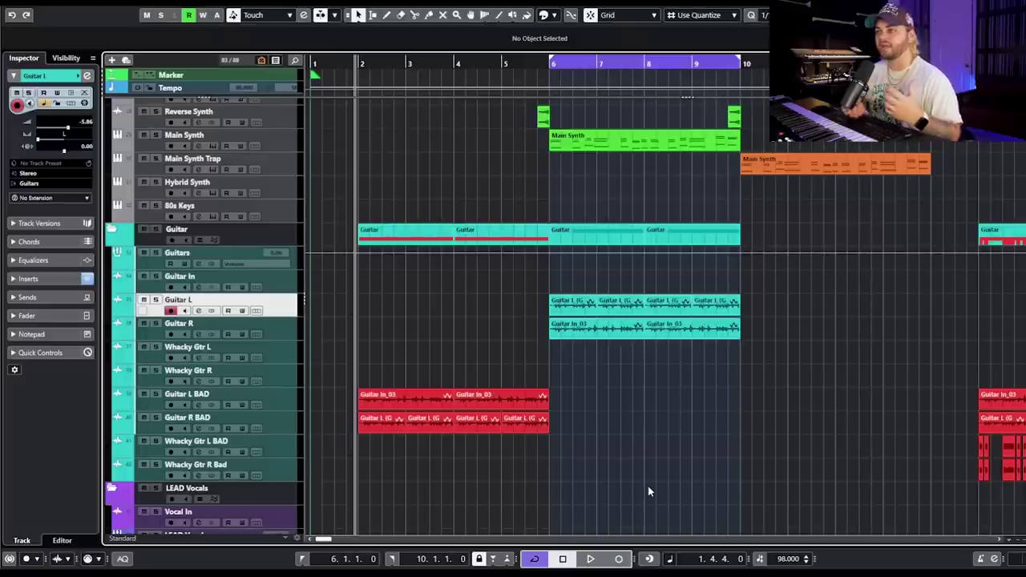
{"action": "left_click_drag", "start_coordinate": [610, 398], "coordinate": [358, 433]}
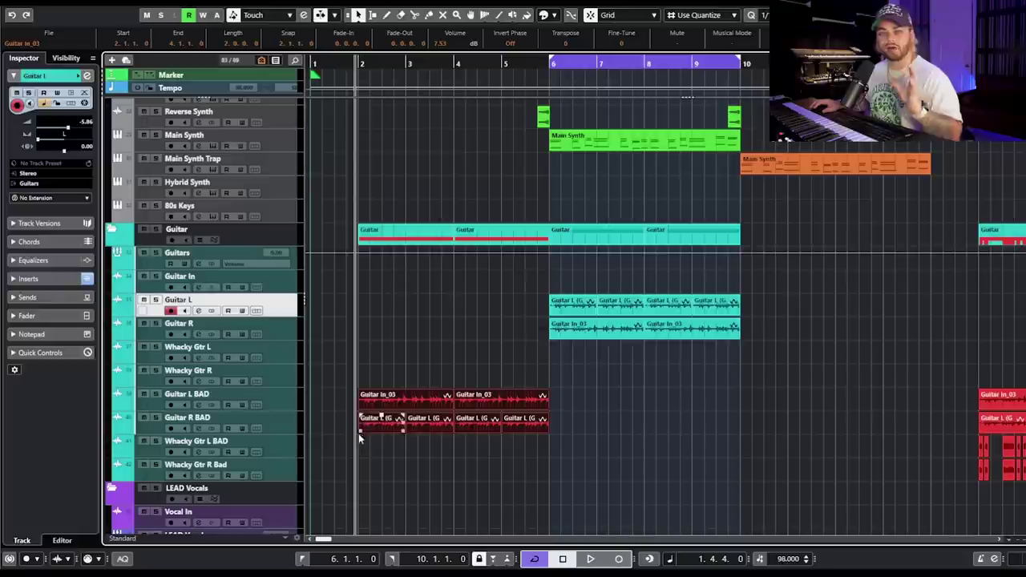
{"action": "left_click_drag", "start_coordinate": [380, 368], "coordinate": [589, 475]}
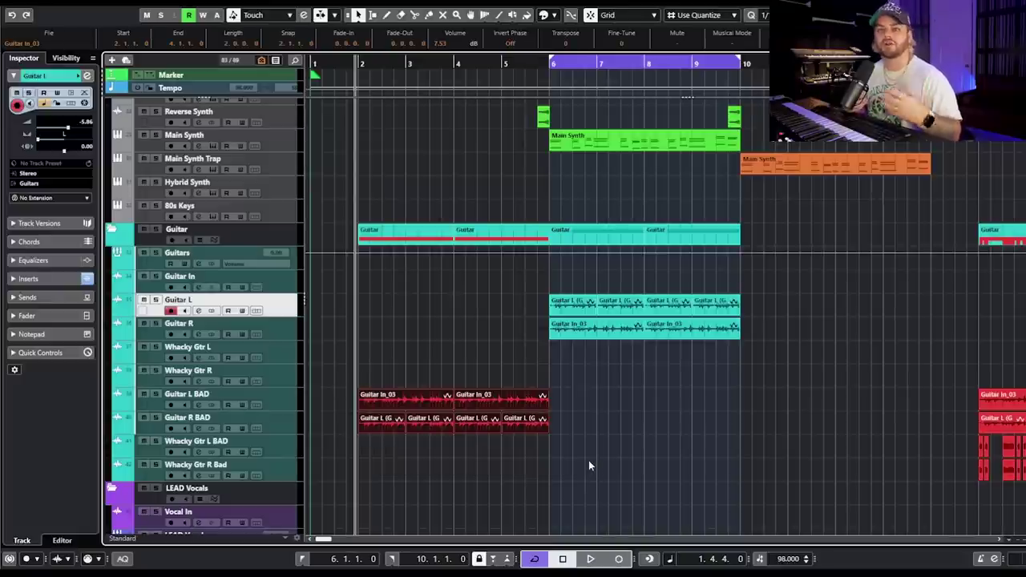
Play the full improved arrangement from bar 6, then the BAD section from bar 2
{"action": "left_click", "coordinate": [548, 69]}
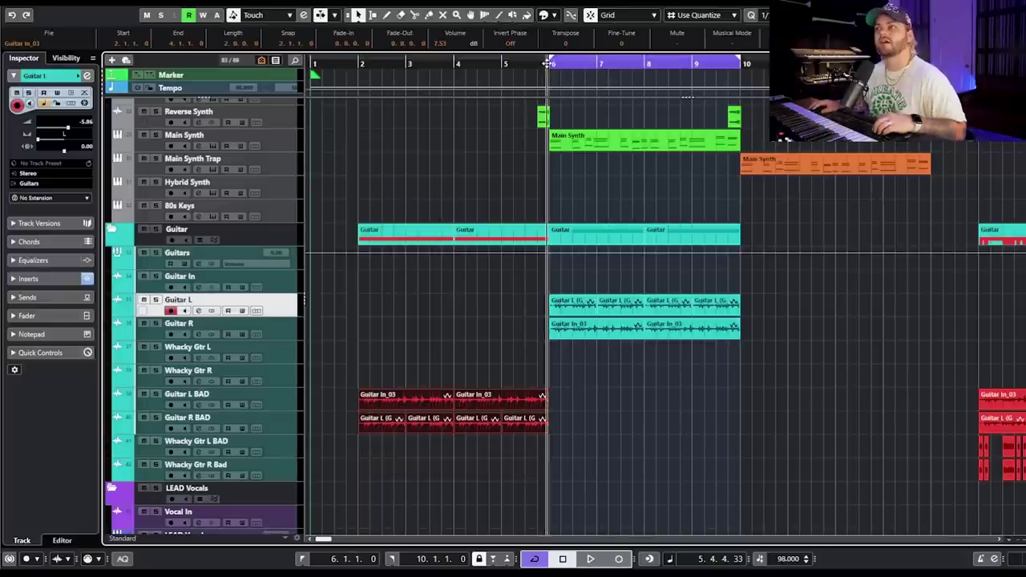
{"action": "scroll", "coordinate": [624, 249], "scroll_direction": "up", "scroll_amount": 3}
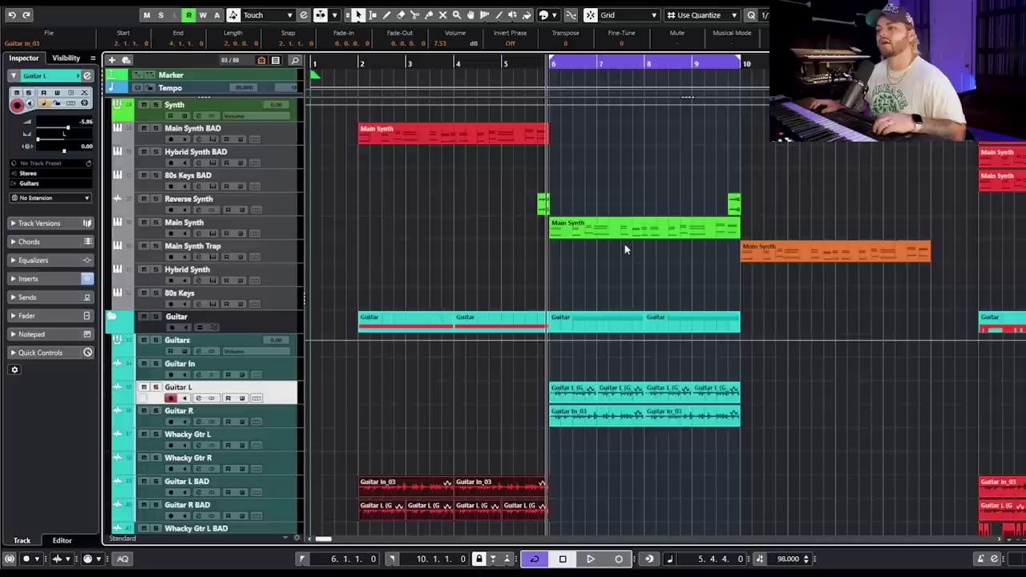
{"action": "left_click", "coordinate": [552, 64]}
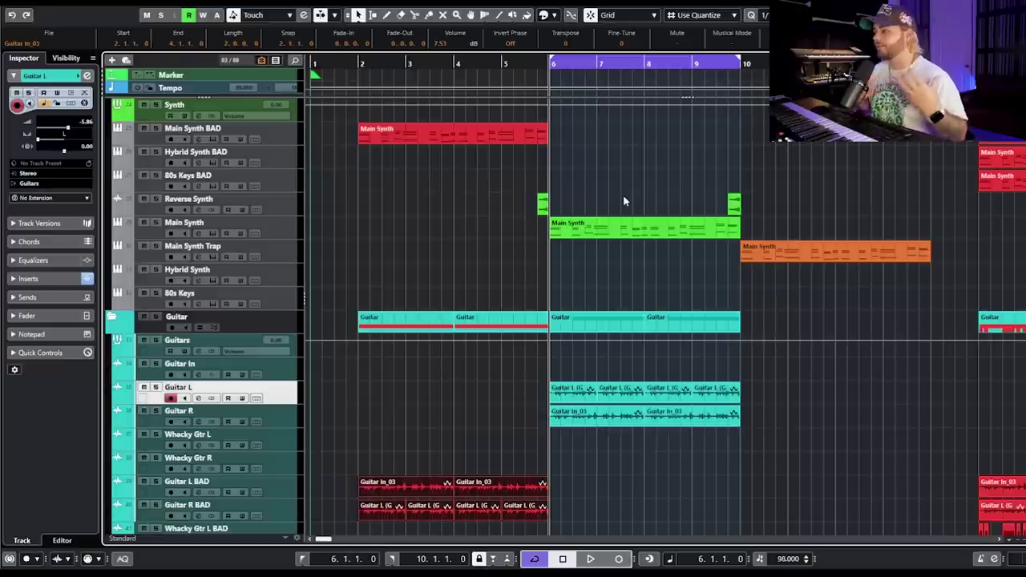
{"action": "key", "text": "space"}
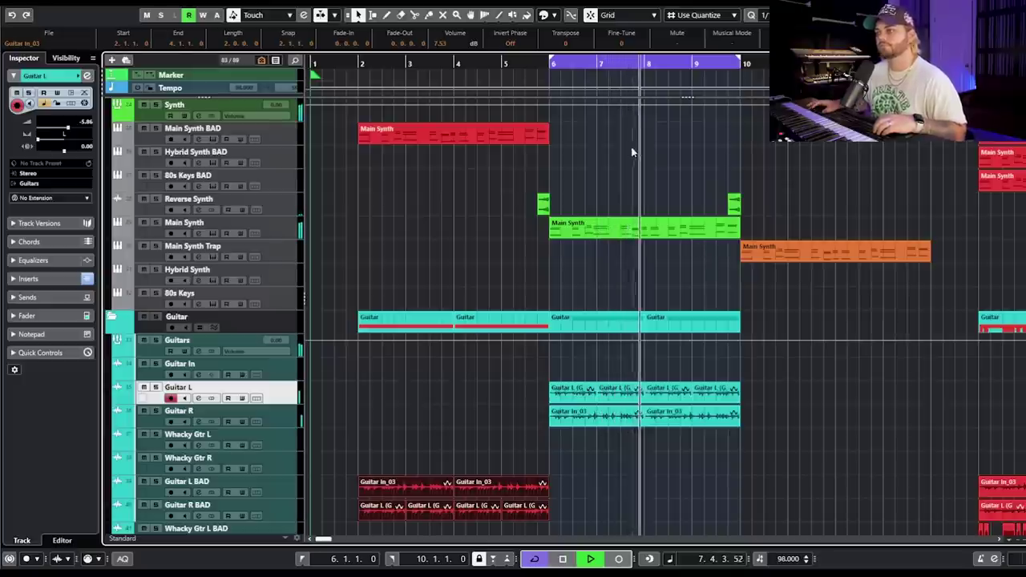
{"action": "key", "text": "space"}
{"action": "left_click", "coordinate": [356, 68]}
{"action": "key", "text": "space"}
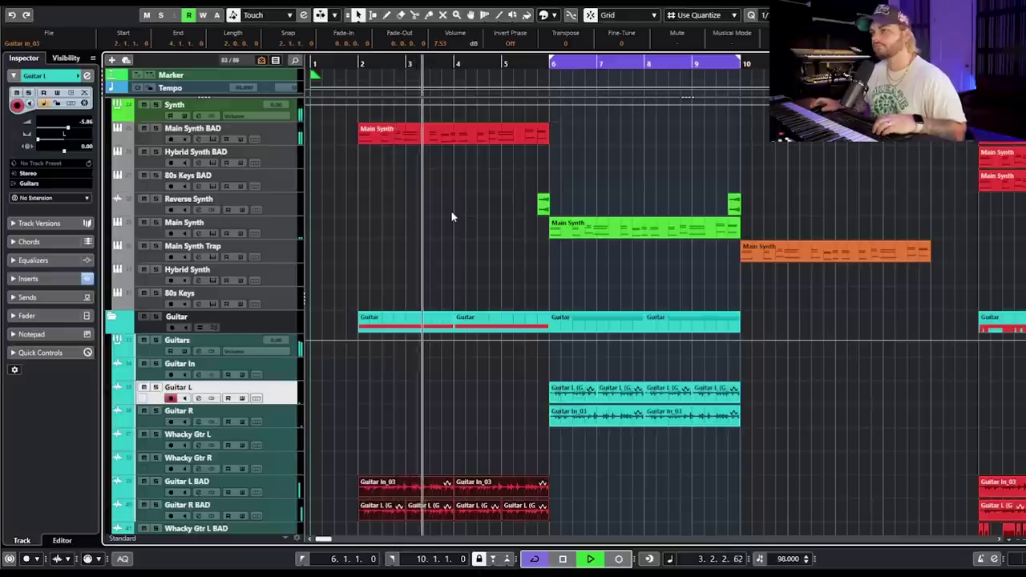
{"action": "key", "text": "space"}
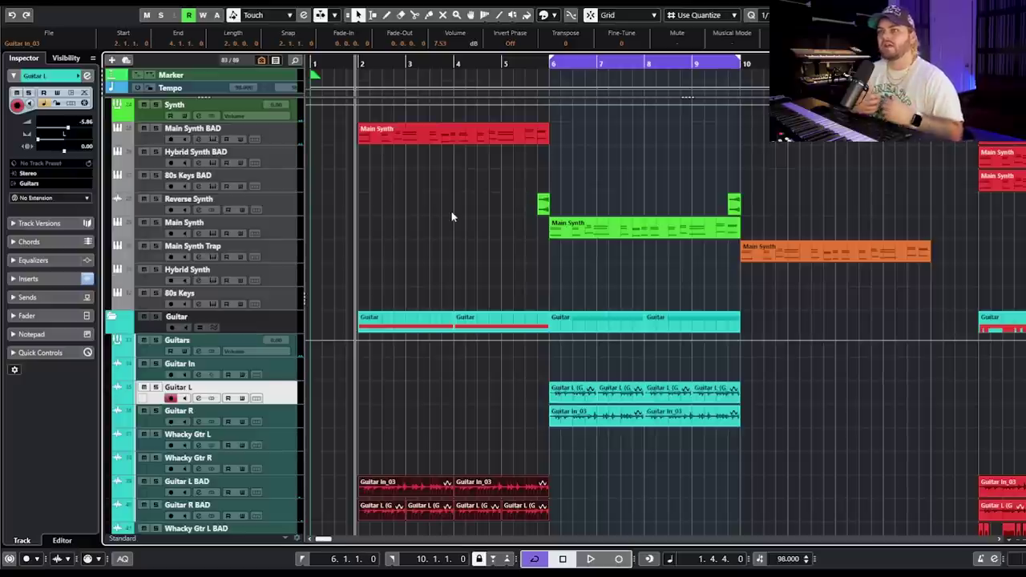
Select the red BAD drum events and the improved Kick and Snare parts, then deselect them
{"action": "scroll", "coordinate": [441, 445], "scroll_direction": "down", "scroll_amount": 3}
{"action": "left_click_drag", "start_coordinate": [574, 397], "coordinate": [357, 439]}
{"action": "scroll", "coordinate": [386, 424], "scroll_direction": "up", "scroll_amount": 10}
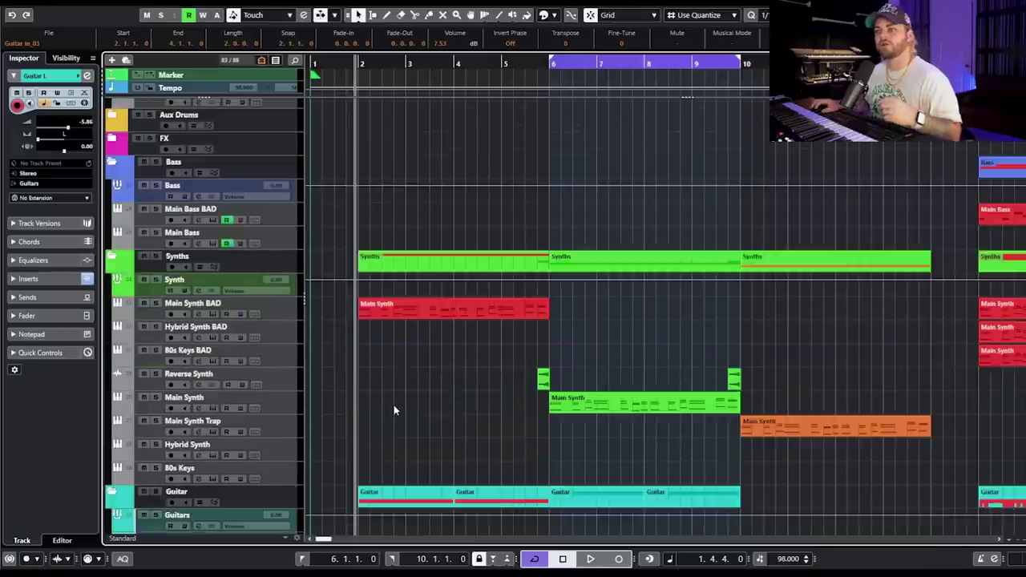
{"action": "scroll", "coordinate": [390, 482], "scroll_direction": "down", "scroll_amount": 3}
{"action": "left_click", "coordinate": [365, 399]}
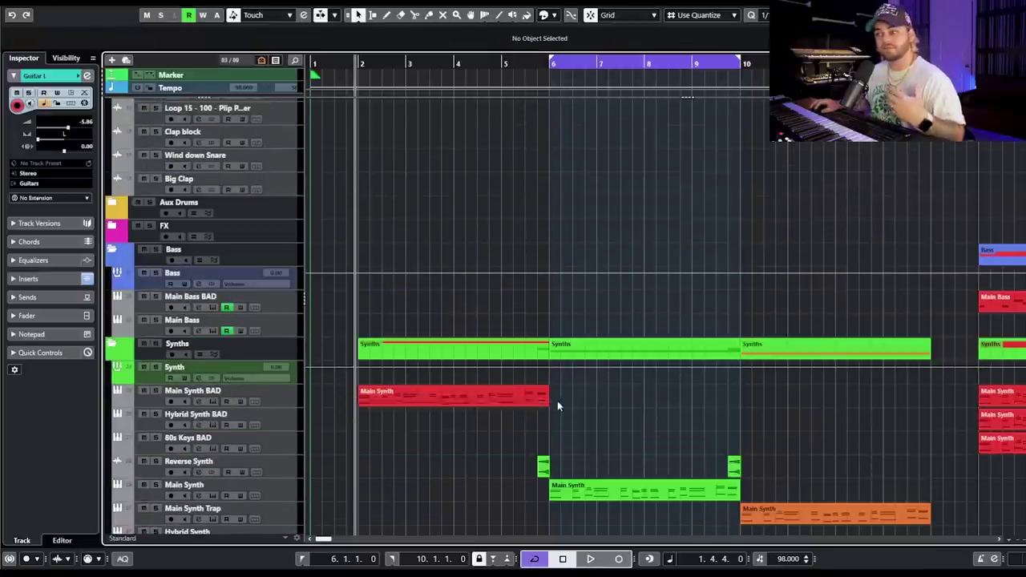
{"action": "scroll", "coordinate": [545, 362], "scroll_direction": "up", "scroll_amount": 4}
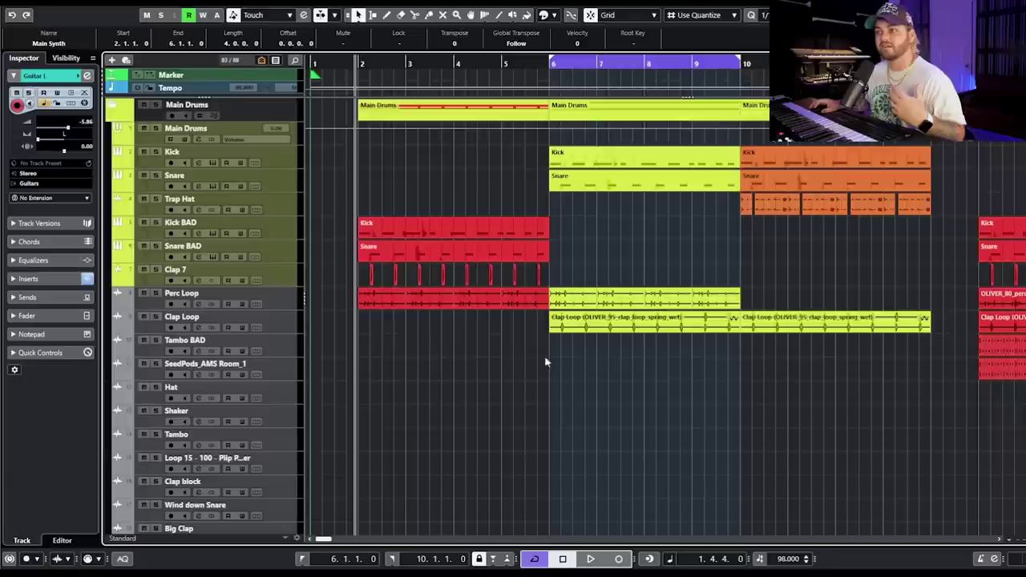
{"action": "left_click", "coordinate": [337, 321]}
{"action": "left_click_drag", "start_coordinate": [336, 320], "coordinate": [542, 183]}
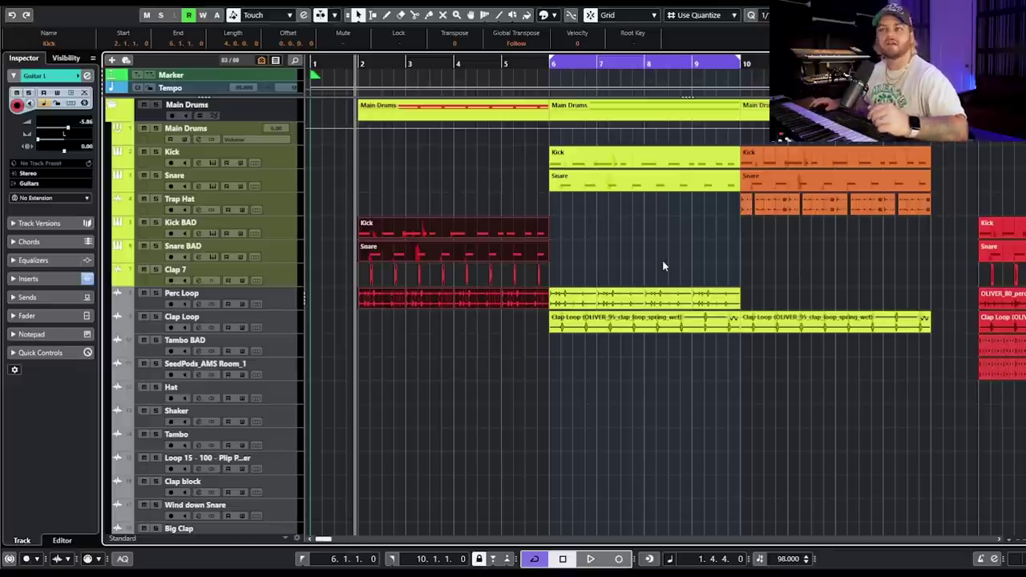
{"action": "left_click_drag", "start_coordinate": [470, 149], "coordinate": [735, 188]}
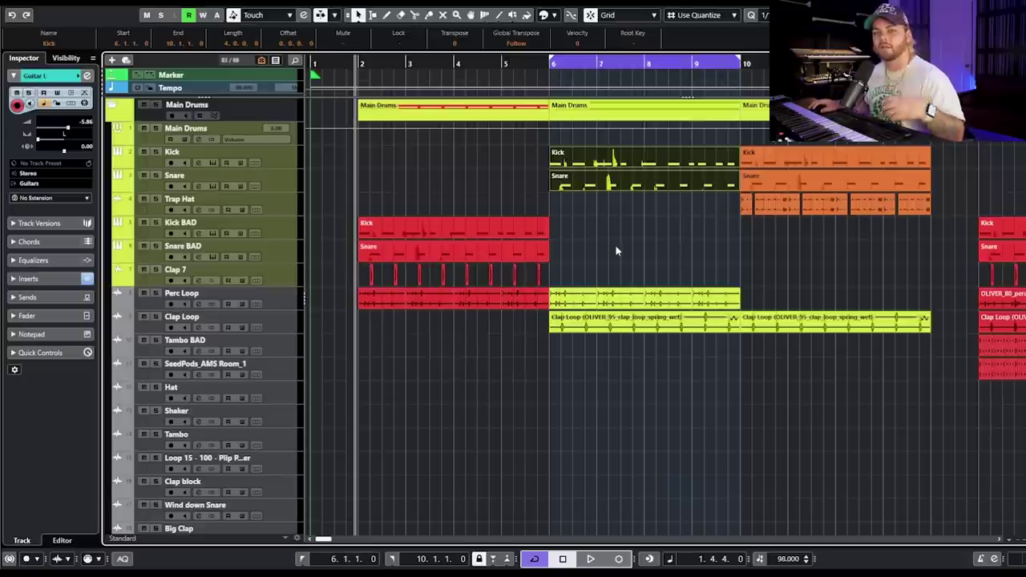
{"action": "left_click", "coordinate": [509, 206]}
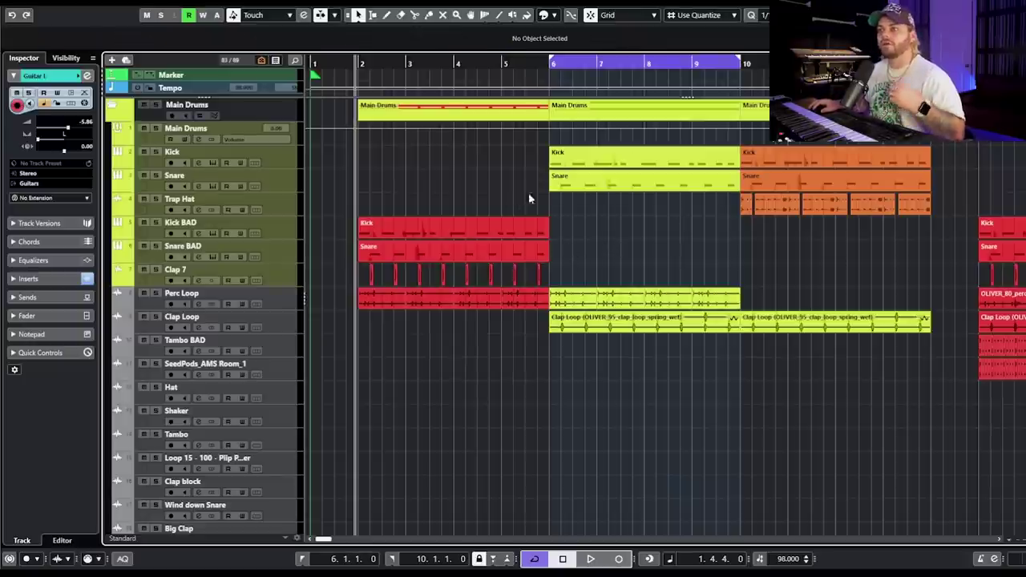
{"action": "left_click", "coordinate": [623, 162]}
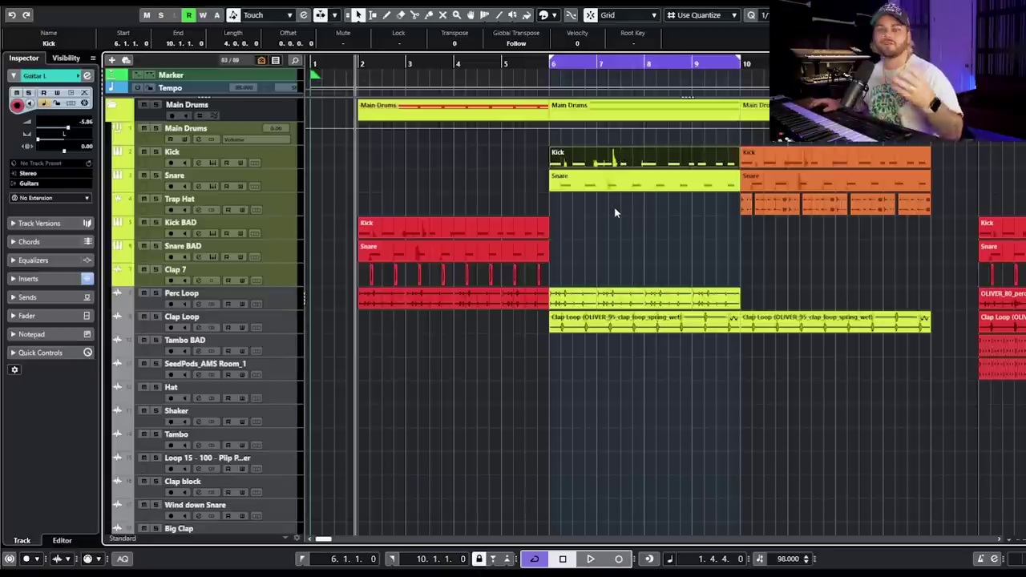
{"action": "left_click", "coordinate": [649, 251]}
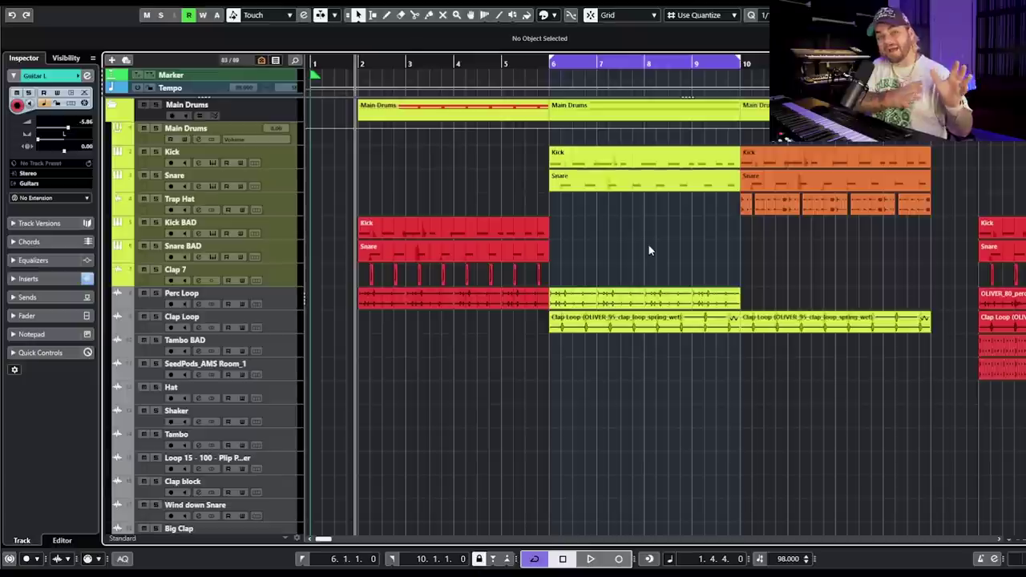
Move the loop range from bars 6–10 to bars 10–14
{"action": "left_click_drag", "start_coordinate": [649, 55], "coordinate": [841, 54]}
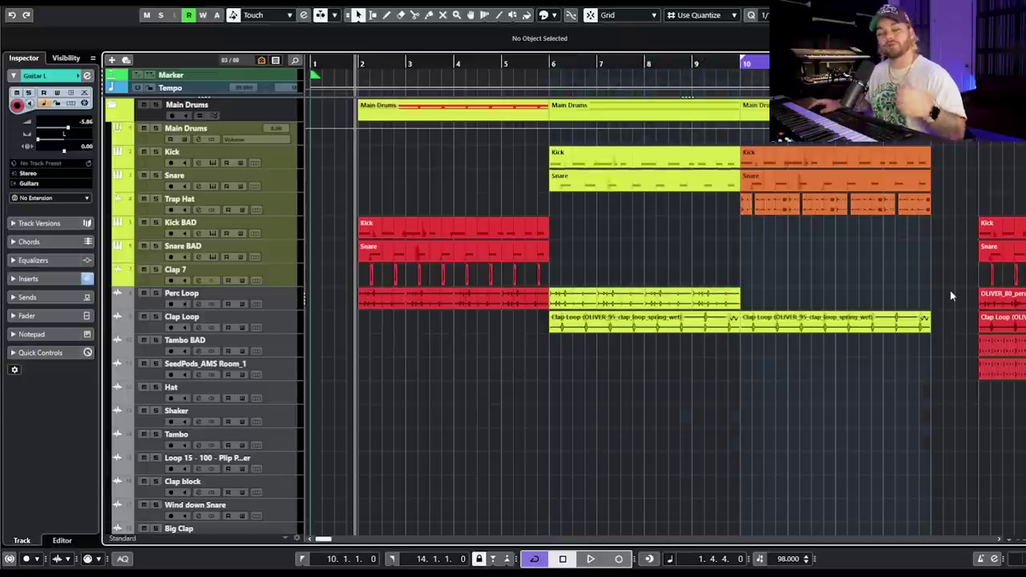
{"action": "scroll", "coordinate": [731, 249], "scroll_direction": "right", "scroll_amount": 3}
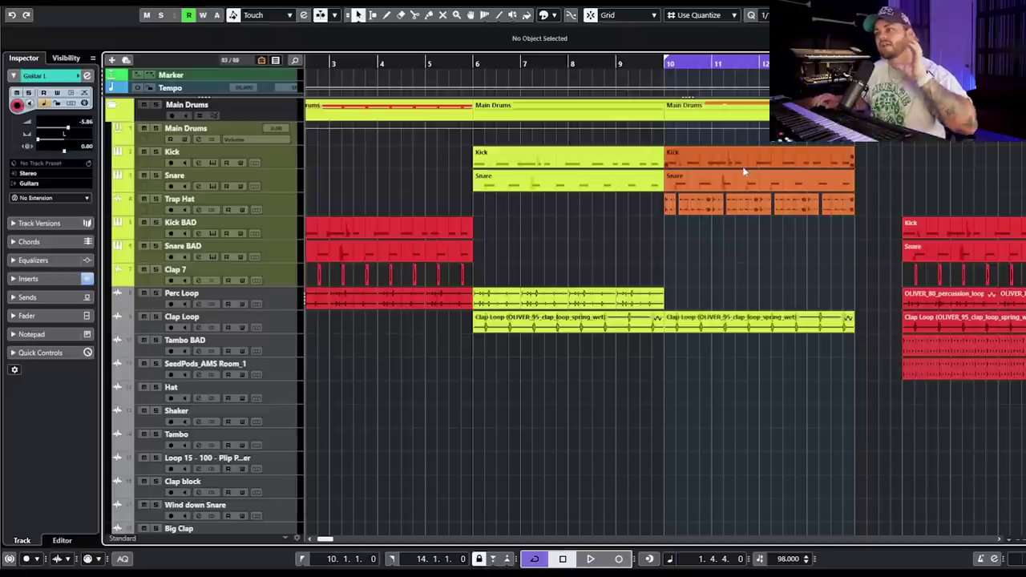
{"action": "scroll", "coordinate": [775, 245], "scroll_direction": "down", "scroll_amount": 10}
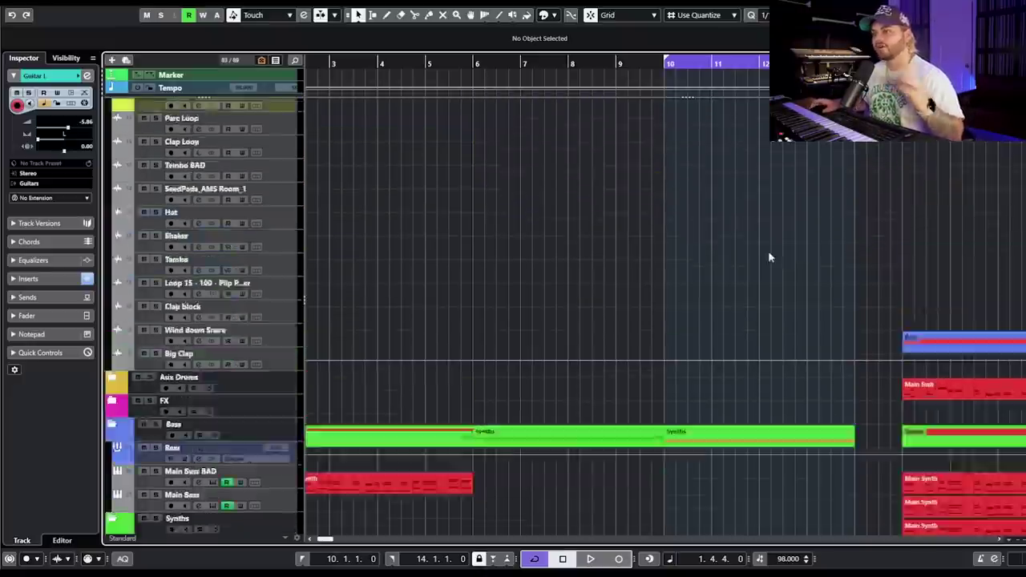
{"action": "scroll", "coordinate": [776, 244], "scroll_direction": "up", "scroll_amount": 12}
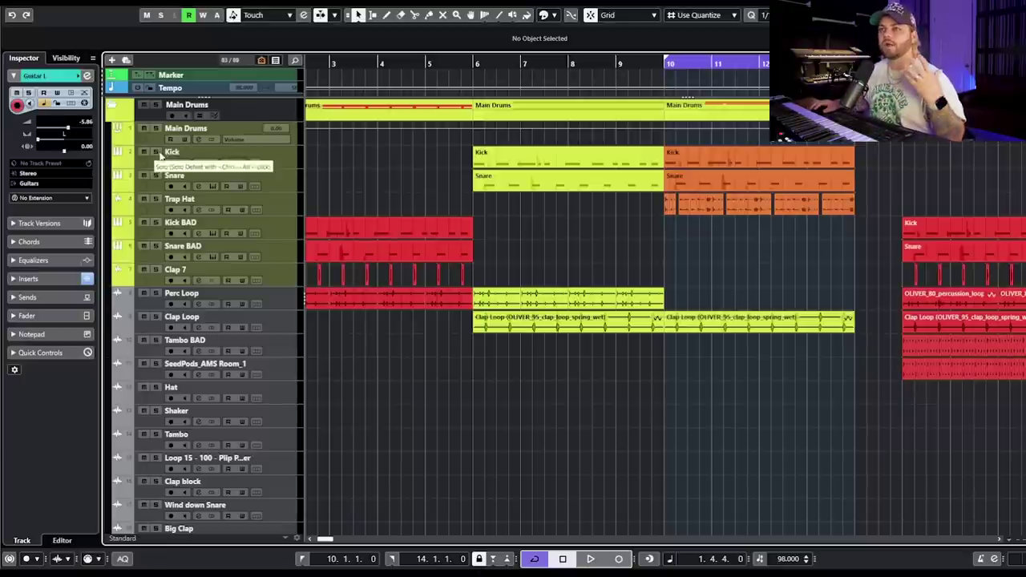
{"action": "left_click", "coordinate": [157, 152]}
{"action": "left_click", "coordinate": [214, 163]}
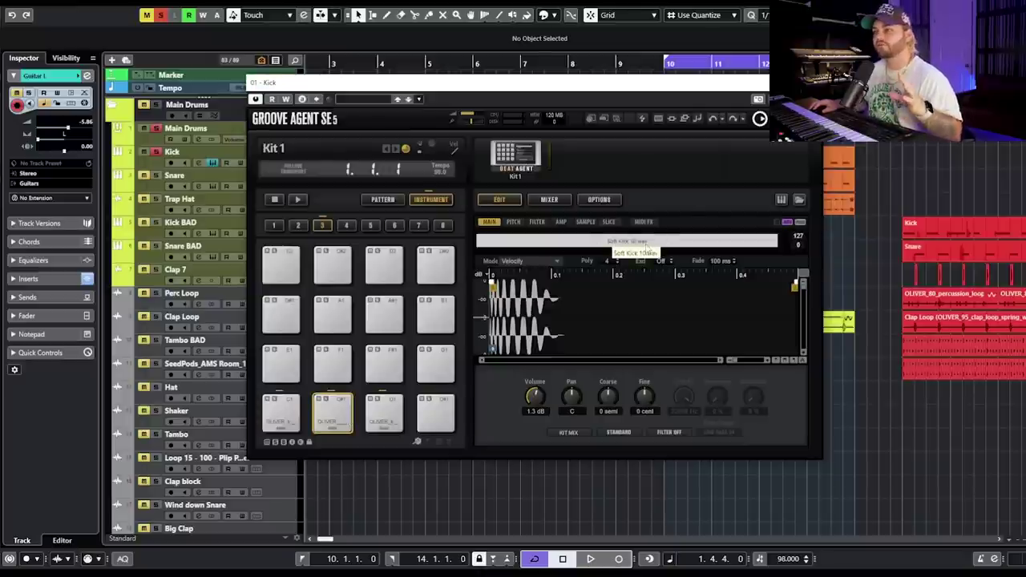
{"action": "left_click", "coordinate": [812, 83]}
{"action": "left_click", "coordinate": [667, 64]}
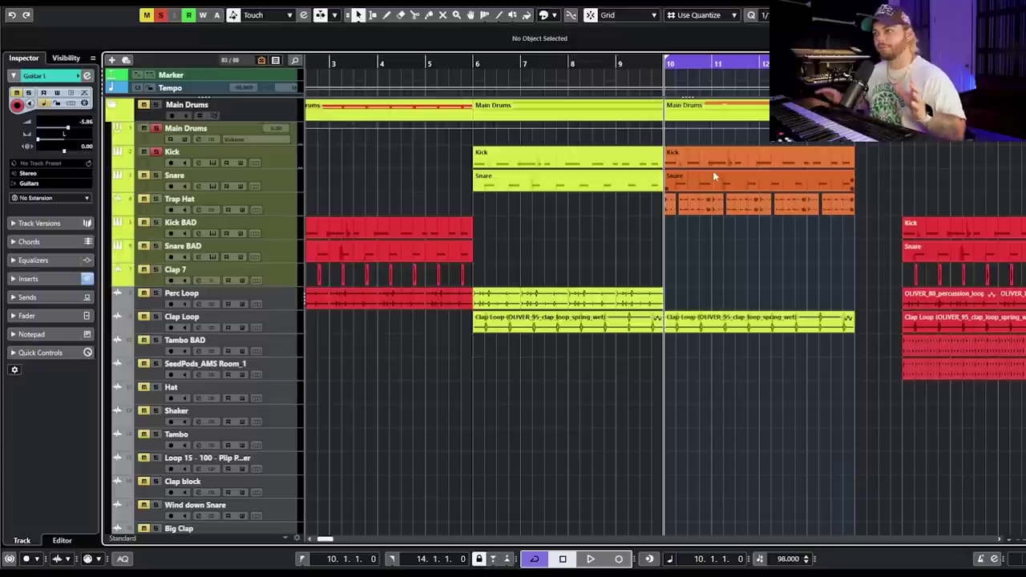
{"action": "key", "text": "space"}
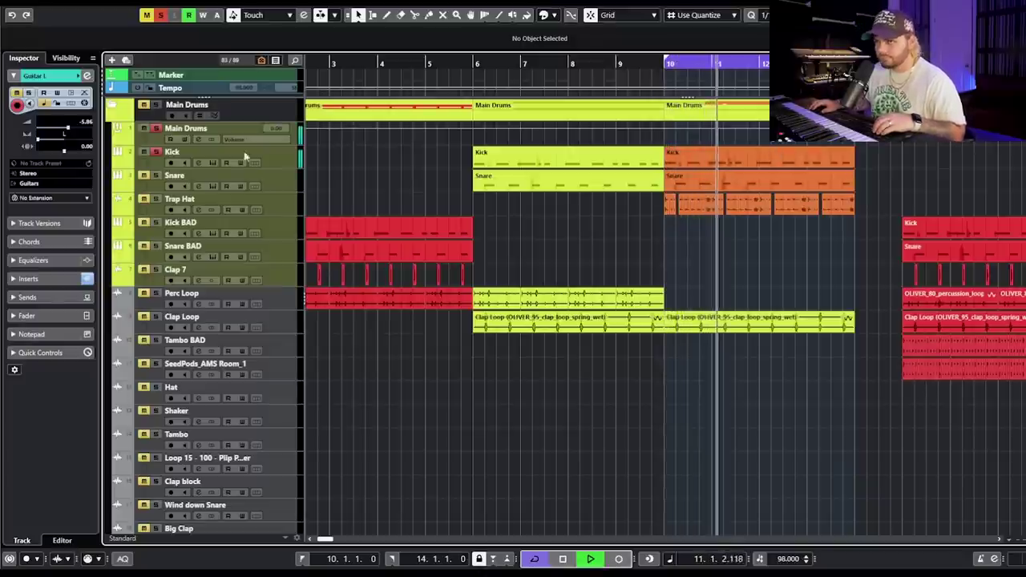
{"action": "key", "text": "space"}
{"action": "left_click", "coordinate": [172, 178]}
{"action": "left_click", "coordinate": [213, 186]}
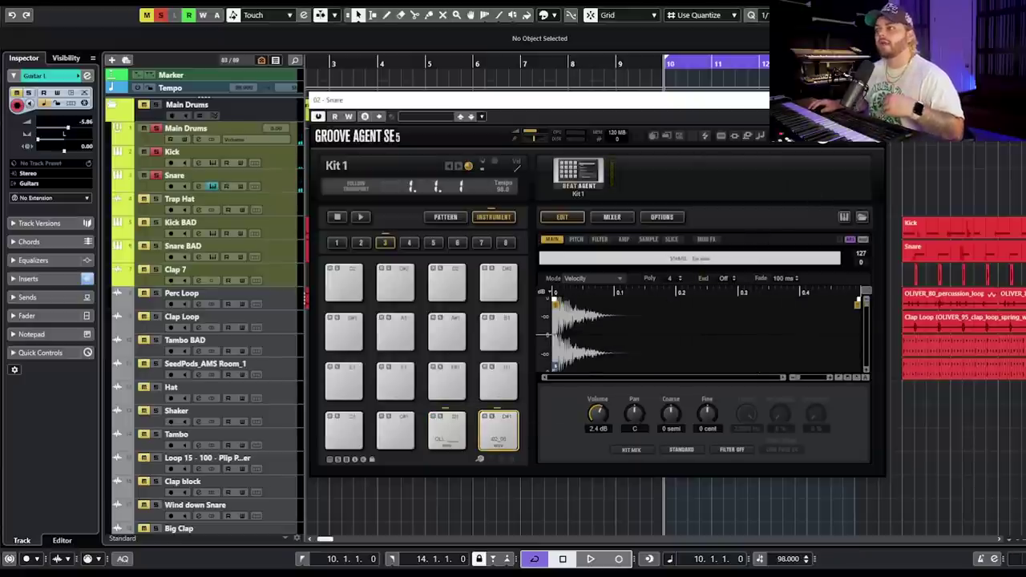
{"action": "left_click", "coordinate": [877, 100]}
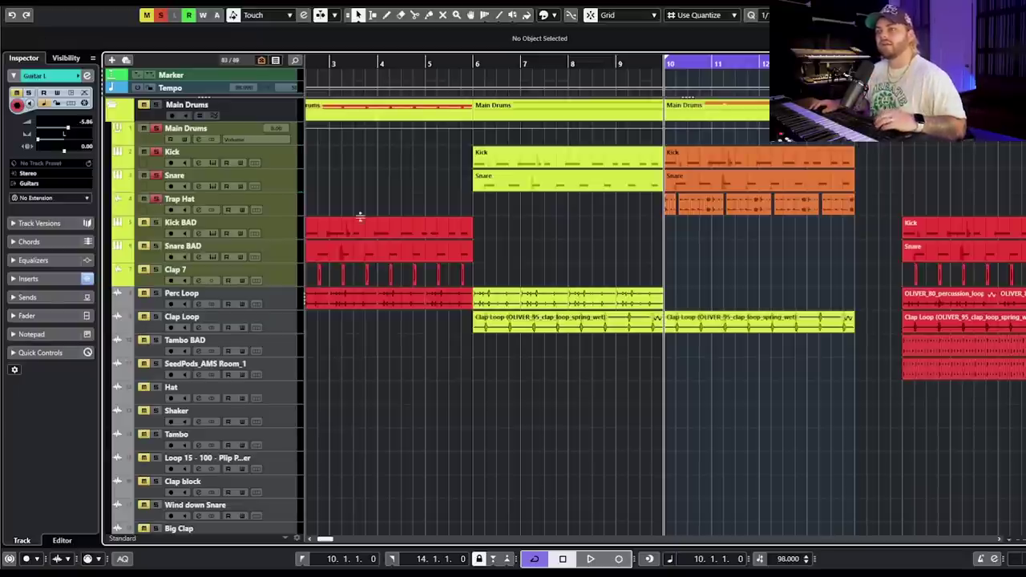
Play the Kick, Snare and Trap Hat parts from bar 10, then scroll down to the synths
{"action": "scroll", "coordinate": [565, 288], "scroll_direction": "down", "scroll_amount": 3}
{"action": "scroll", "coordinate": [565, 295], "scroll_direction": "up", "scroll_amount": 3}
{"action": "key", "text": "g"}
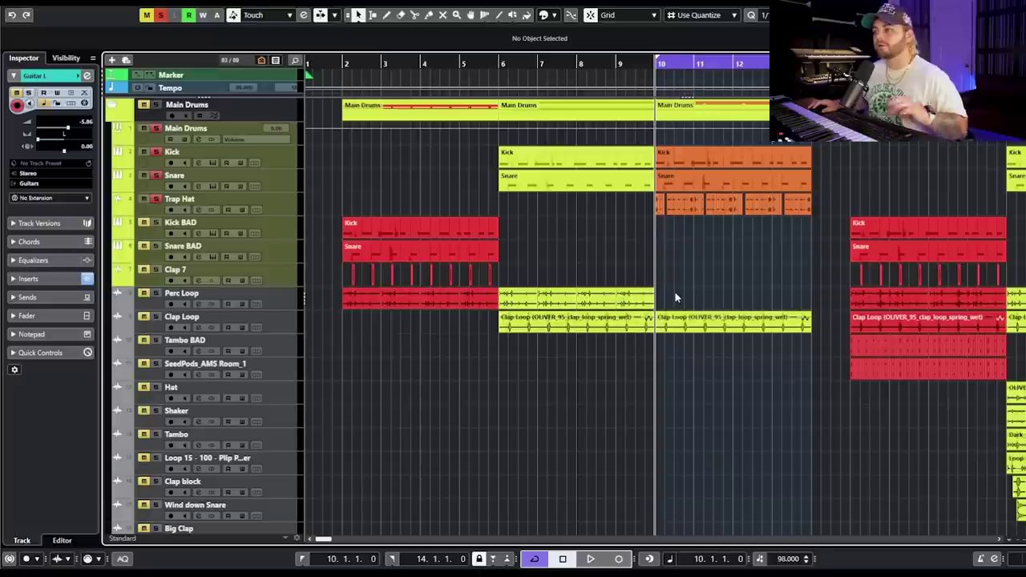
{"action": "scroll", "coordinate": [703, 257], "scroll_direction": "up", "scroll_amount": 2}
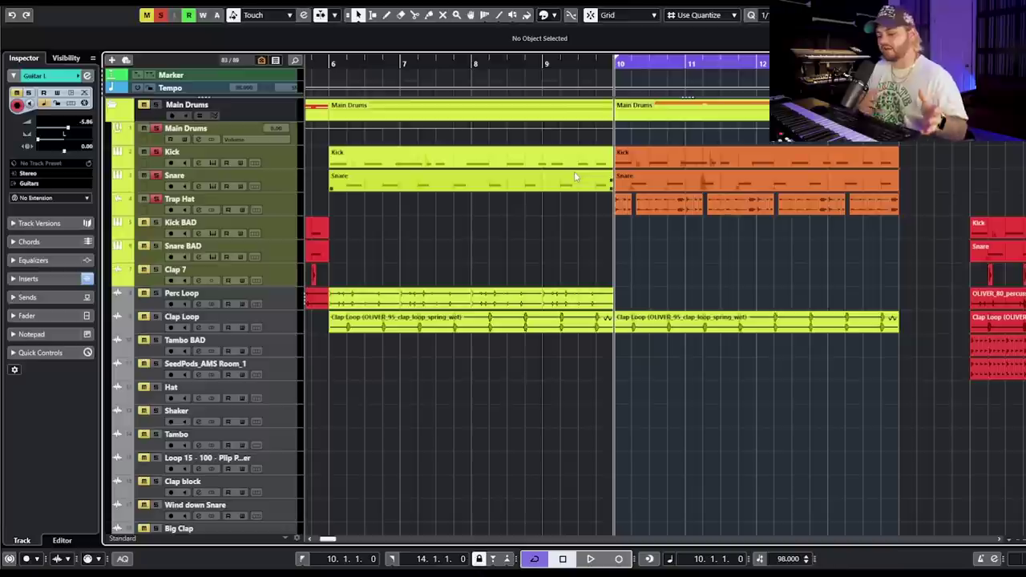
{"action": "key", "text": "space"}
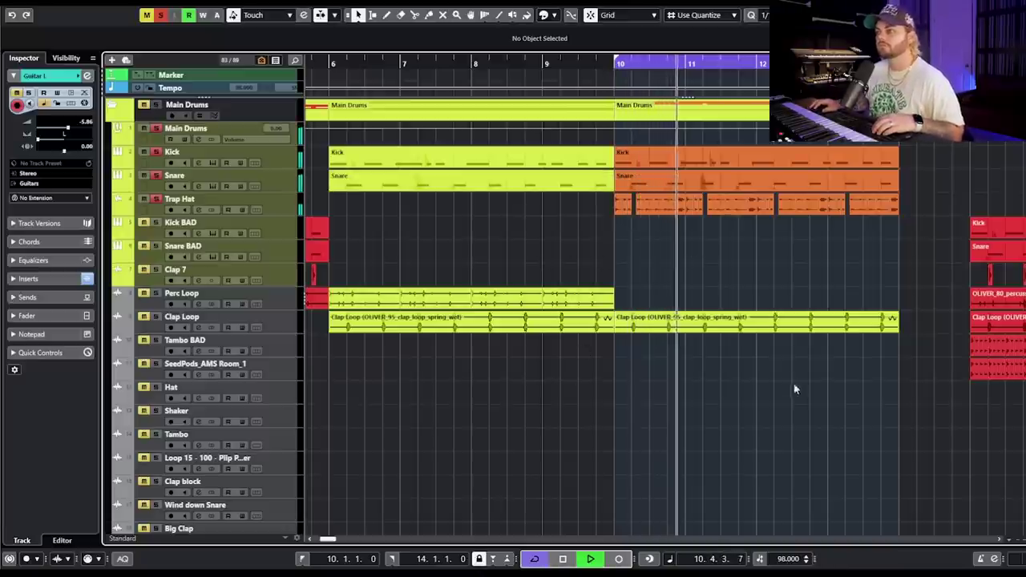
{"action": "key", "text": "space"}
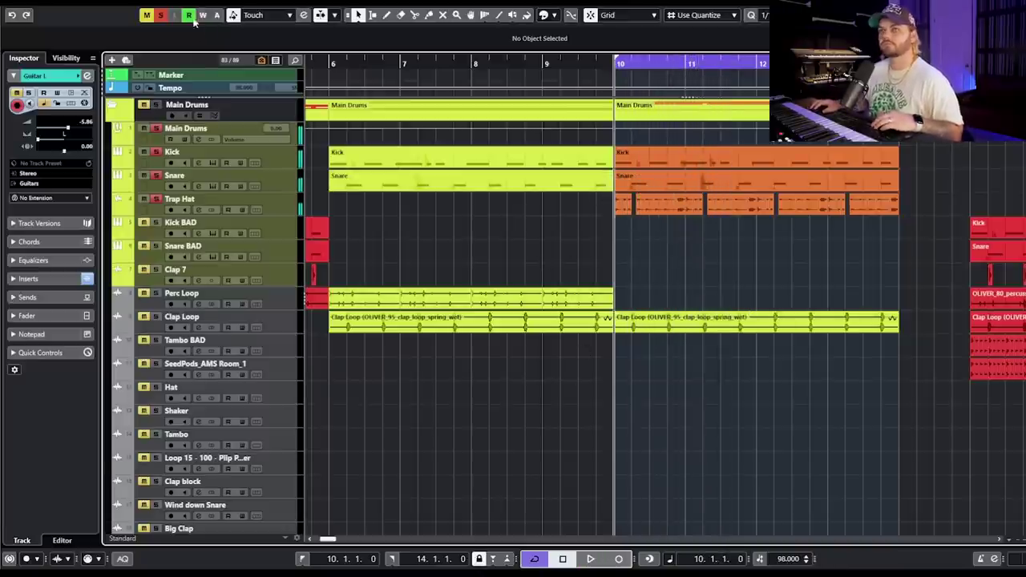
{"action": "scroll", "coordinate": [647, 238], "scroll_direction": "down", "scroll_amount": 10}
Solo Main Synth Trap and browse its Serum FX rack and preset list
{"action": "left_click", "coordinate": [156, 333]}
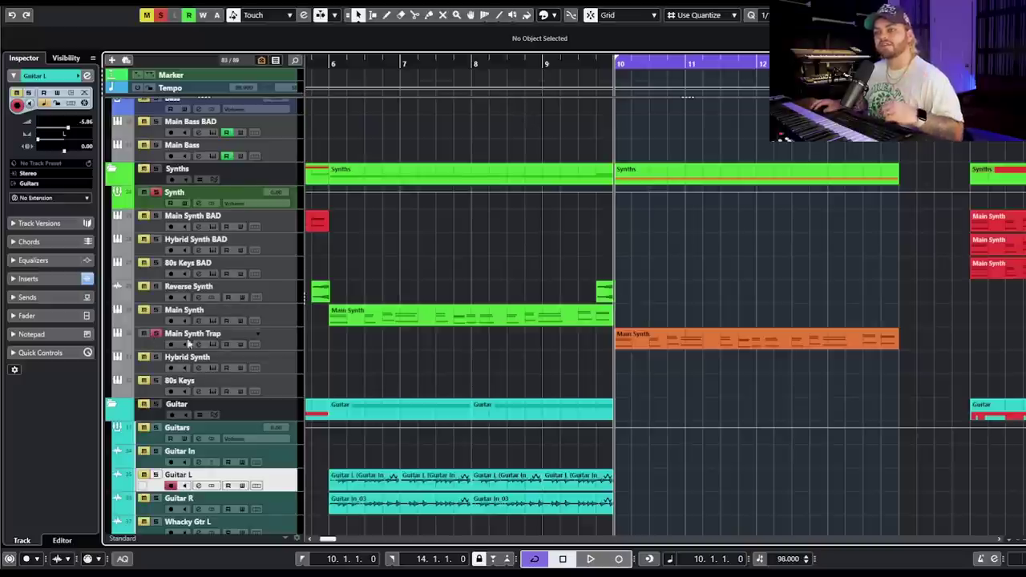
{"action": "left_click", "coordinate": [211, 345]}
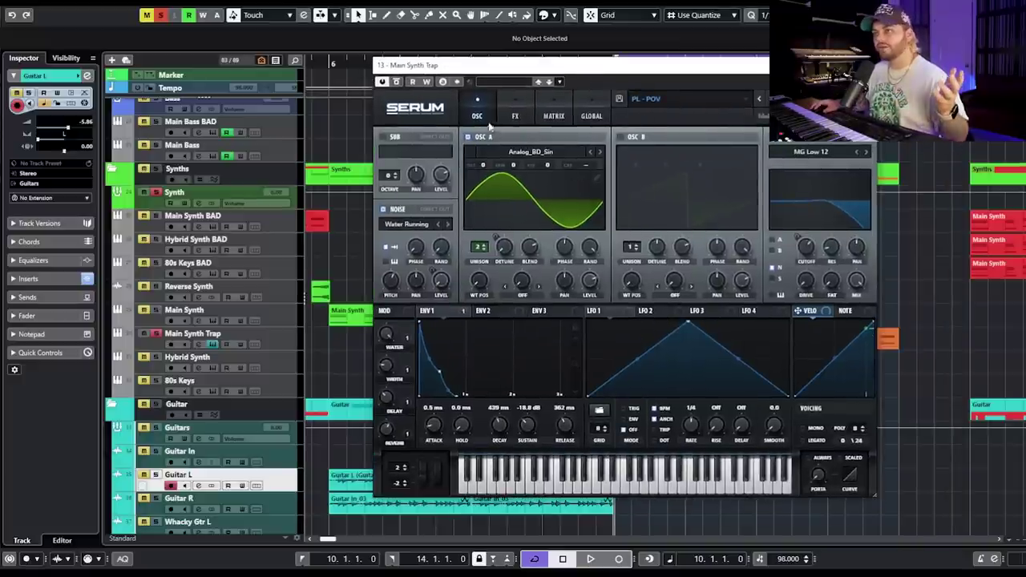
{"action": "left_click", "coordinate": [515, 115]}
{"action": "mouse_move", "coordinate": [872, 176]}
{"action": "left_mouse_down"}
{"action": "mouse_move", "coordinate": [874, 238]}
{"action": "mouse_move", "coordinate": [875, 176]}
{"action": "left_mouse_up"}
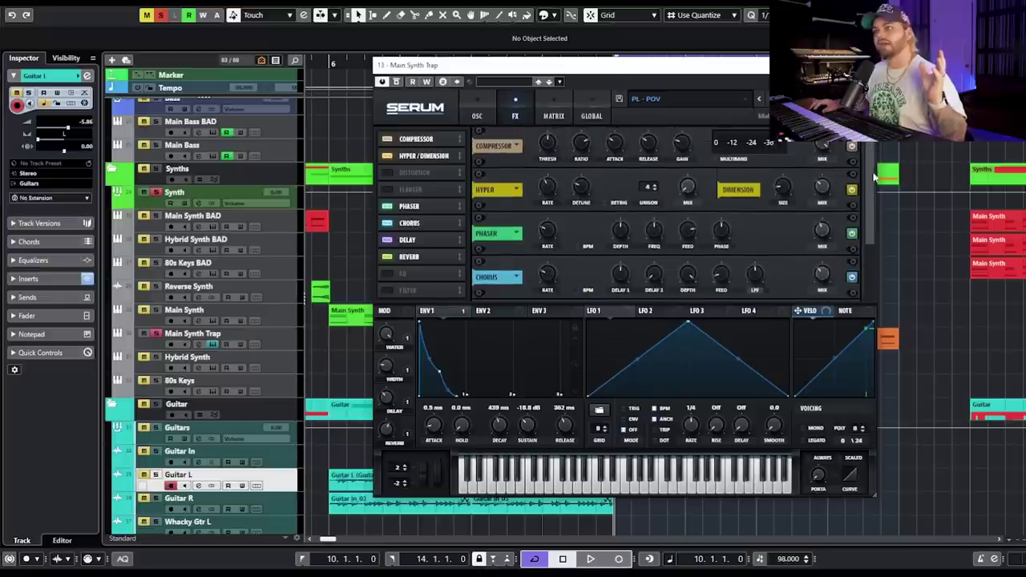
{"action": "left_click", "coordinate": [689, 99]}
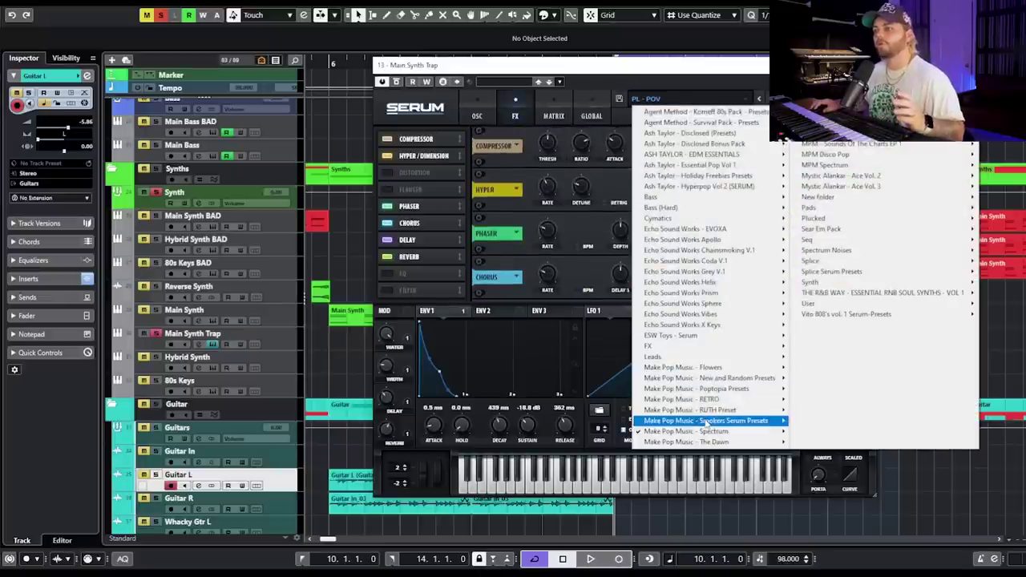
{"action": "mouse_move", "coordinate": [710, 432]}
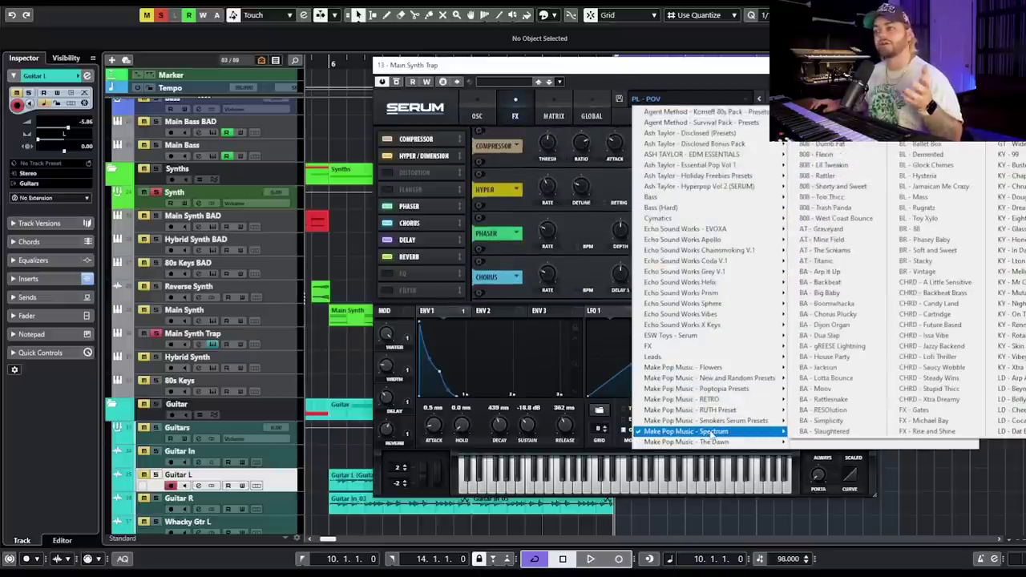
{"action": "key", "text": "Escape"}
{"action": "key", "text": "Escape"}
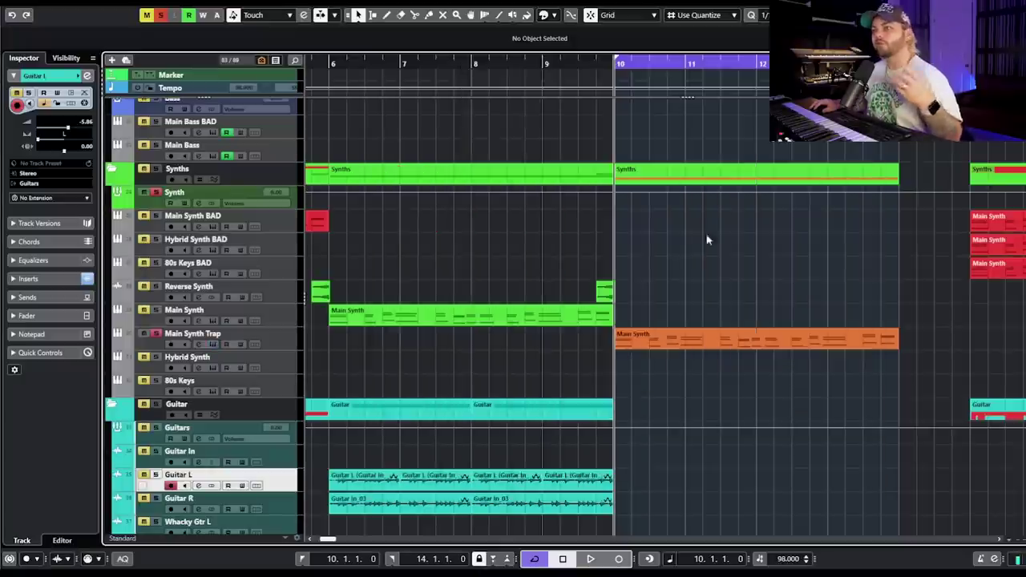
Deactivate all solos, select the Kick through Clap Loop parts, and play from bar 10
{"action": "left_click", "coordinate": [158, 17]}
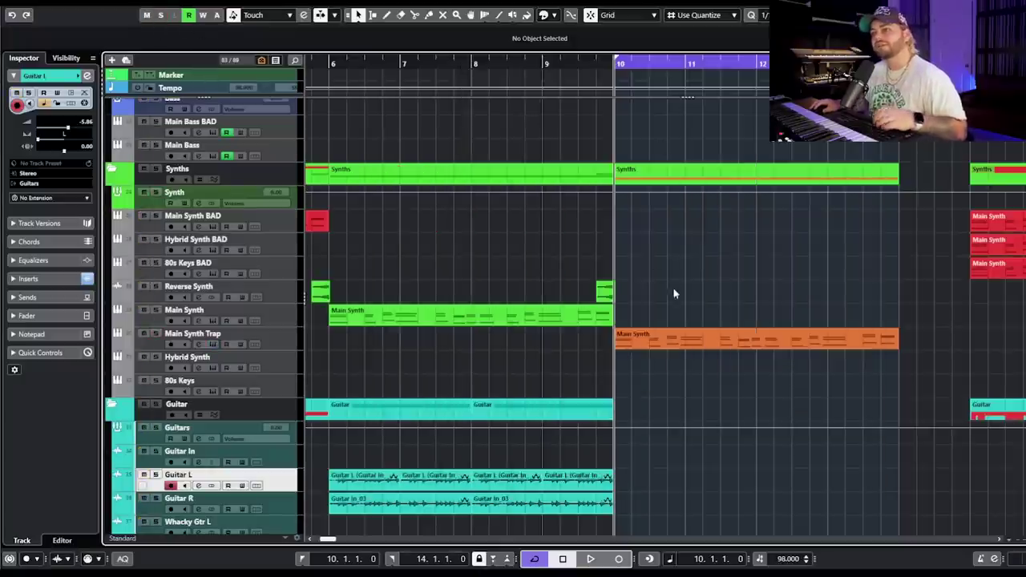
{"action": "scroll", "coordinate": [673, 291], "scroll_direction": "up", "scroll_amount": 10}
{"action": "left_click_drag", "start_coordinate": [607, 355], "coordinate": [337, 149]}
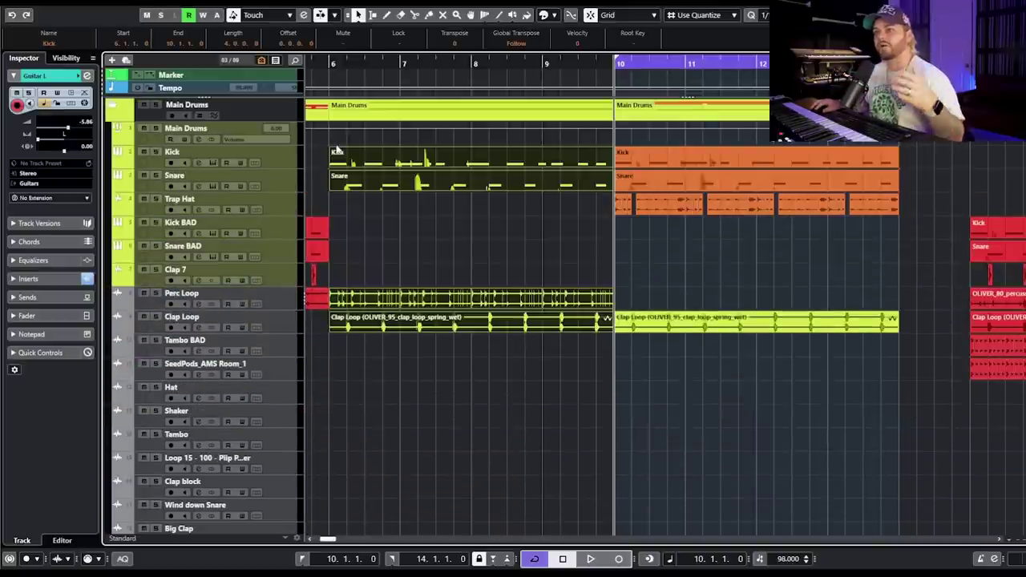
{"action": "scroll", "coordinate": [576, 289], "scroll_direction": "down", "scroll_amount": 15}
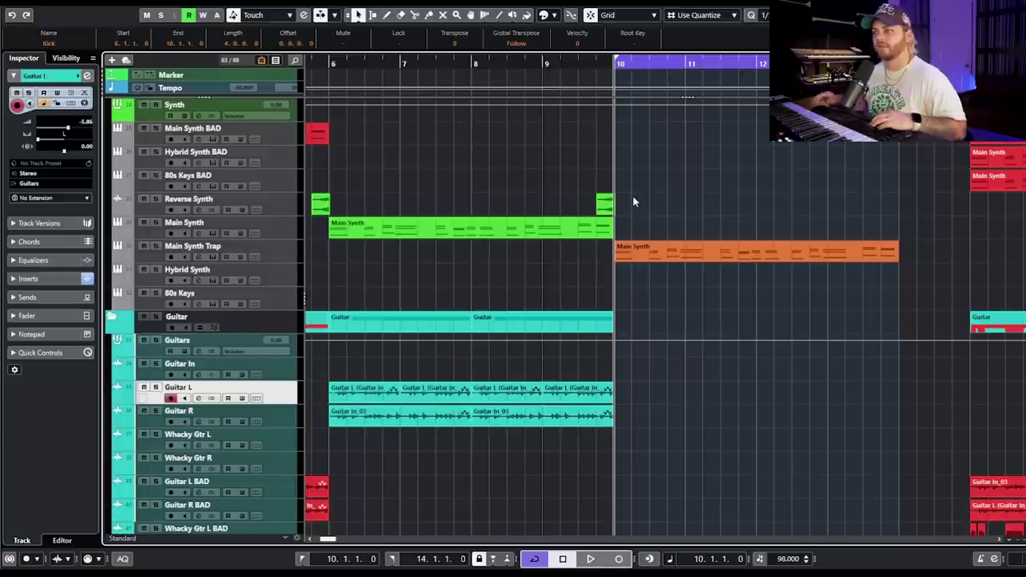
{"action": "key", "text": "space"}
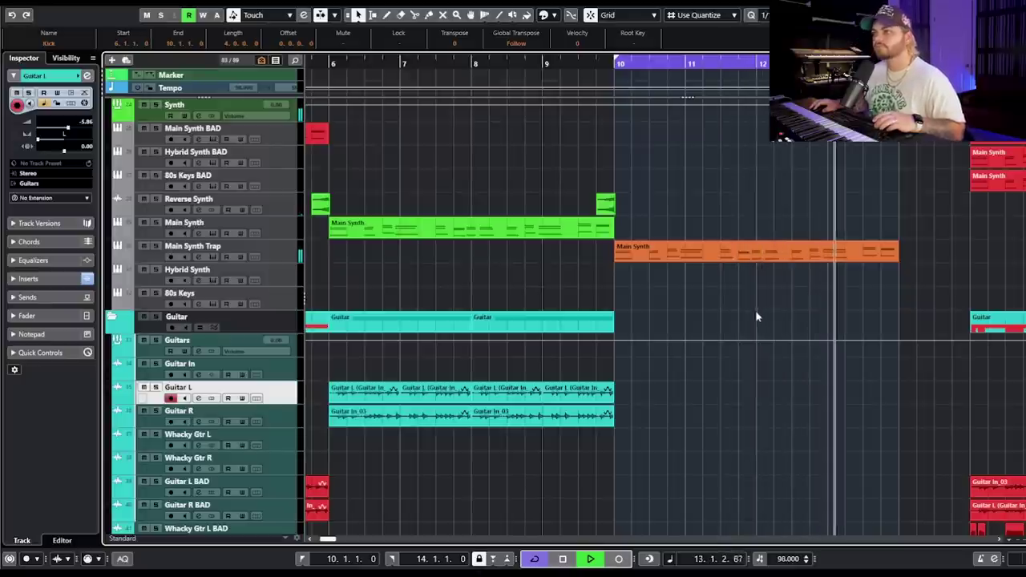
{"action": "key", "text": "space"}
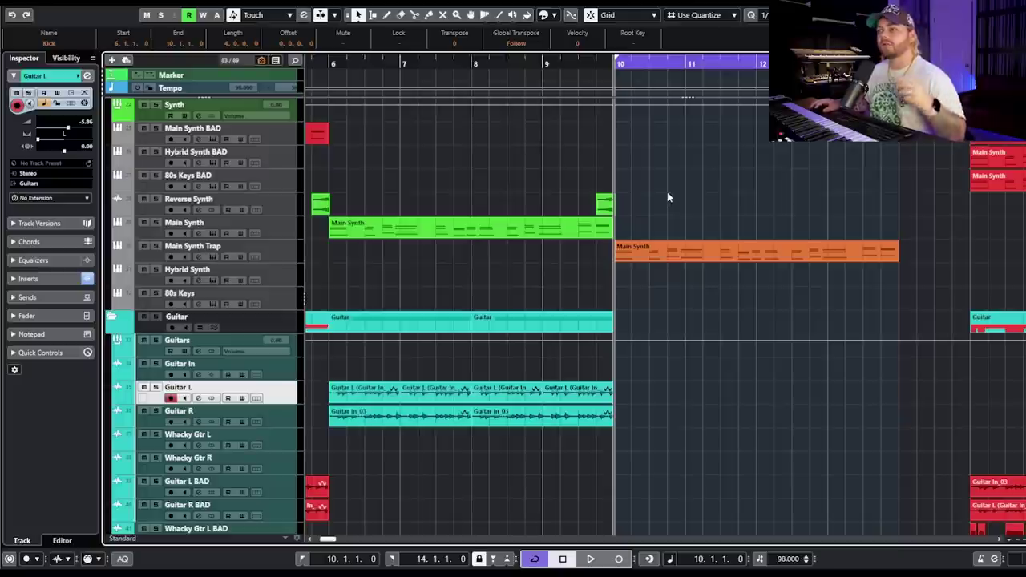
{"action": "left_click_drag", "start_coordinate": [548, 254], "coordinate": [413, 248]}
{"action": "left_click_drag", "start_coordinate": [404, 187], "coordinate": [449, 226]}
{"action": "key", "text": "shift+m"}
{"action": "scroll", "coordinate": [546, 95], "scroll_direction": "left", "scroll_amount": 3}
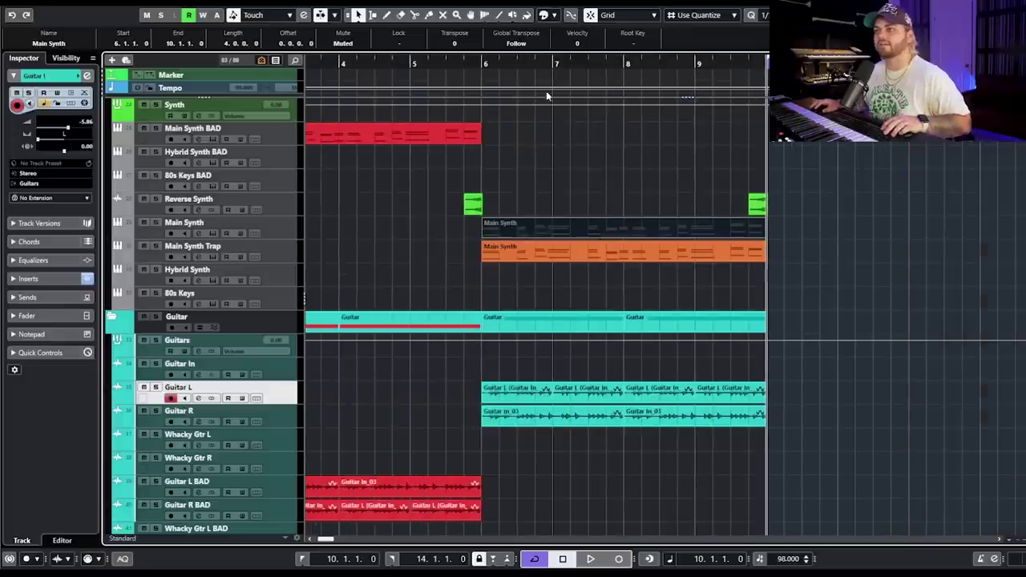
{"action": "left_click", "coordinate": [484, 64]}
{"action": "scroll", "coordinate": [642, 248], "scroll_direction": "up", "scroll_amount": 15}
{"action": "scroll", "coordinate": [641, 257], "scroll_direction": "down", "scroll_amount": 4}
{"action": "scroll", "coordinate": [633, 272], "scroll_direction": "down", "scroll_amount": 5}
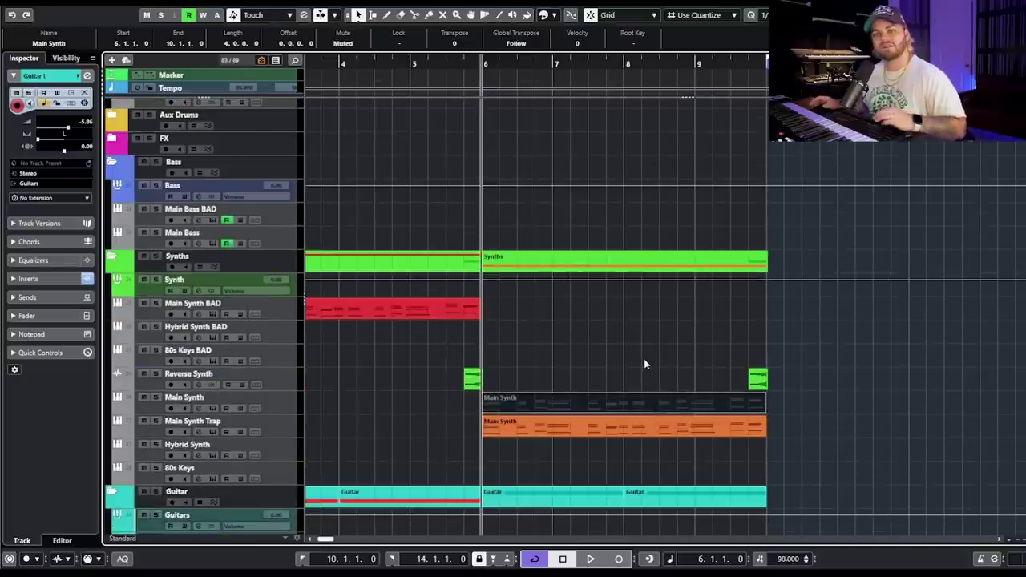
{"action": "key", "text": "space"}
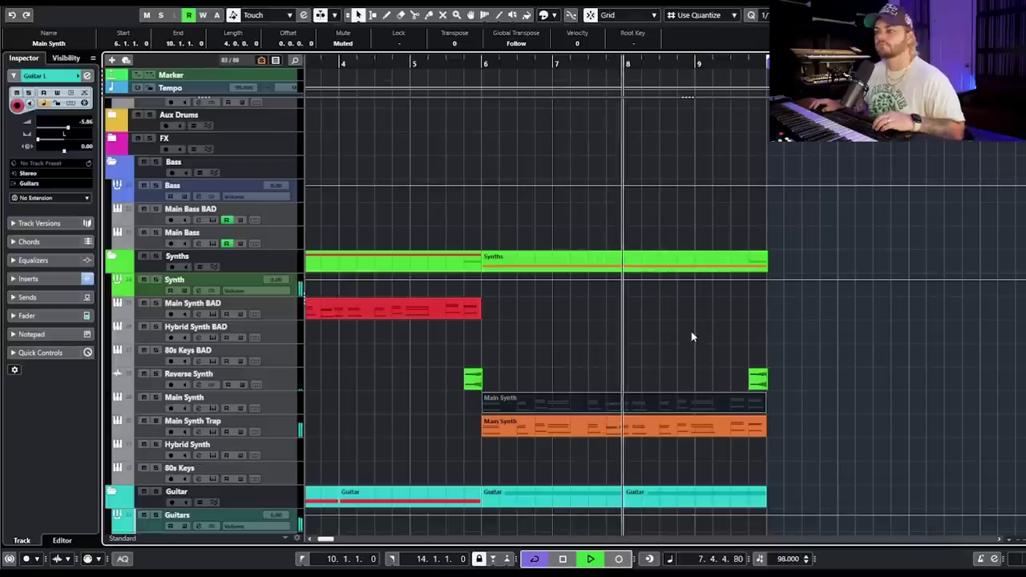
{"action": "key", "text": "space"}
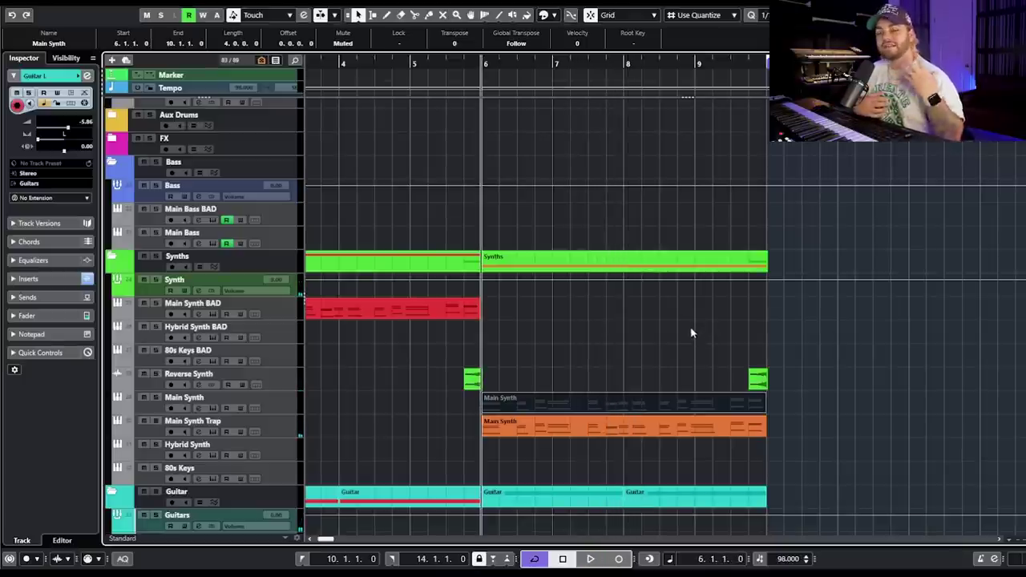
{"action": "scroll", "coordinate": [679, 342], "scroll_direction": "down", "scroll_amount": 4}
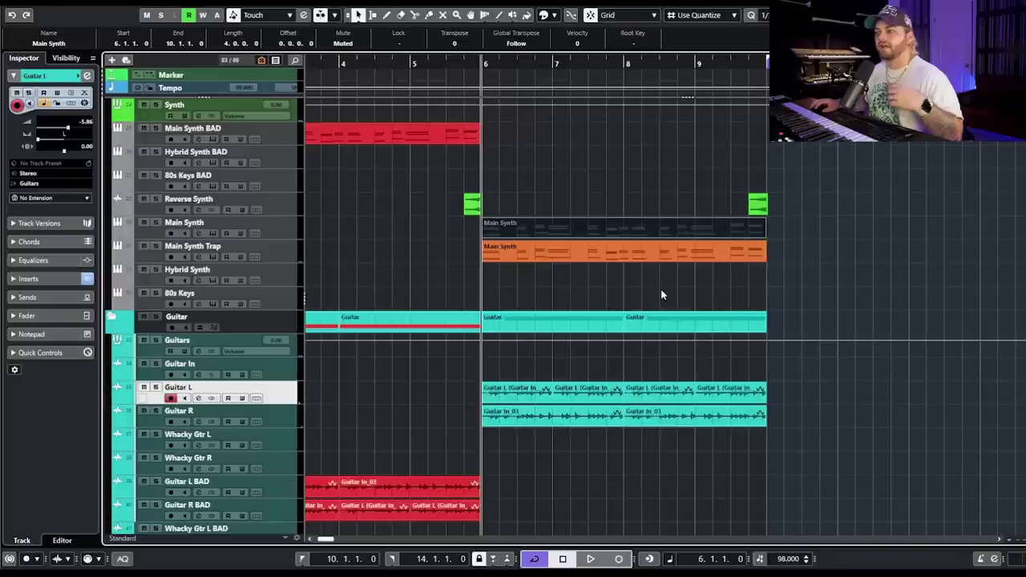
{"action": "left_click_drag", "start_coordinate": [385, 438], "coordinate": [952, 384]}
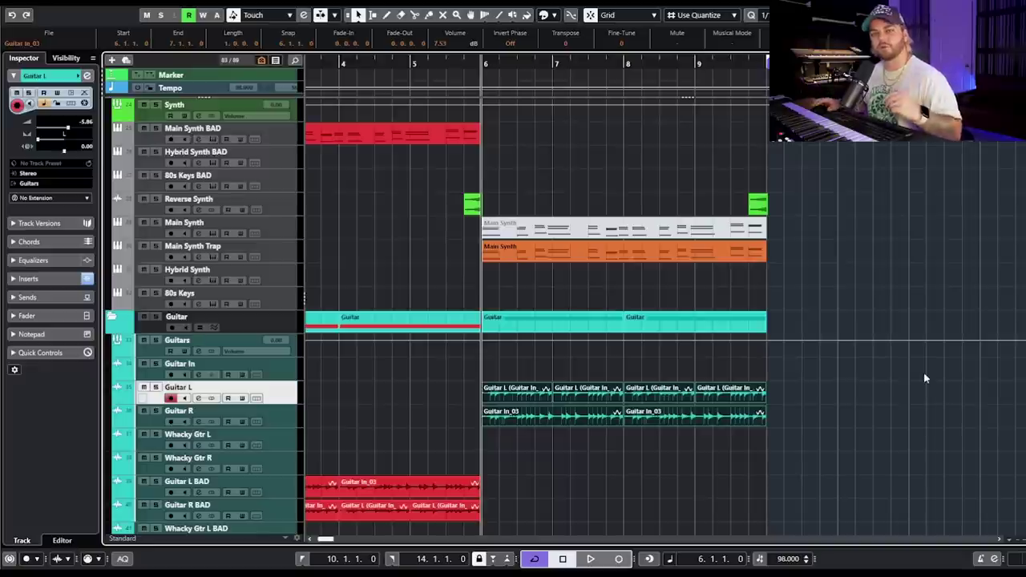
{"action": "left_click", "coordinate": [799, 266]}
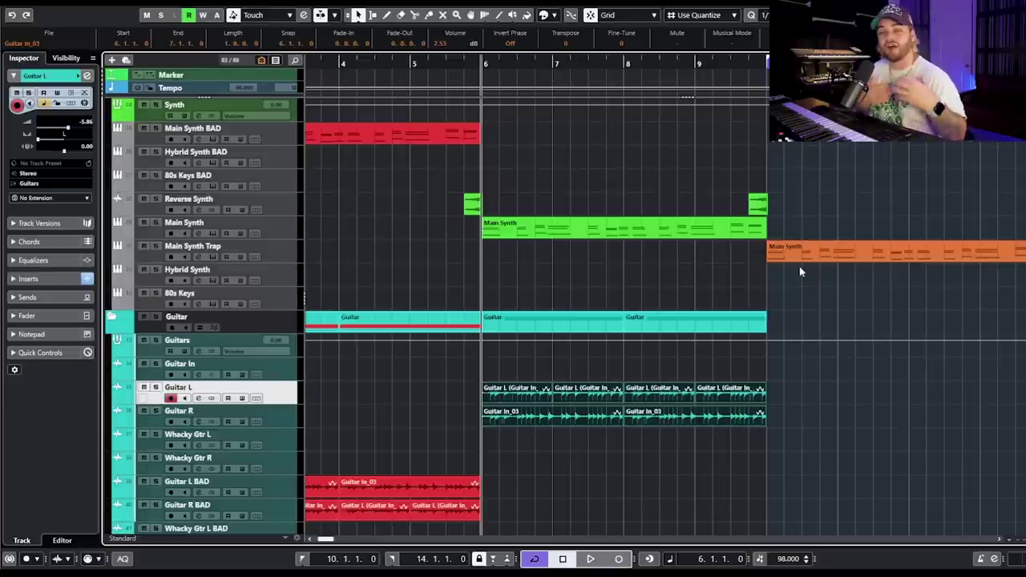
{"action": "left_click", "coordinate": [833, 298]}
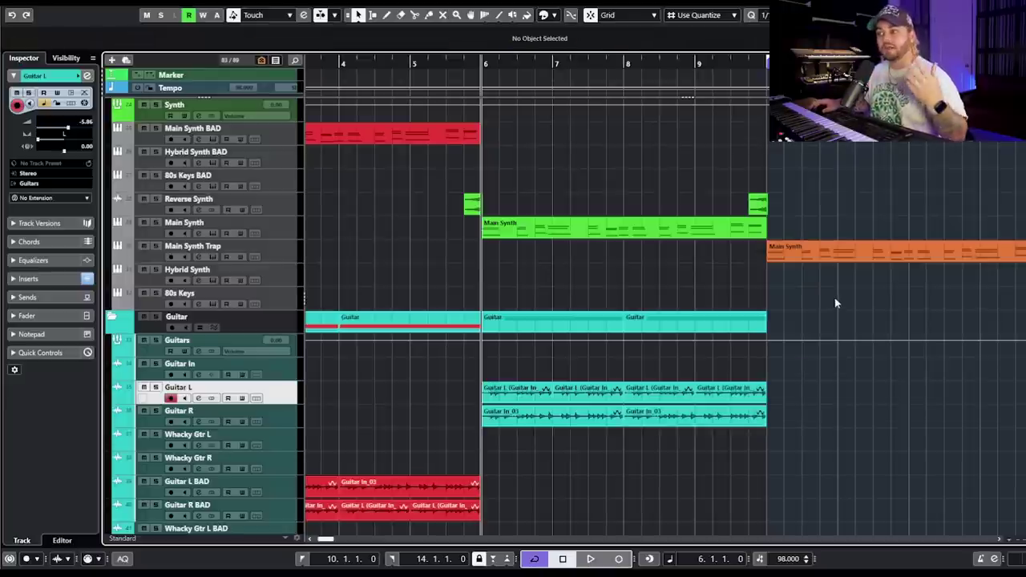
{"action": "scroll", "coordinate": [833, 281], "scroll_direction": "up", "scroll_amount": 3}
{"action": "key", "text": "g"}
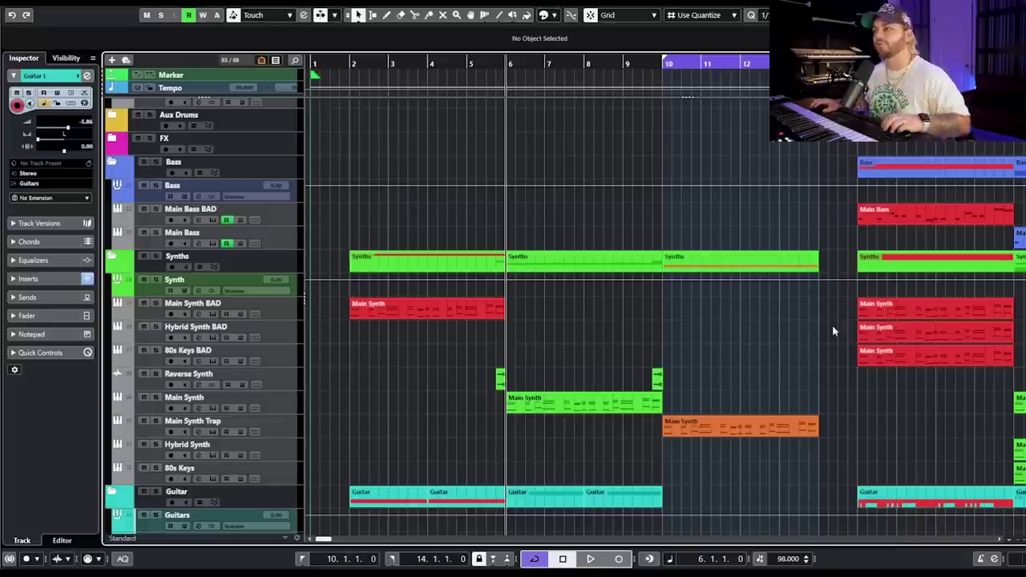
Move the loop range to start at bar 15 and look over the red BAD drum parts
{"action": "scroll", "coordinate": [833, 324], "scroll_direction": "right", "scroll_amount": 6}
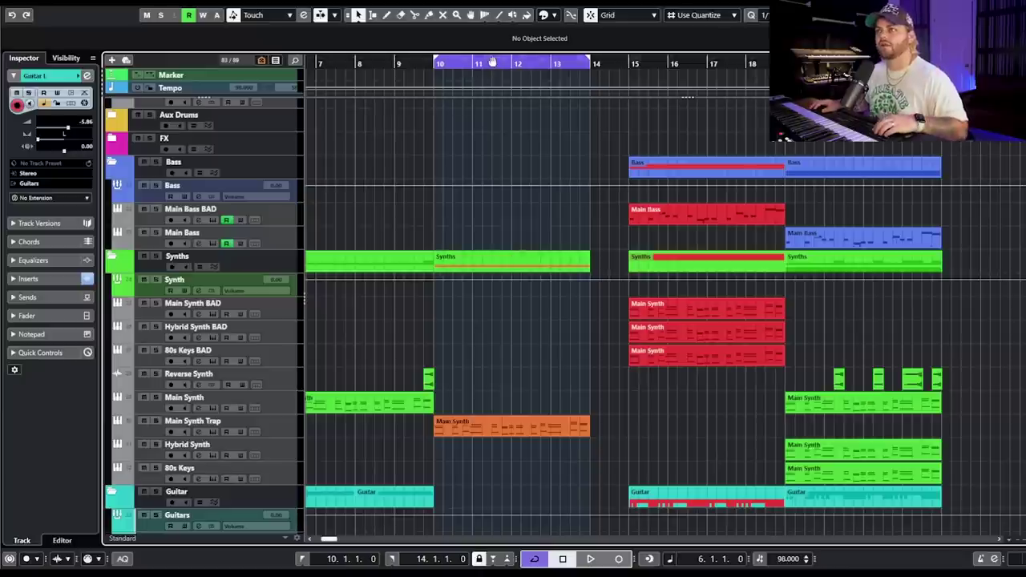
{"action": "left_click_drag", "start_coordinate": [492, 64], "coordinate": [689, 63]}
{"action": "scroll", "coordinate": [735, 130], "scroll_direction": "up", "scroll_amount": 10}
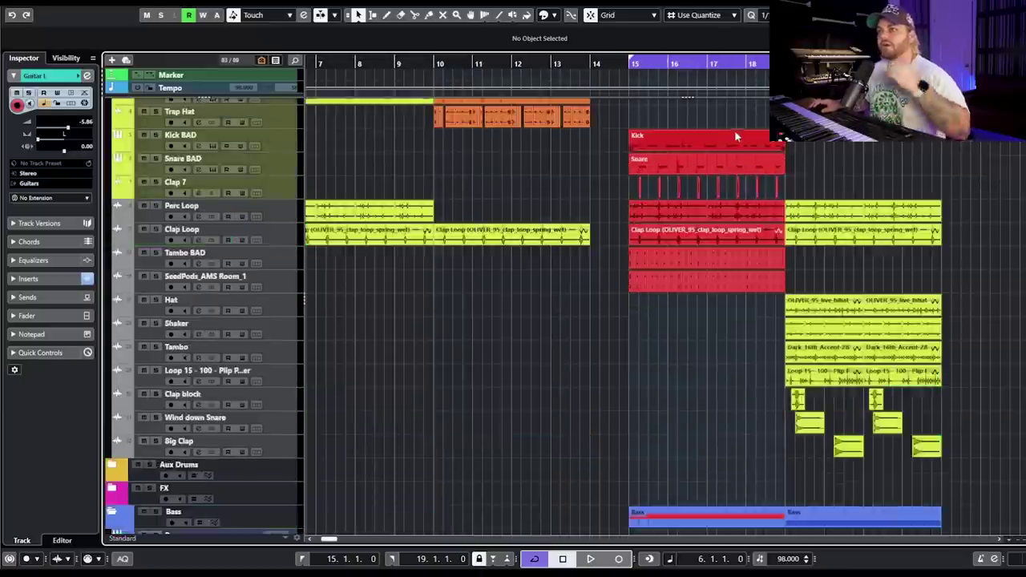
{"action": "left_click_drag", "start_coordinate": [618, 200], "coordinate": [786, 409]}
{"action": "left_click", "coordinate": [720, 417]}
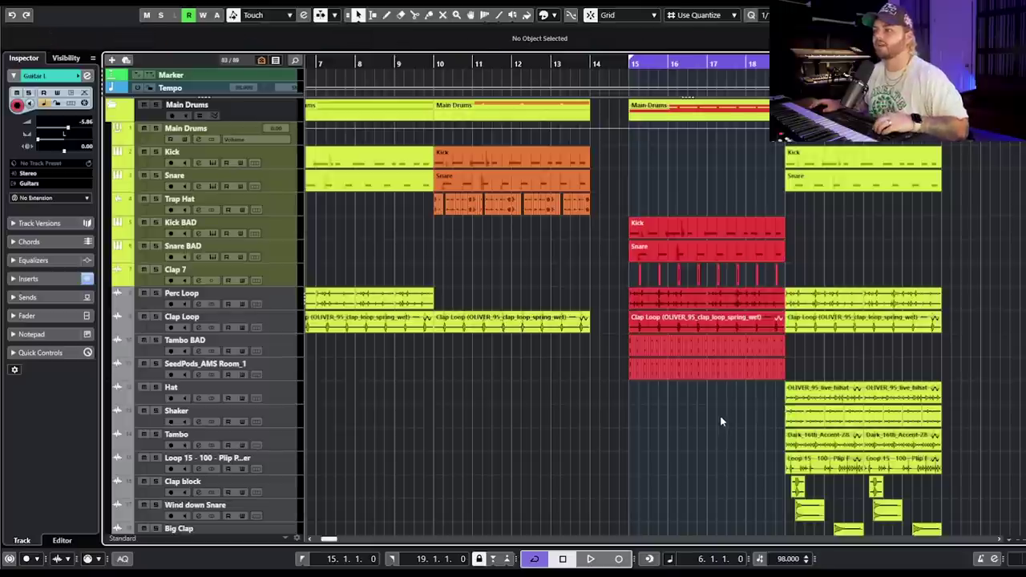
Solo the Main Drums folder and check its red BAD Kick and drum parts
{"action": "left_click", "coordinate": [156, 105]}
{"action": "left_click", "coordinate": [674, 227]}
{"action": "scroll", "coordinate": [674, 227], "scroll_direction": "up", "scroll_amount": 2}
{"action": "left_click_drag", "start_coordinate": [658, 186], "coordinate": [864, 279]}
{"action": "left_click", "coordinate": [569, 380]}
{"action": "scroll", "coordinate": [568, 380], "scroll_direction": "up", "scroll_amount": 1}
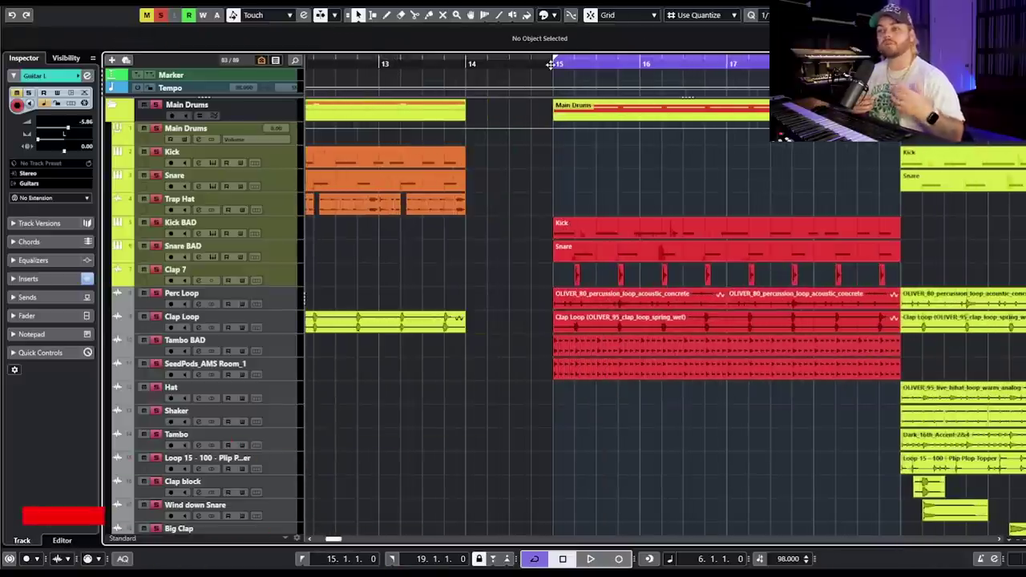
Play the bad drum section from bar 15, stop, then unsolo Main Drums
{"action": "left_click", "coordinate": [552, 64]}
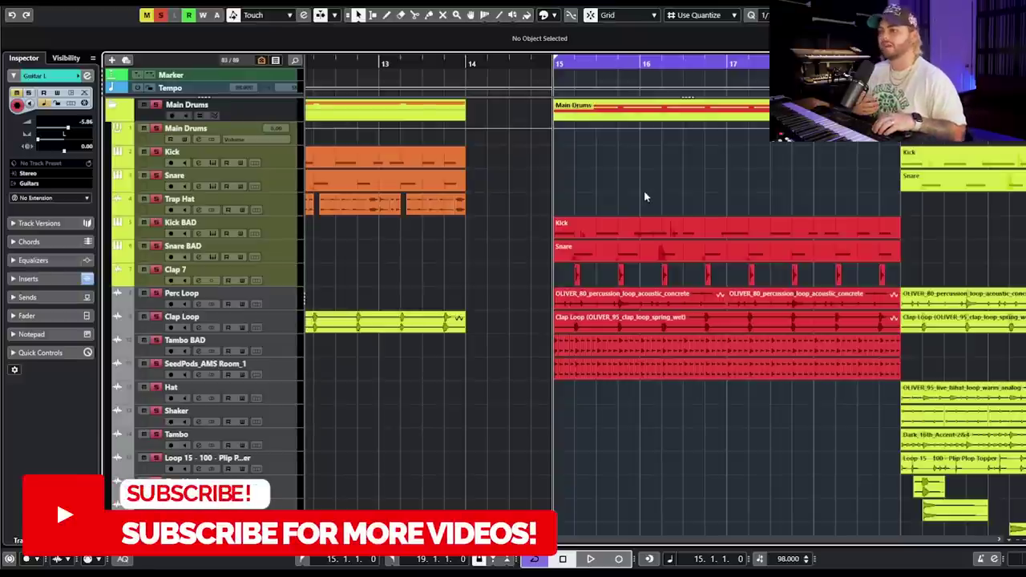
{"action": "key", "text": "space"}
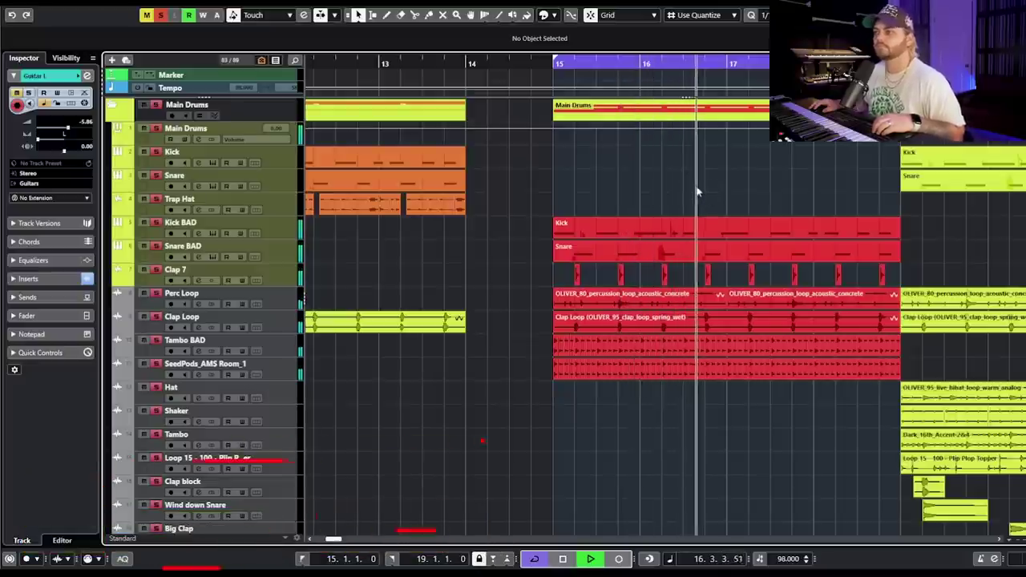
{"action": "key", "text": "space"}
{"action": "left_click", "coordinate": [157, 111]}
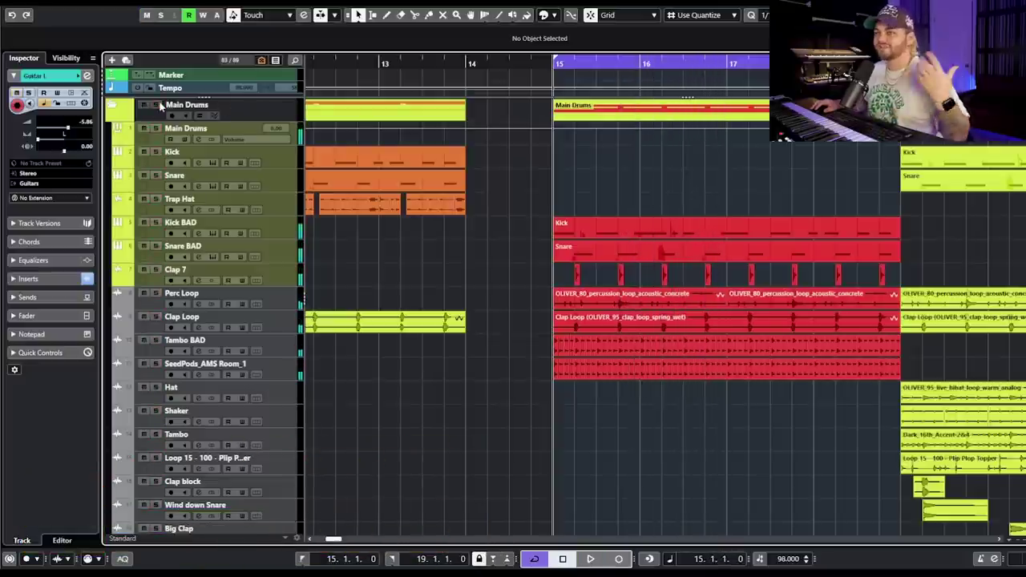
{"action": "scroll", "coordinate": [678, 229], "scroll_direction": "down", "scroll_amount": 5}
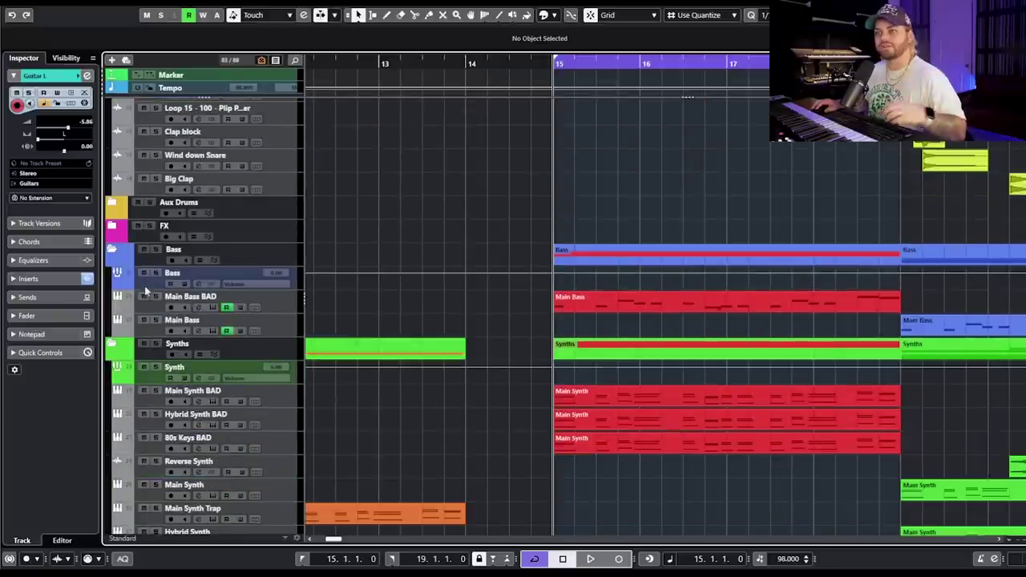
Solo Main Bass BAD and check its HALion Sonic SE Precision Roundwound program, then close it
{"action": "left_click", "coordinate": [156, 296]}
{"action": "left_click", "coordinate": [211, 308]}
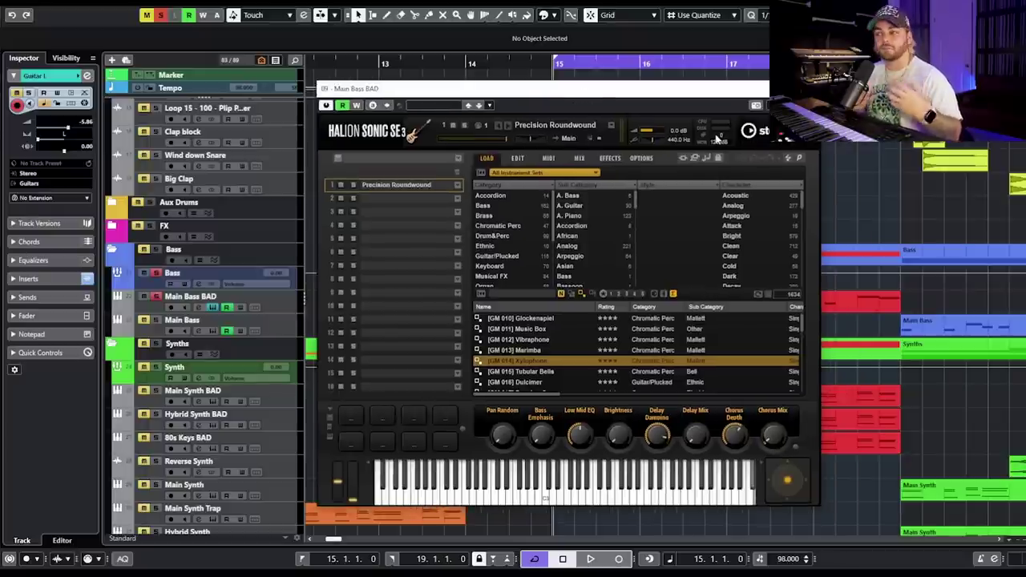
{"action": "left_click", "coordinate": [537, 124]}
{"action": "key", "text": "Escape"}
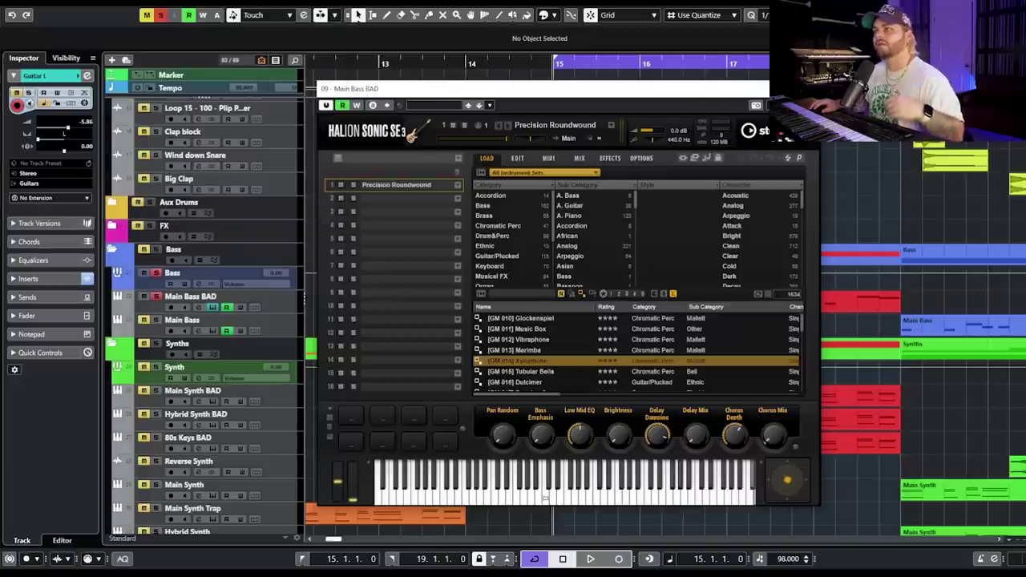
{"action": "key", "text": "Escape"}
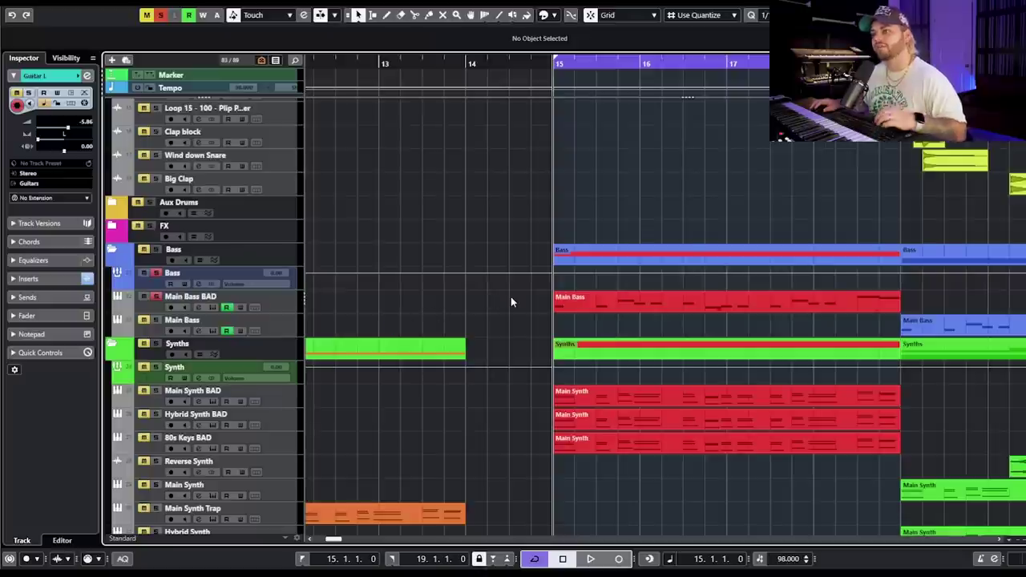
{"action": "key", "text": "space"}
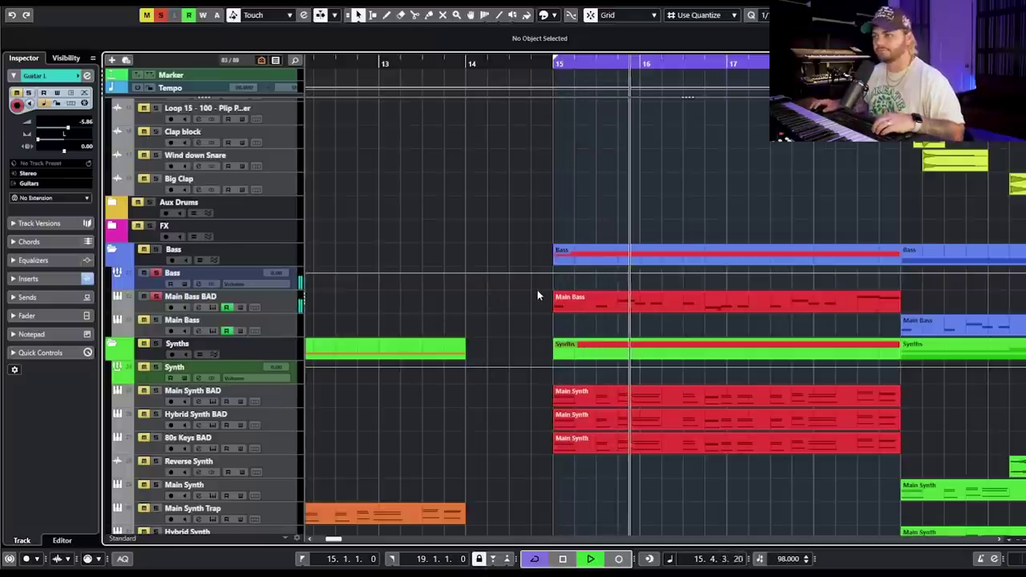
{"action": "key", "text": "space"}
{"action": "scroll", "coordinate": [325, 214], "scroll_direction": "up", "scroll_amount": 5}
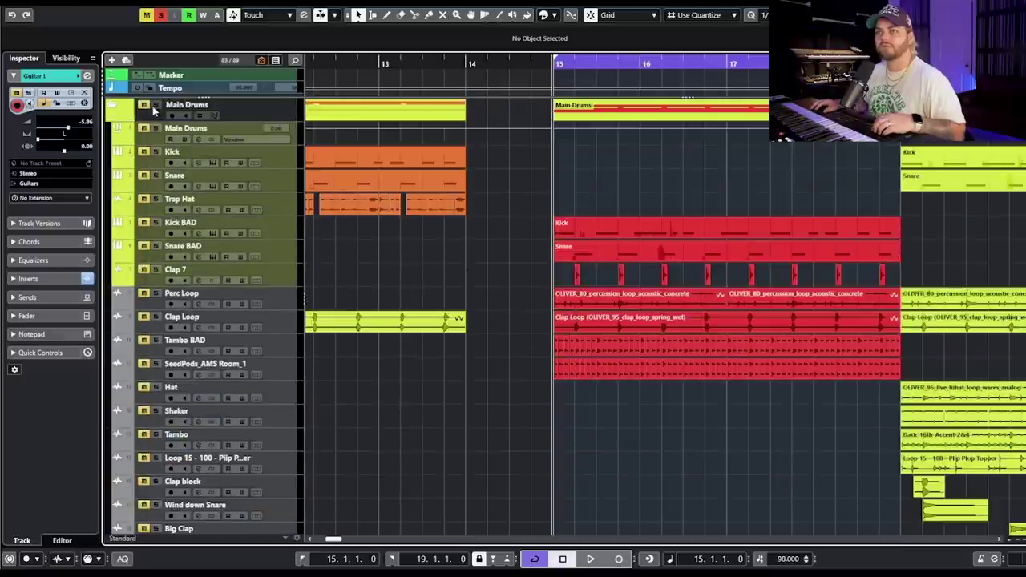
{"action": "key", "text": "space"}
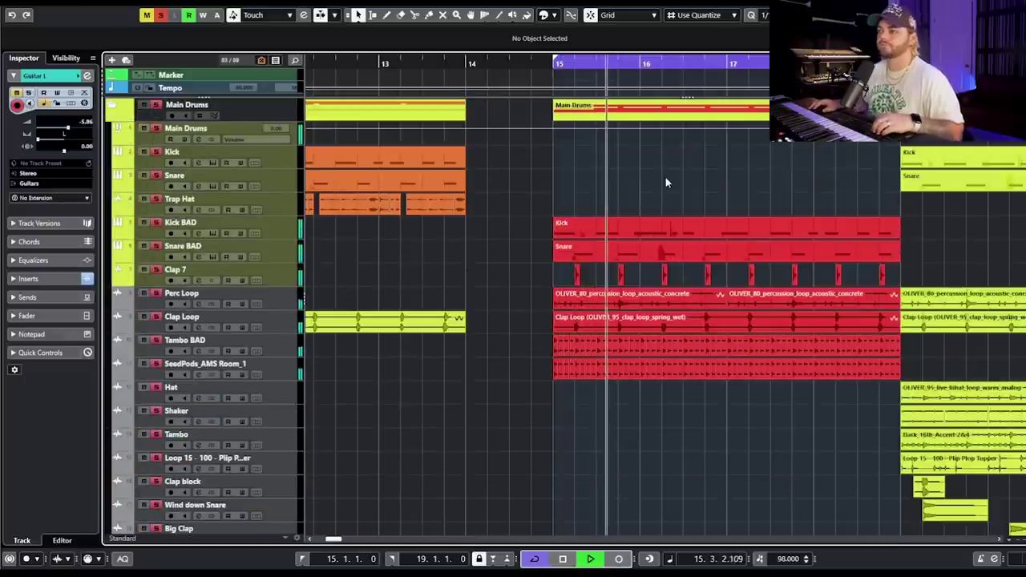
{"action": "scroll", "coordinate": [666, 181], "scroll_direction": "down", "scroll_amount": 3}
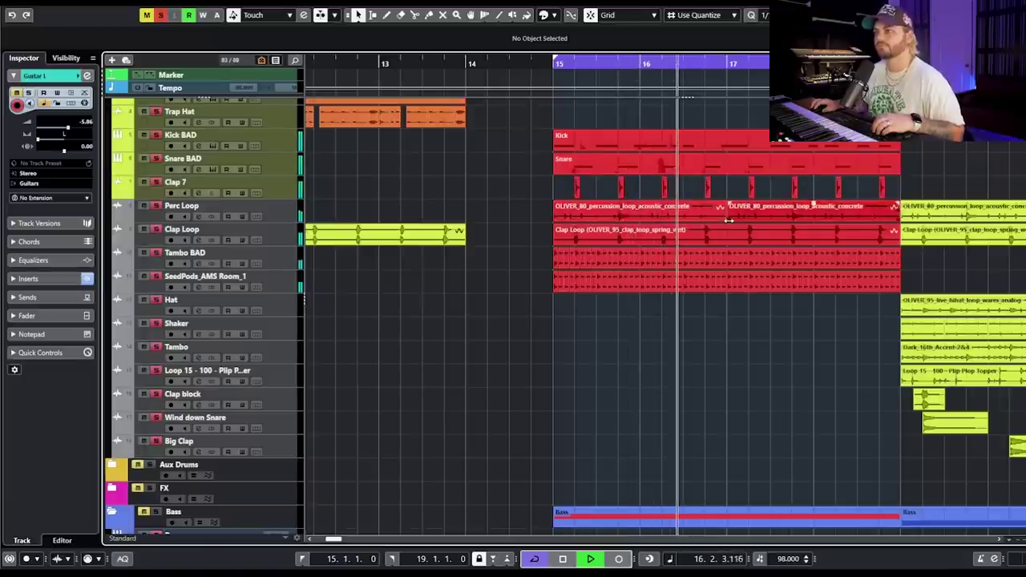
{"action": "key", "text": "space"}
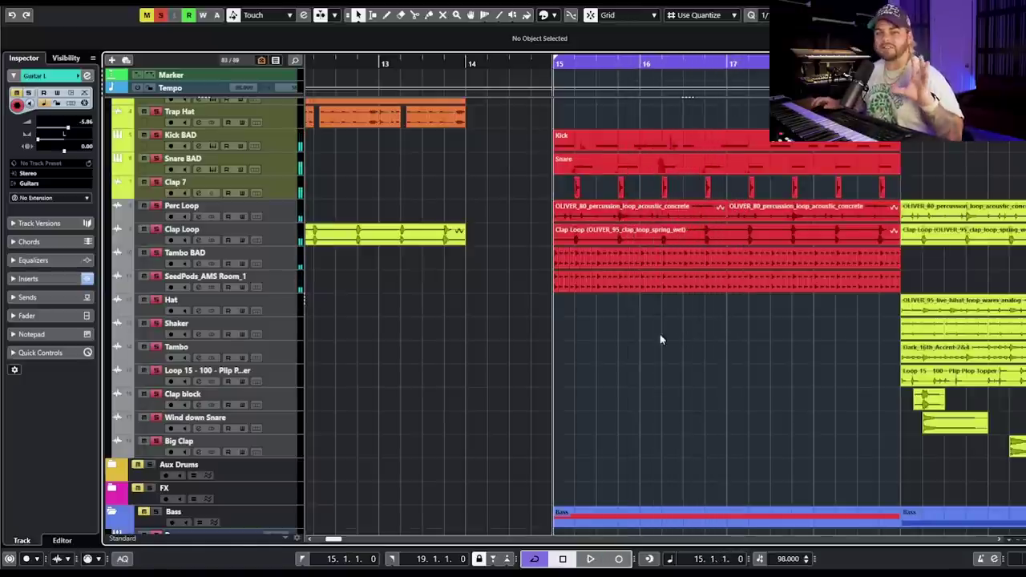
{"action": "scroll", "coordinate": [661, 340], "scroll_direction": "down", "scroll_amount": 6}
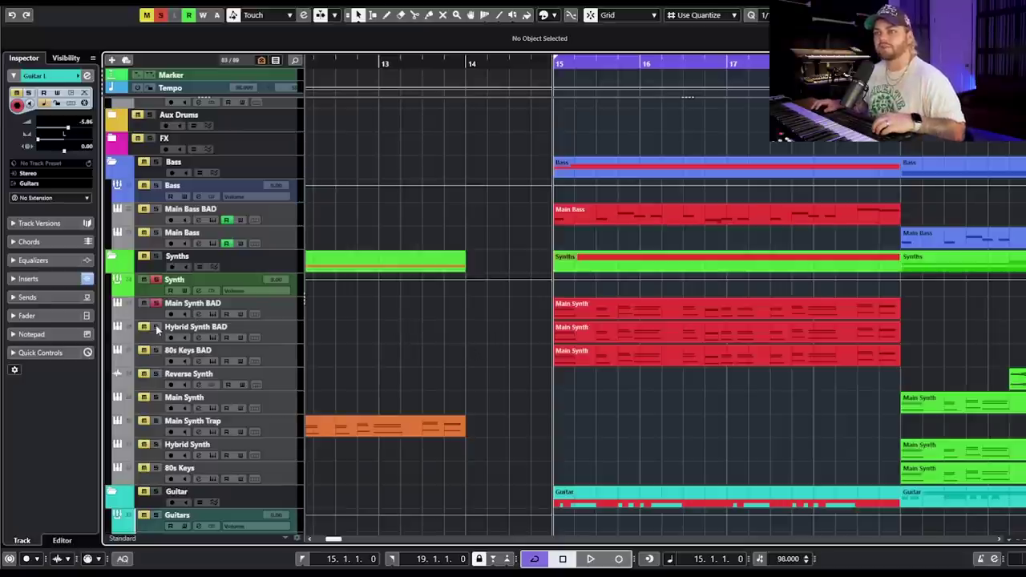
Solo Hybrid Synth BAD, play and stop its part, then solo 80s Keys BAD
{"action": "left_click", "coordinate": [212, 336]}
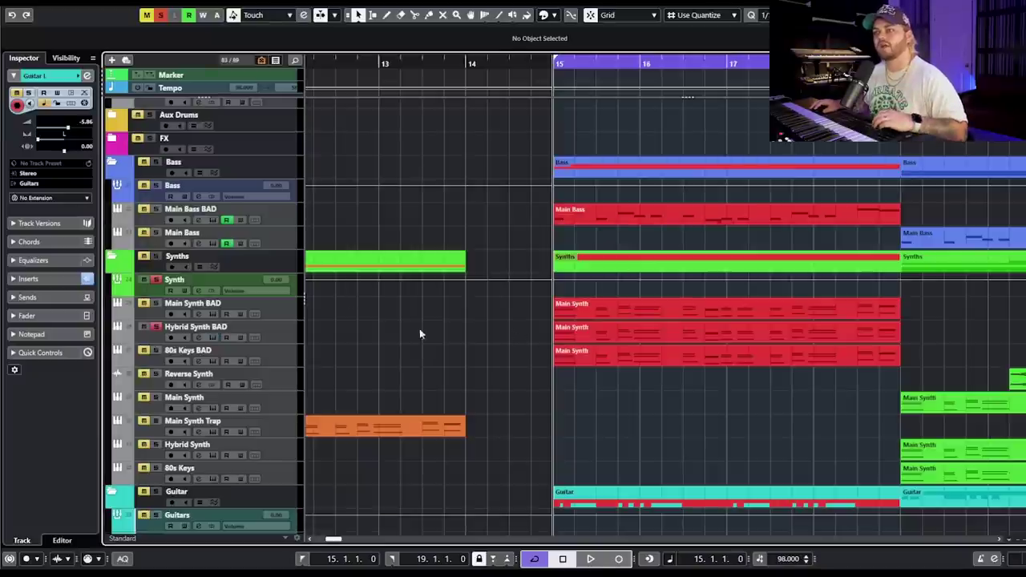
{"action": "key", "text": "space"}
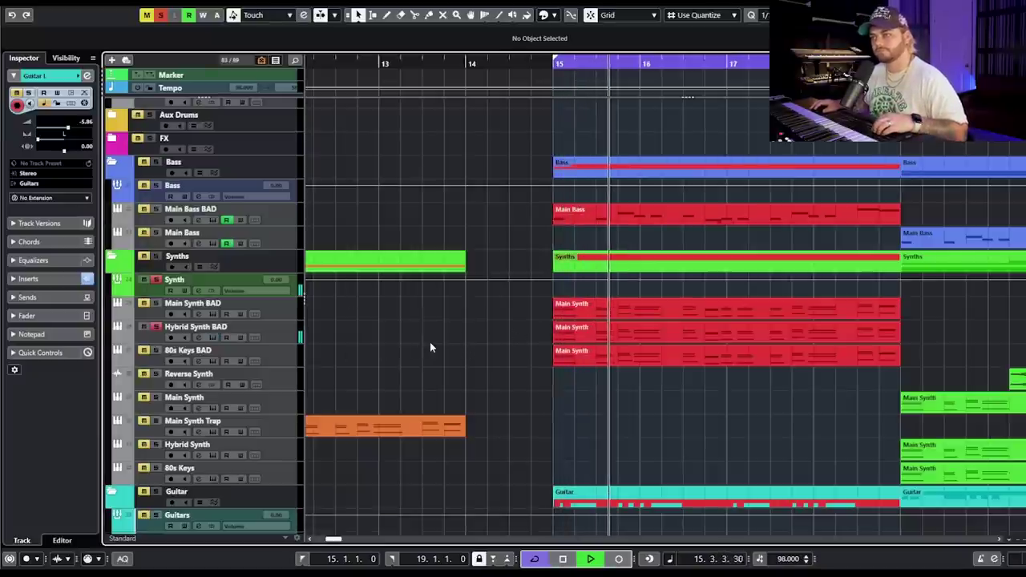
{"action": "key", "text": "space"}
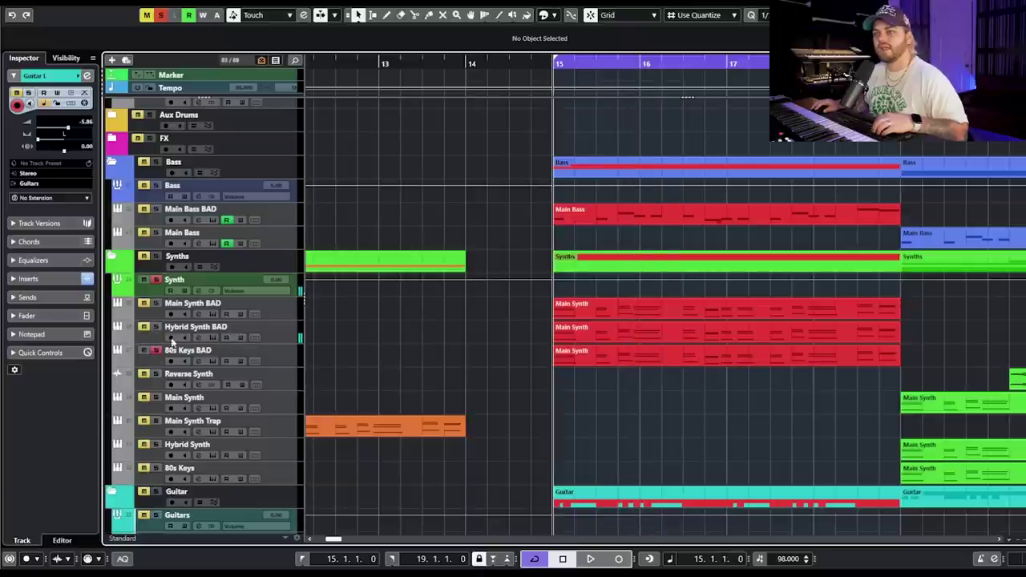
{"action": "left_click", "coordinate": [282, 360]}
{"action": "key", "text": "Return"}
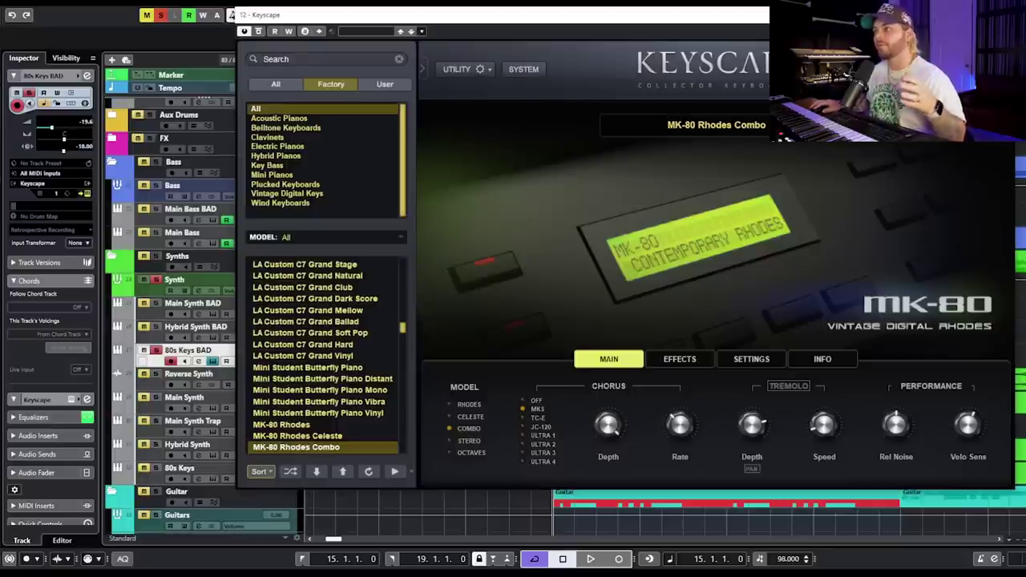
{"action": "key", "text": "Escape"}
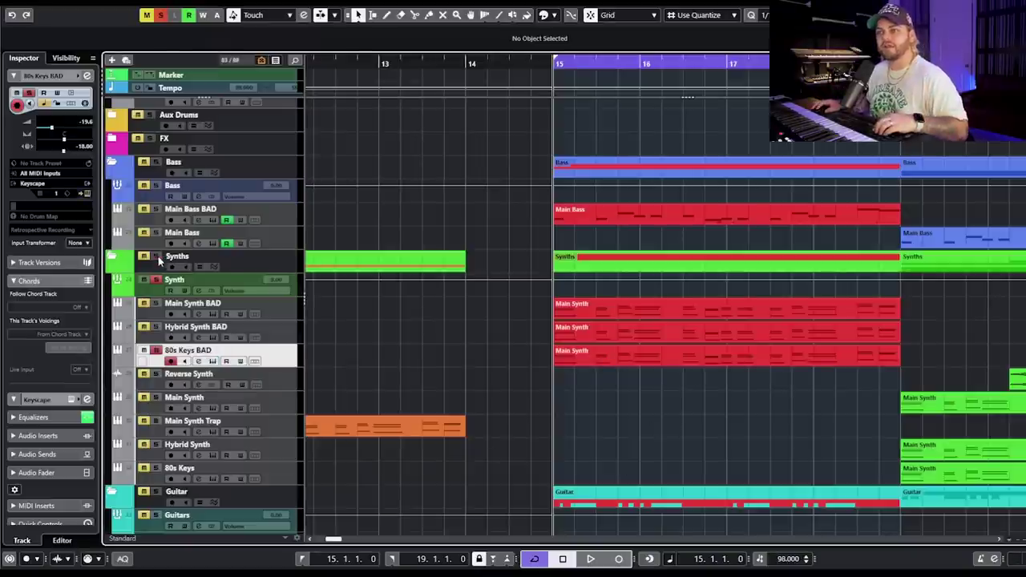
Play and stop the 80s Keys BAD part, then deactivate all solos
{"action": "key", "text": "space"}
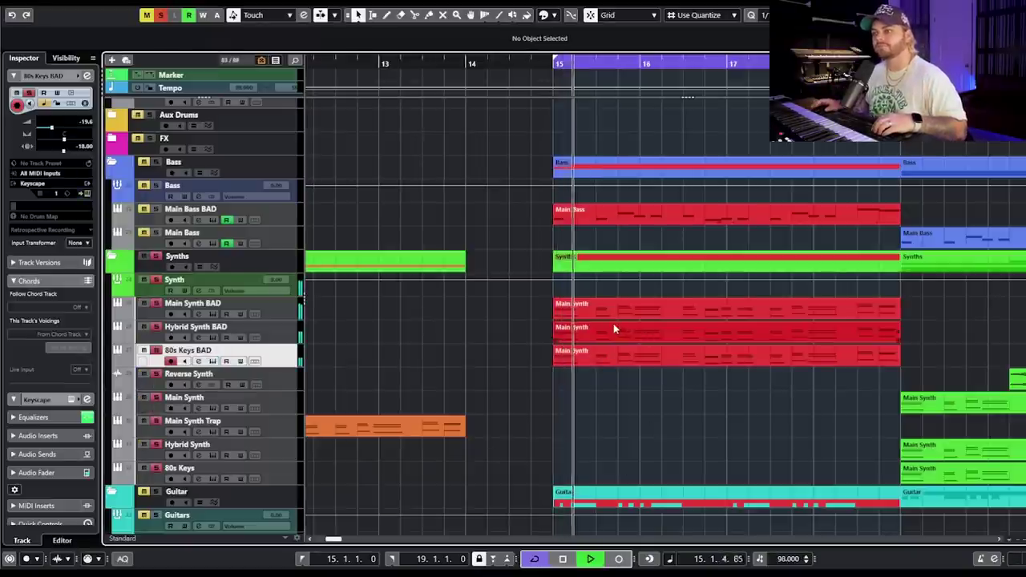
{"action": "scroll", "coordinate": [737, 333], "scroll_direction": "down", "scroll_amount": 3}
{"action": "scroll", "coordinate": [738, 329], "scroll_direction": "up", "scroll_amount": 5}
{"action": "scroll", "coordinate": [737, 329], "scroll_direction": "down", "scroll_amount": 4}
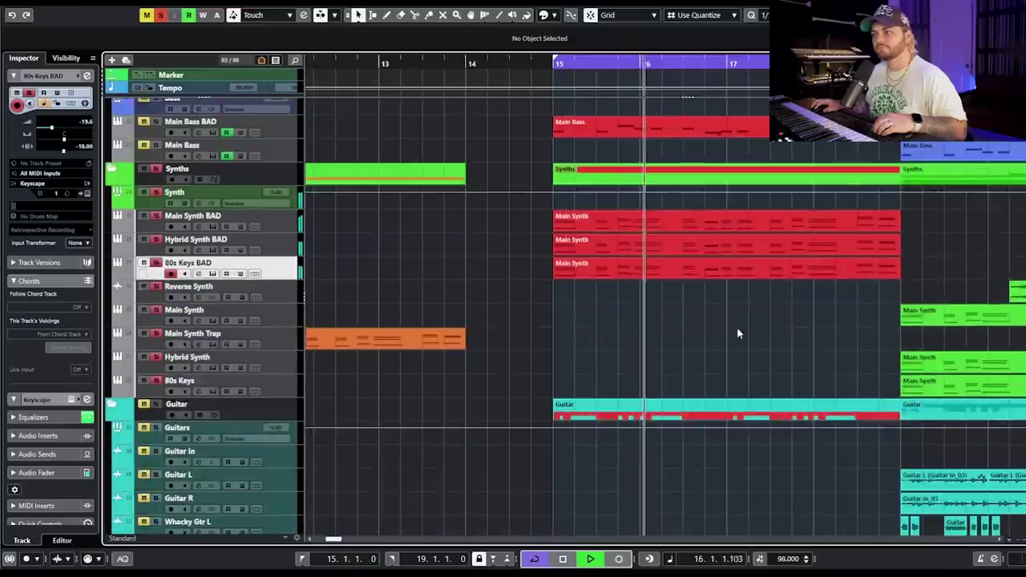
{"action": "scroll", "coordinate": [738, 332], "scroll_direction": "up", "scroll_amount": 2}
{"action": "key", "text": "space"}
{"action": "left_click", "coordinate": [160, 15]}
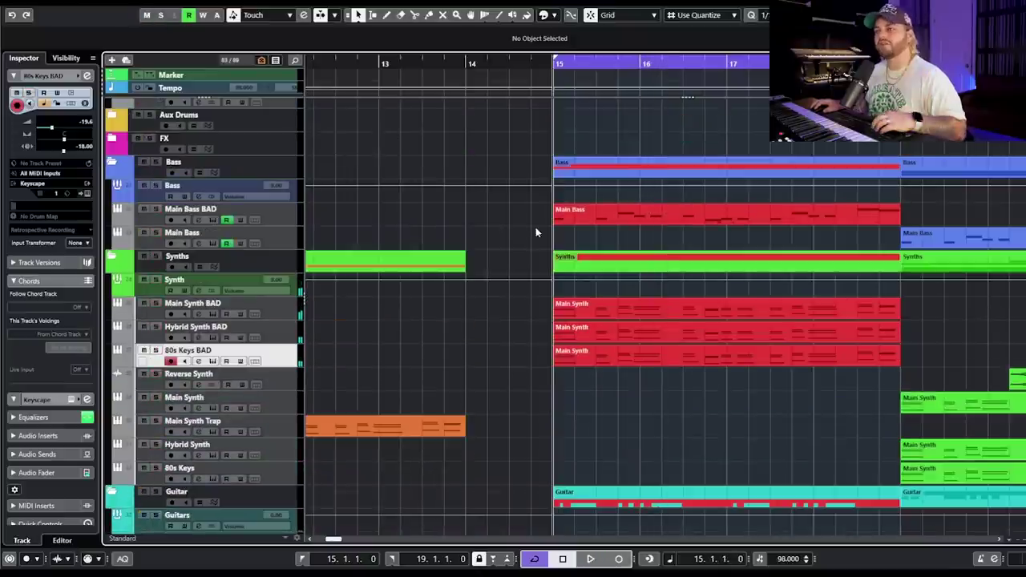
Check the red bad guitar events and play the full mix from bar 15
{"action": "scroll", "coordinate": [529, 233], "scroll_direction": "up", "scroll_amount": 3}
{"action": "scroll", "coordinate": [535, 202], "scroll_direction": "down", "scroll_amount": 10}
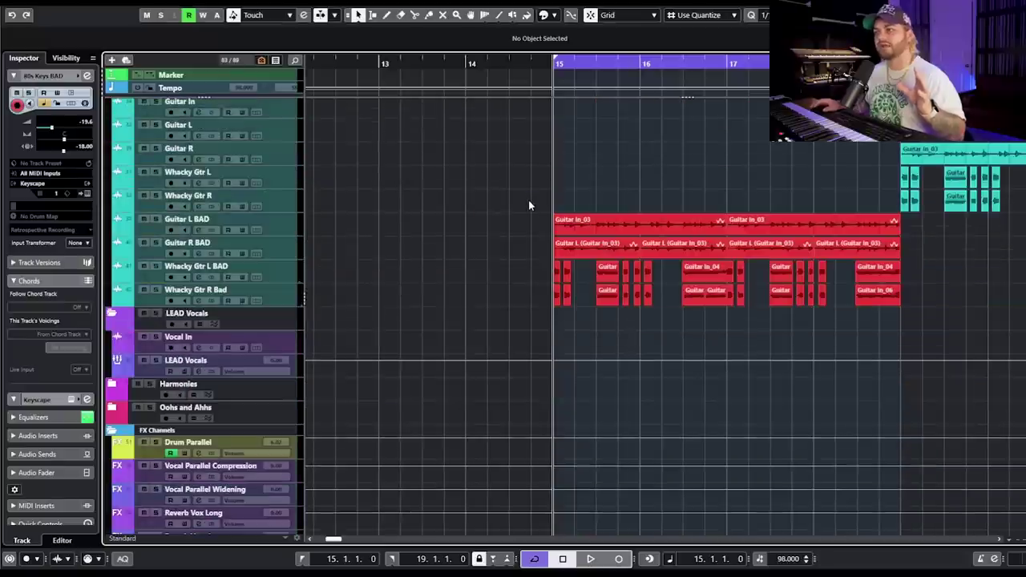
{"action": "left_click_drag", "start_coordinate": [487, 235], "coordinate": [745, 298]}
{"action": "left_click", "coordinate": [600, 321]}
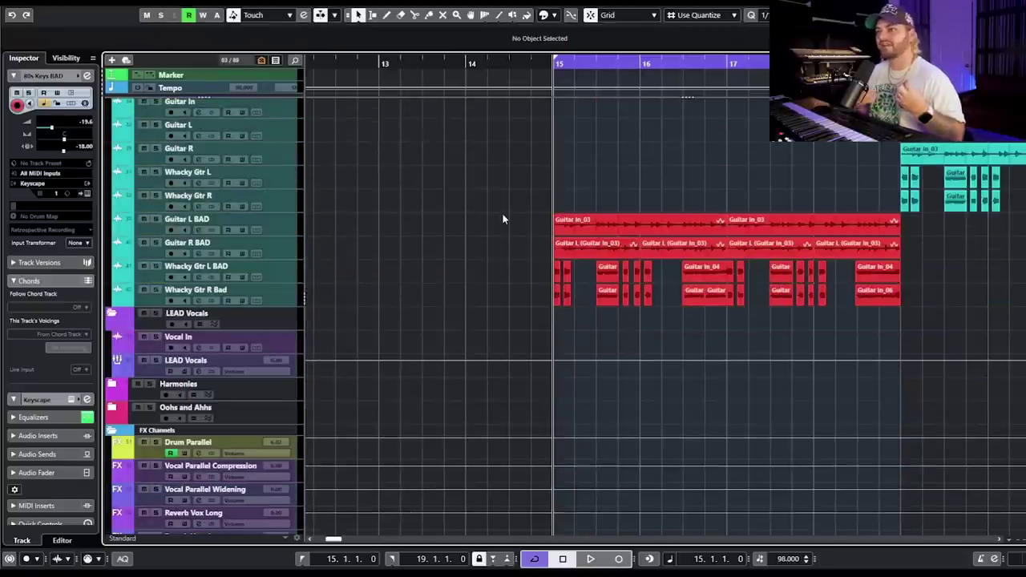
{"action": "key", "text": "space"}
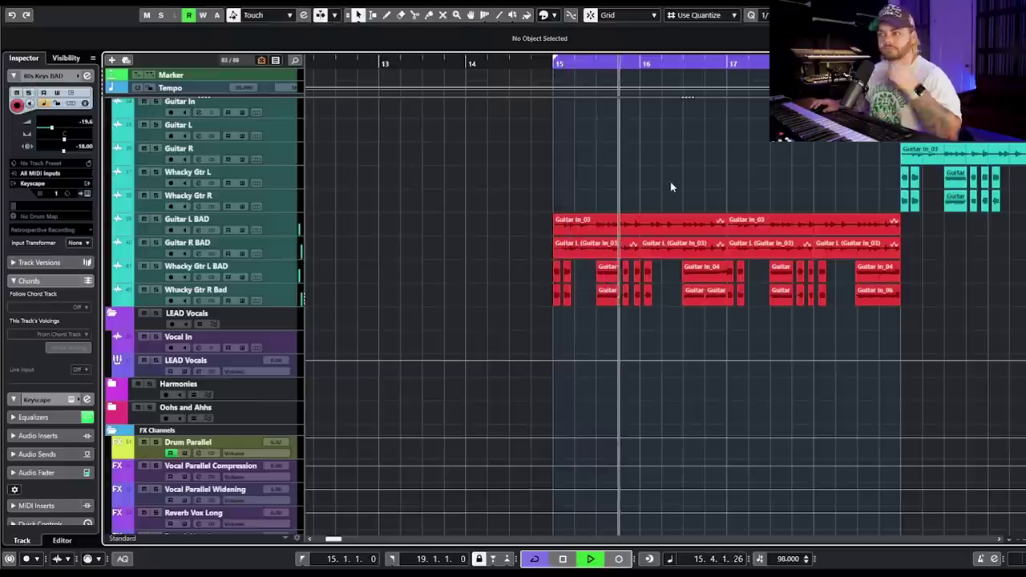
{"action": "scroll", "coordinate": [689, 190], "scroll_direction": "up", "scroll_amount": 15}
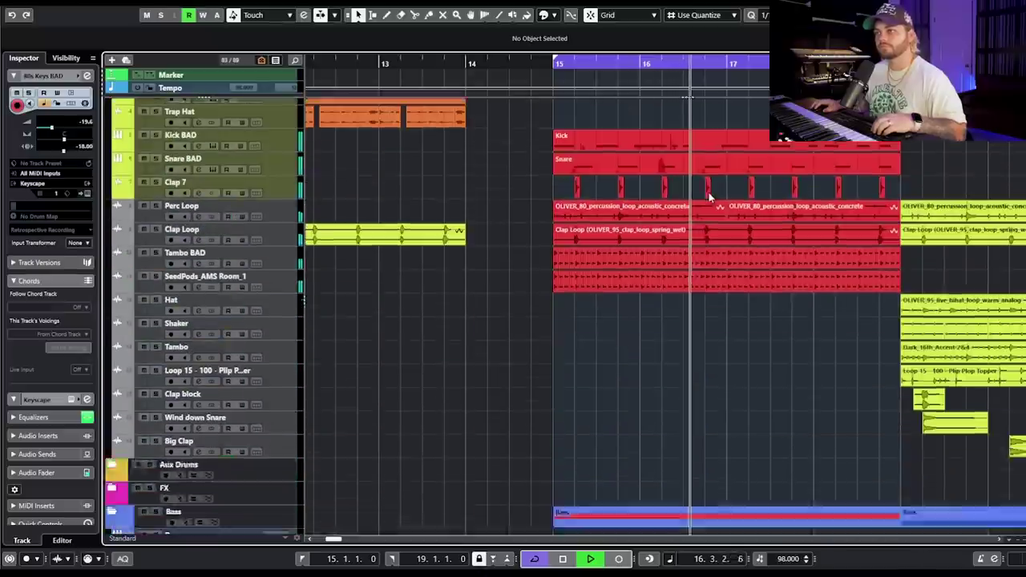
{"action": "scroll", "coordinate": [705, 188], "scroll_direction": "down", "scroll_amount": 12}
{"action": "key", "text": "space"}
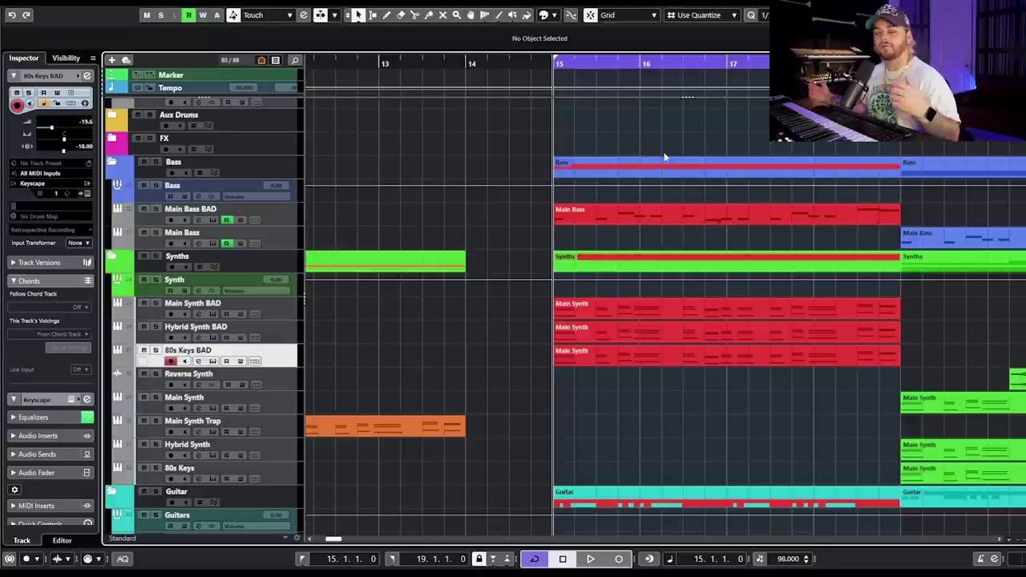
Select the Main Synth BAD, Hybrid Synth BAD and 80s Keys BAD events, then scroll to the guitars
{"action": "left_click", "coordinate": [558, 310]}
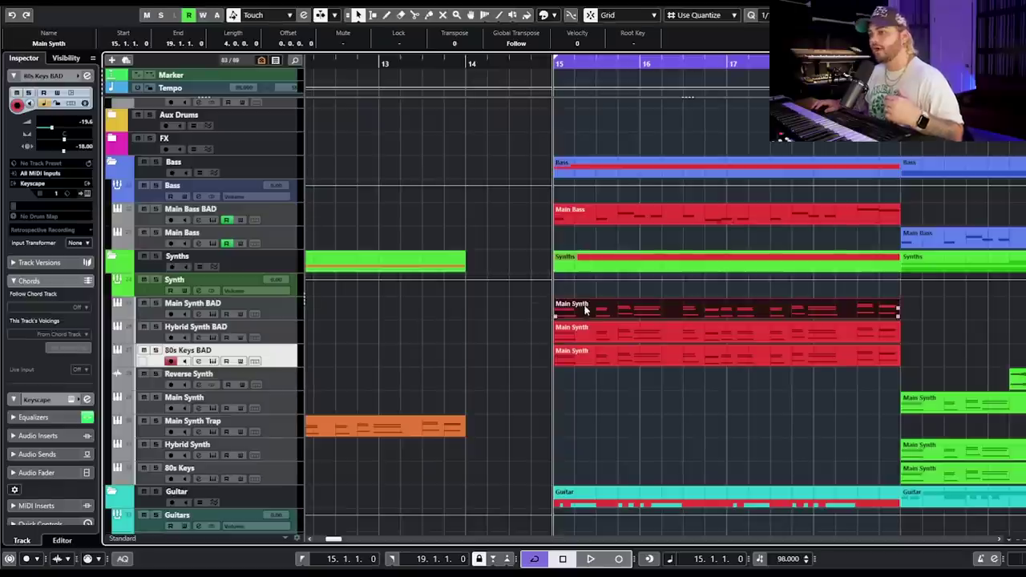
{"action": "left_click_drag", "start_coordinate": [532, 329], "coordinate": [451, 354]}
{"action": "left_click_drag", "start_coordinate": [896, 370], "coordinate": [913, 352]}
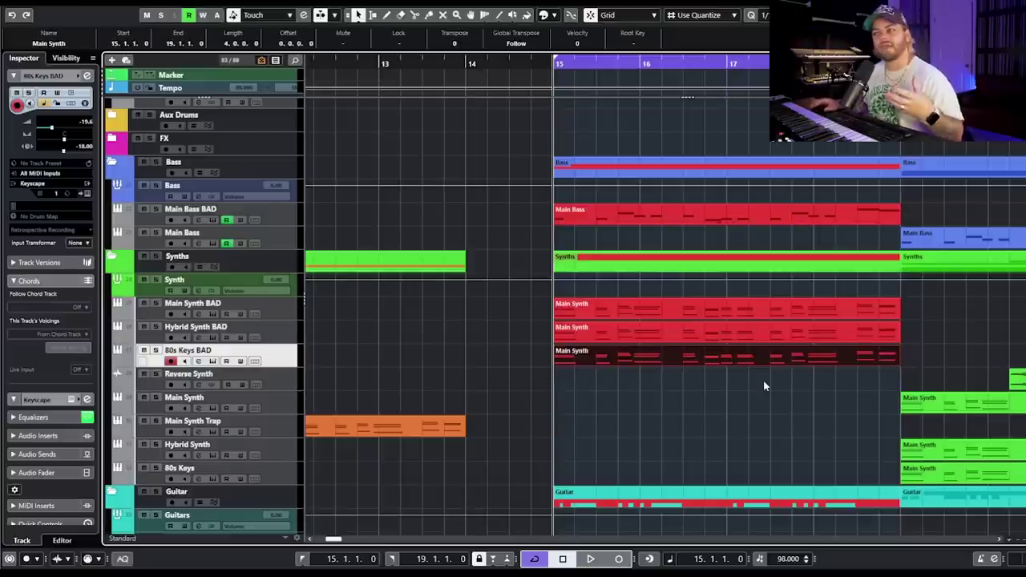
{"action": "scroll", "coordinate": [764, 387], "scroll_direction": "down", "scroll_amount": 5}
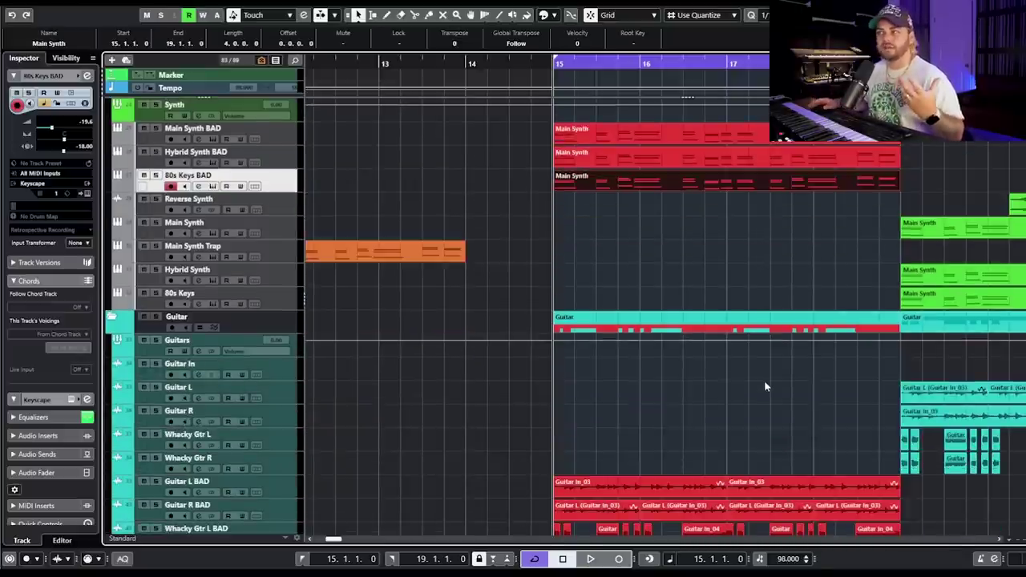
{"action": "scroll", "coordinate": [813, 160], "scroll_direction": "down", "scroll_amount": 3}
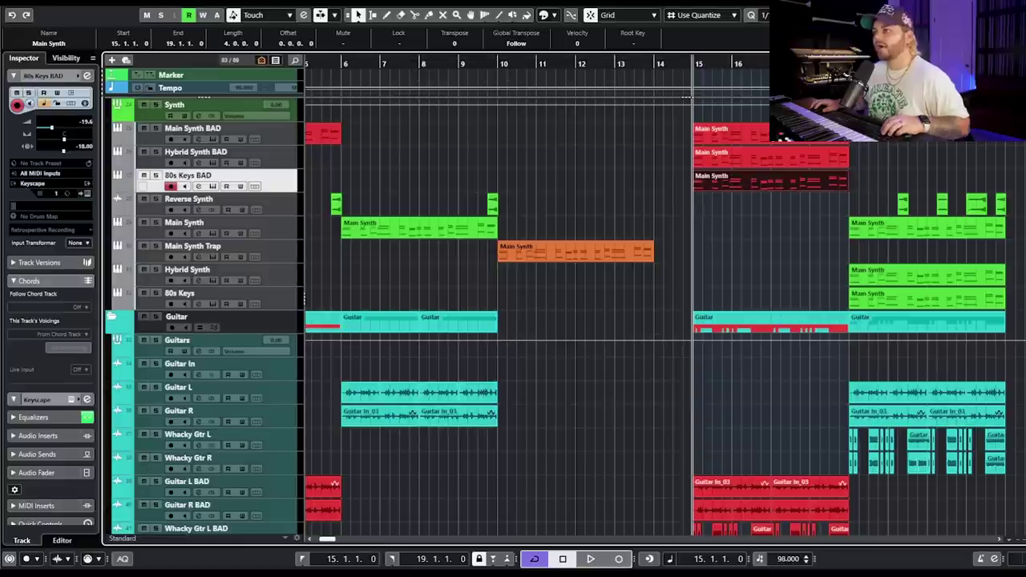
Deselect all parts and solo the Main Drums folder
{"action": "scroll", "coordinate": [928, 176], "scroll_direction": "up", "scroll_amount": 10}
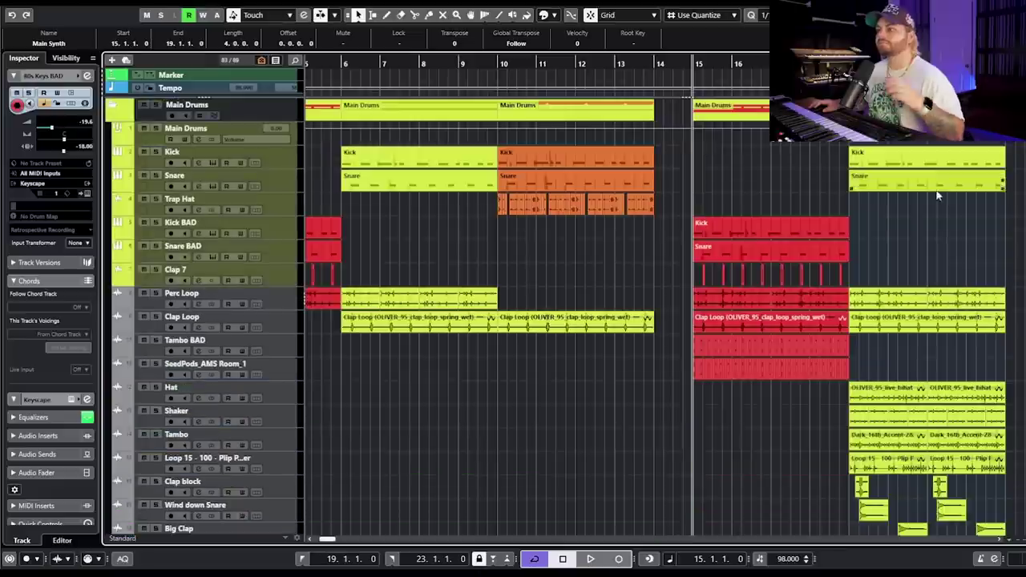
{"action": "scroll", "coordinate": [827, 246], "scroll_direction": "right", "scroll_amount": 2}
{"action": "scroll", "coordinate": [827, 246], "scroll_direction": "up", "scroll_amount": 2}
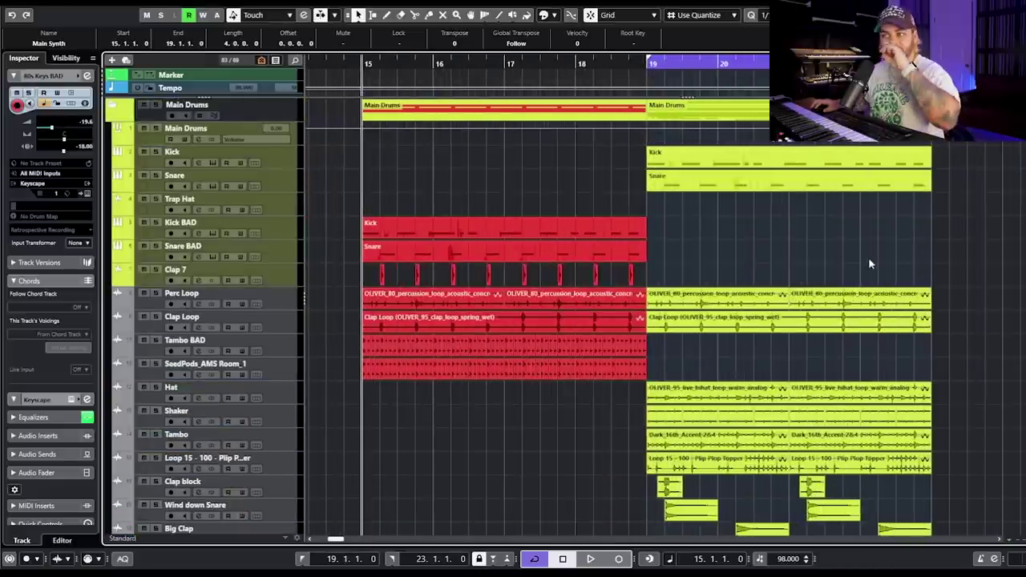
{"action": "left_click_drag", "start_coordinate": [965, 264], "coordinate": [684, 344]}
{"action": "left_click", "coordinate": [148, 99]}
{"action": "left_click", "coordinate": [587, 436]}
Review the improved Hat, Shaker and Tambo parts and place the cursor at bar 19
{"action": "scroll", "coordinate": [764, 372], "scroll_direction": "down", "scroll_amount": 3}
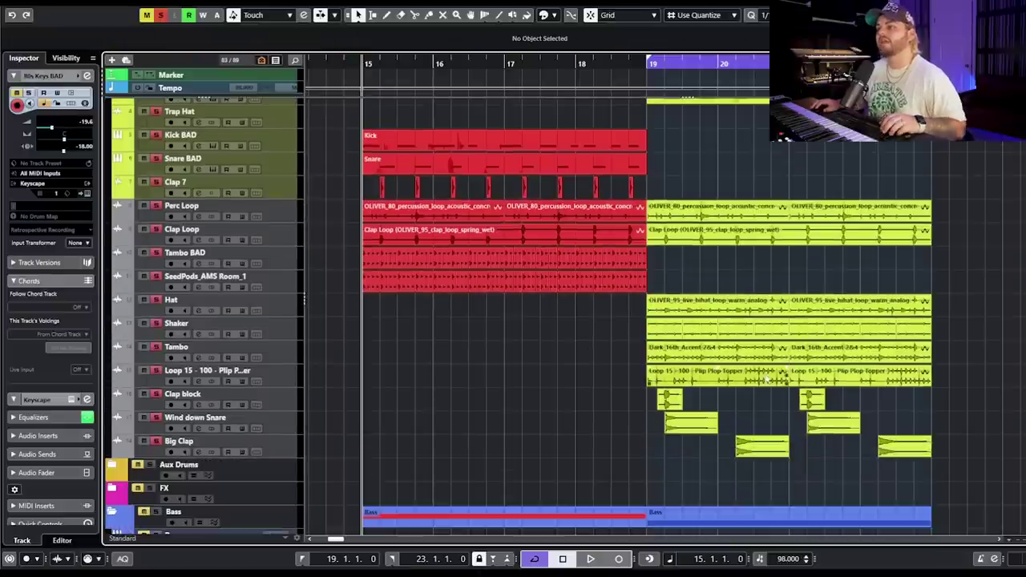
{"action": "scroll", "coordinate": [906, 302], "scroll_direction": "up", "scroll_amount": 3}
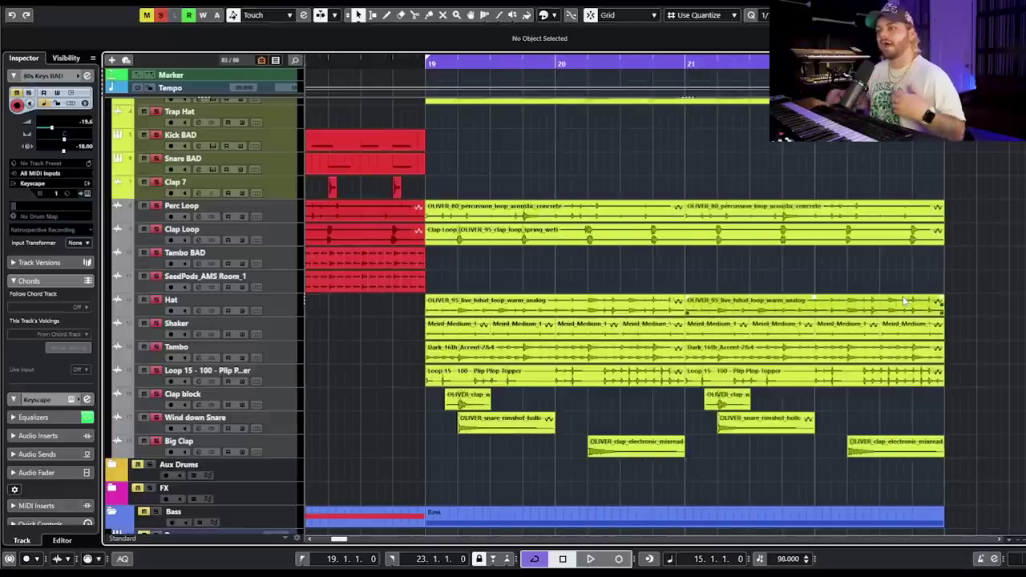
{"action": "left_click_drag", "start_coordinate": [830, 284], "coordinate": [449, 321]}
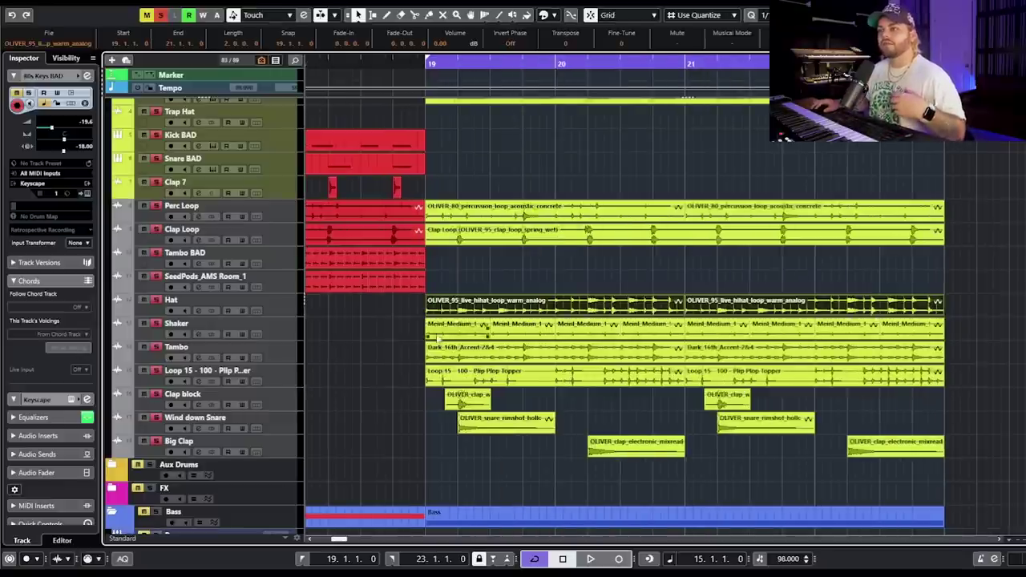
{"action": "left_click_drag", "start_coordinate": [385, 328], "coordinate": [954, 356]}
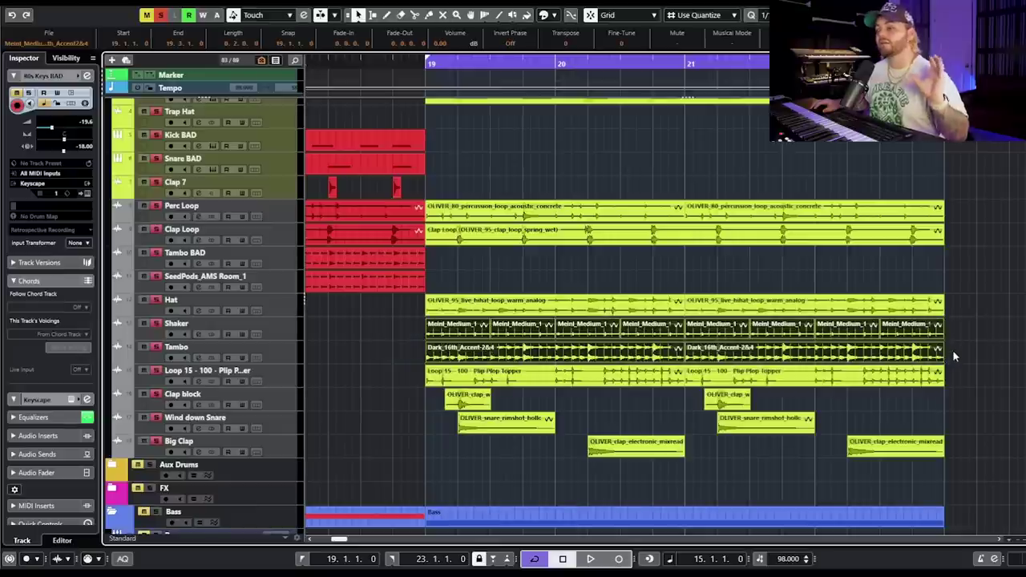
{"action": "left_click", "coordinate": [973, 315]}
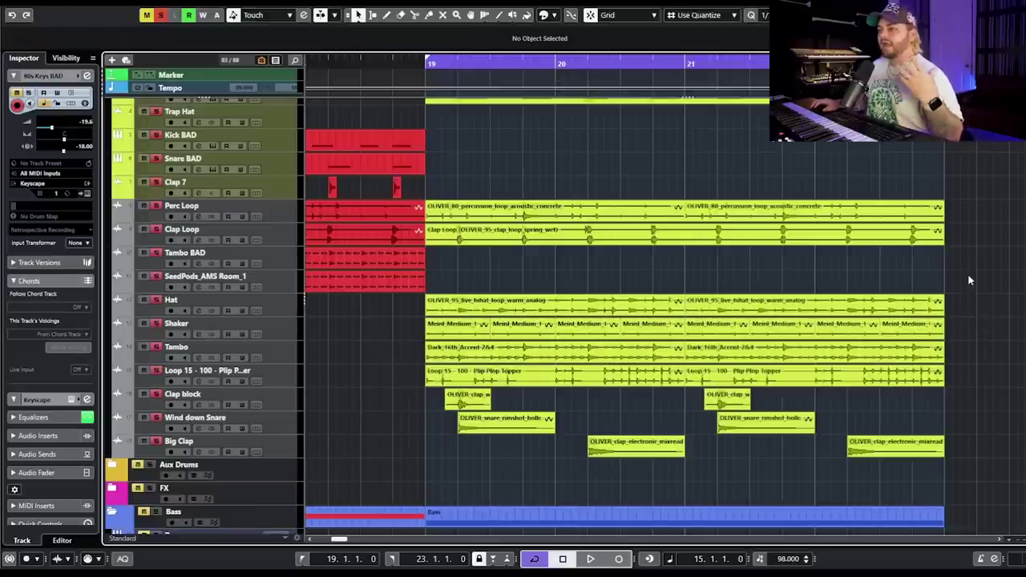
{"action": "left_click", "coordinate": [422, 61]}
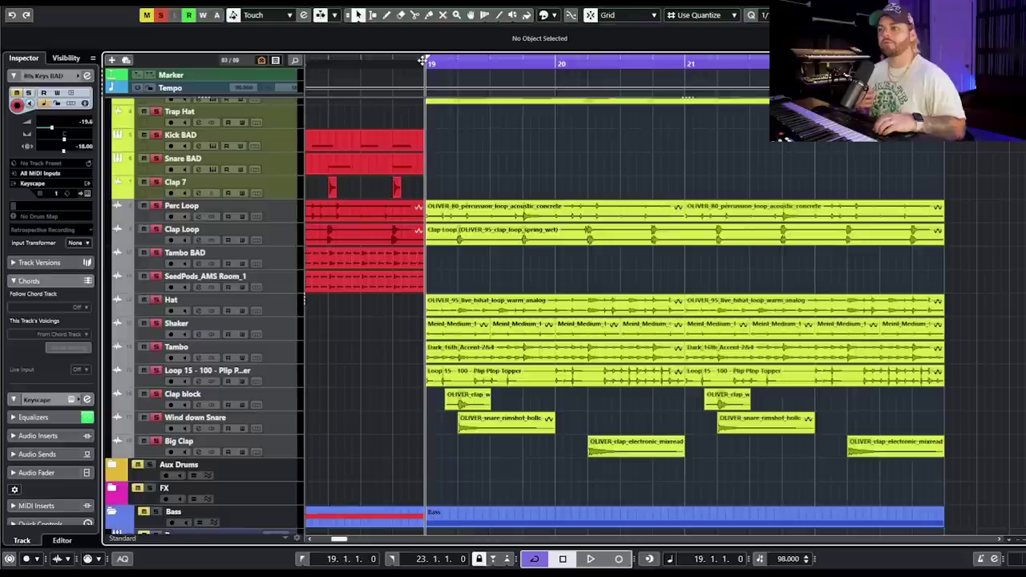
{"action": "key", "text": "space"}
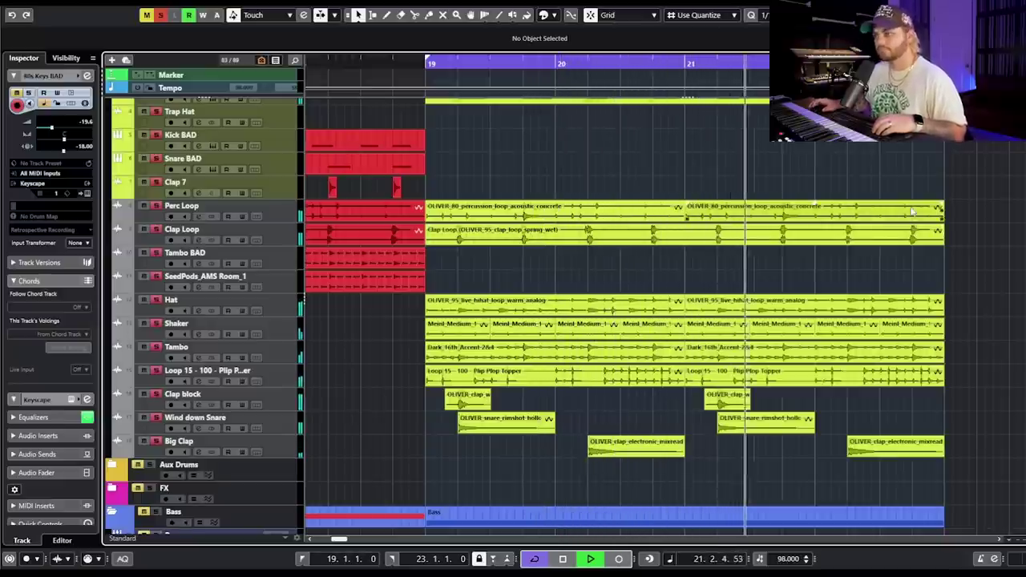
{"action": "key", "text": "space"}
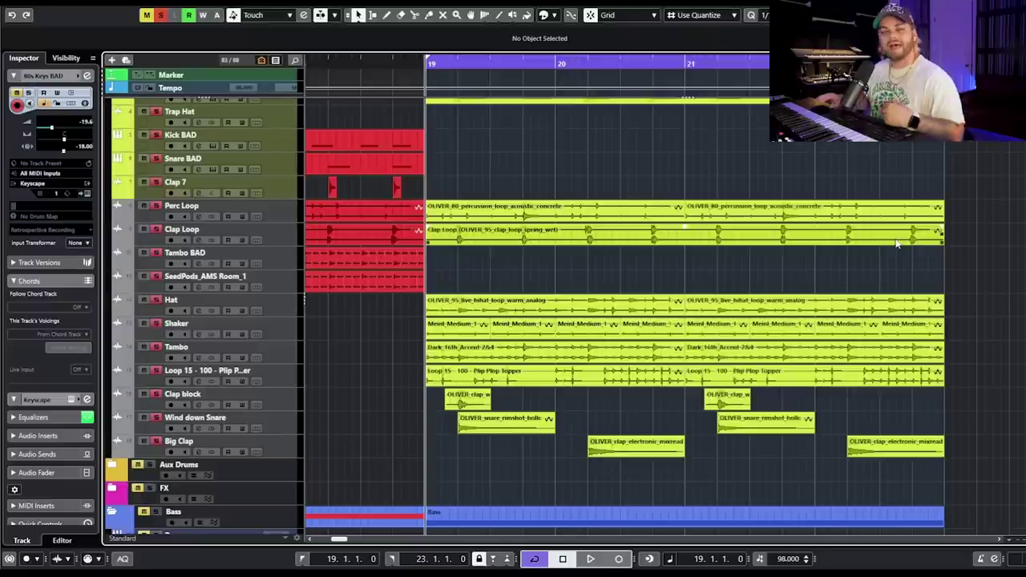
Clear the Main Drums solo
{"action": "scroll", "coordinate": [898, 248], "scroll_direction": "up", "scroll_amount": 3}
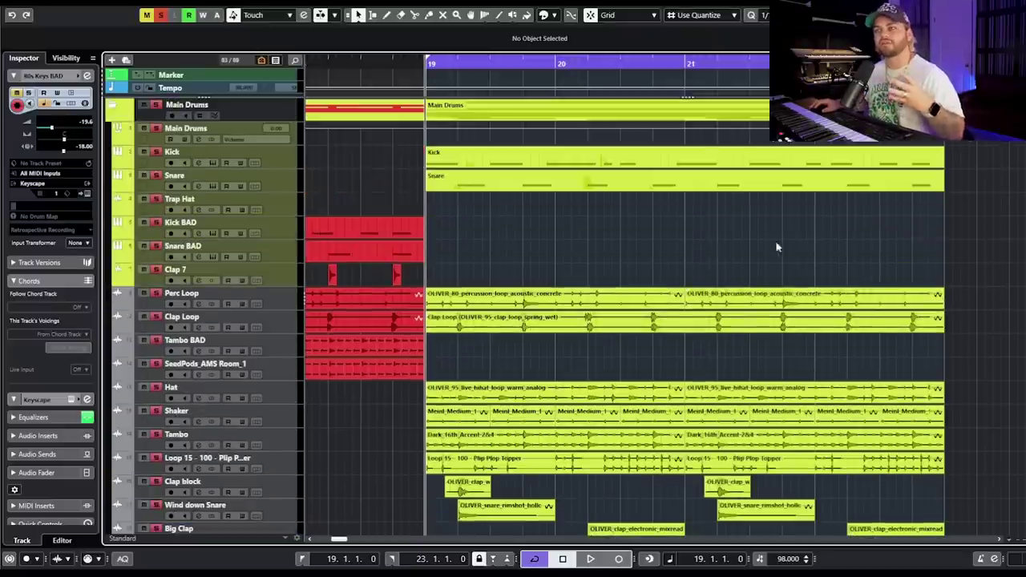
{"action": "scroll", "coordinate": [563, 254], "scroll_direction": "down", "scroll_amount": 6}
{"action": "scroll", "coordinate": [564, 254], "scroll_direction": "up", "scroll_amount": 6}
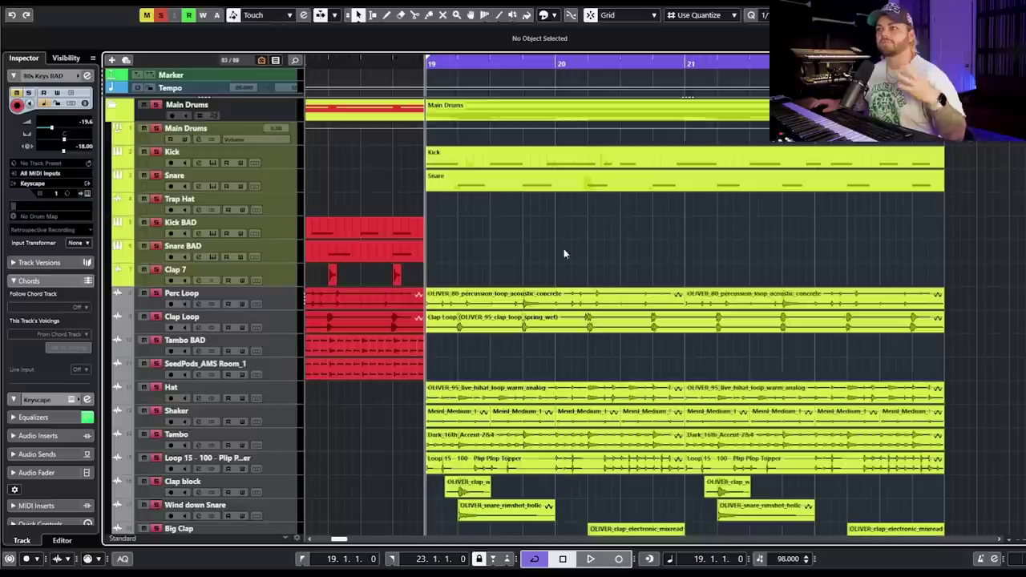
{"action": "left_click", "coordinate": [162, 17]}
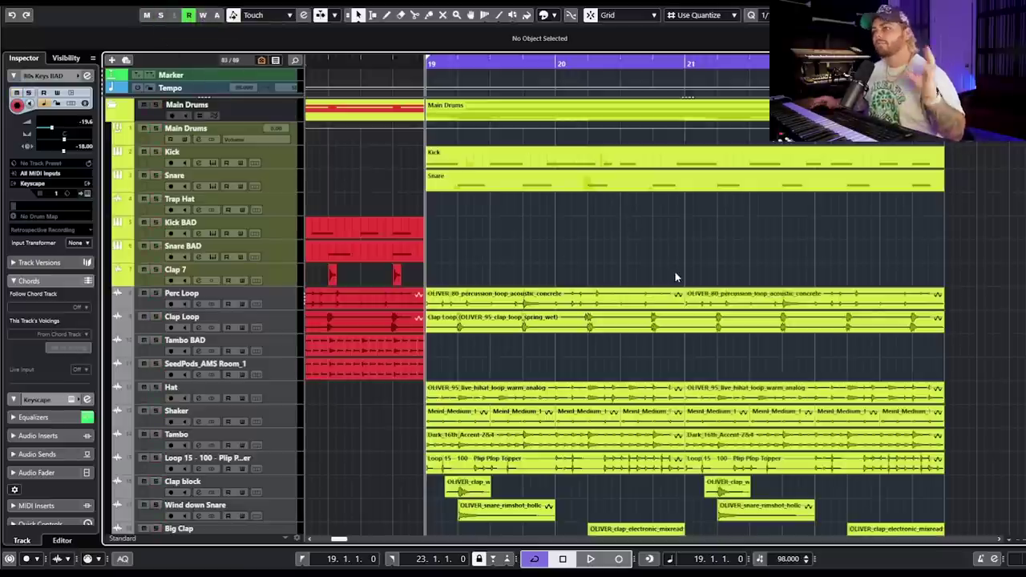
Solo and monitor Main Bass and open its Serum instrument with the BA - Snappin Up preset
{"action": "scroll", "coordinate": [675, 278], "scroll_direction": "down", "scroll_amount": 7}
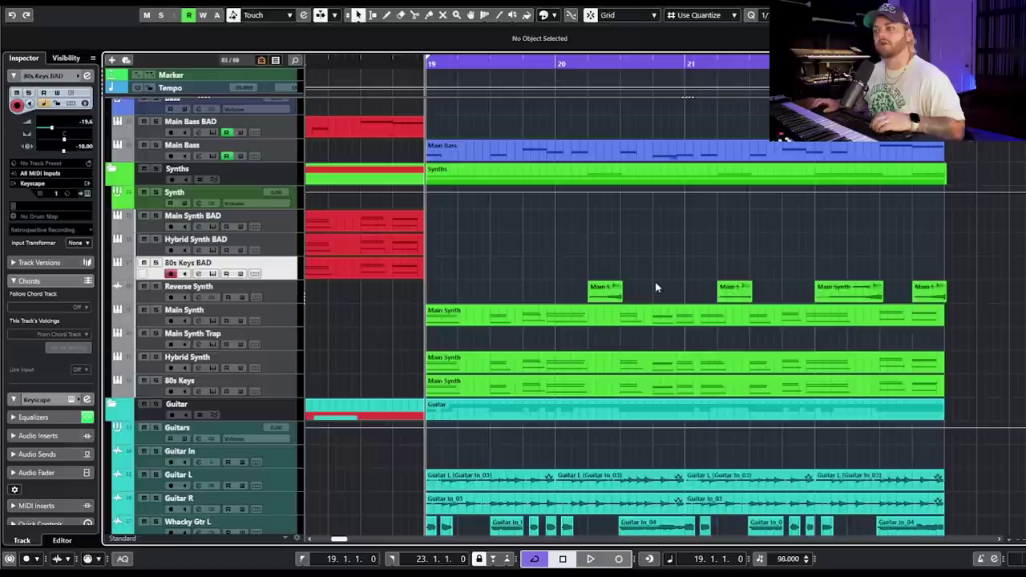
{"action": "left_click", "coordinate": [156, 145]}
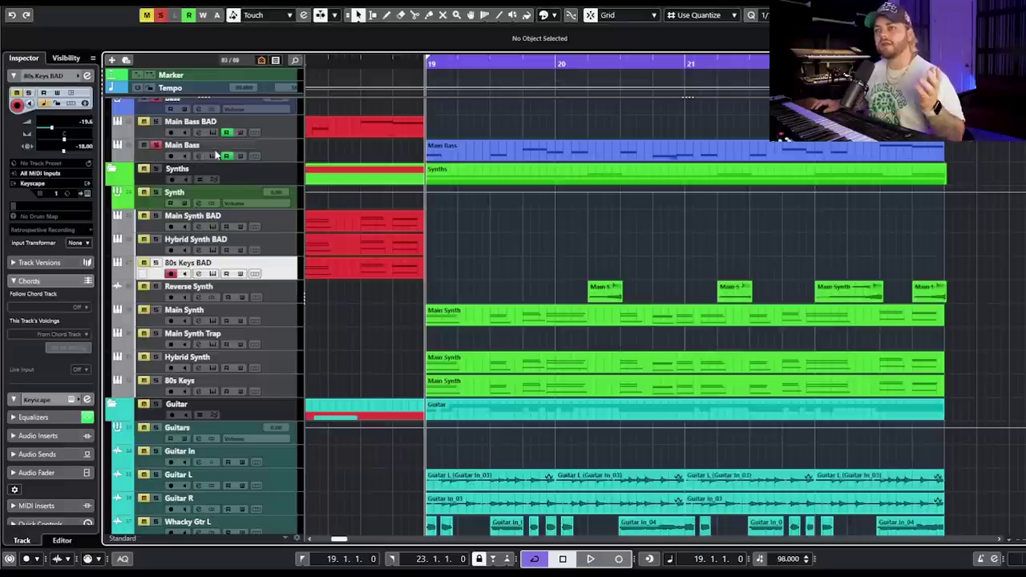
{"action": "left_click", "coordinate": [214, 154]}
{"action": "left_click", "coordinate": [213, 155]}
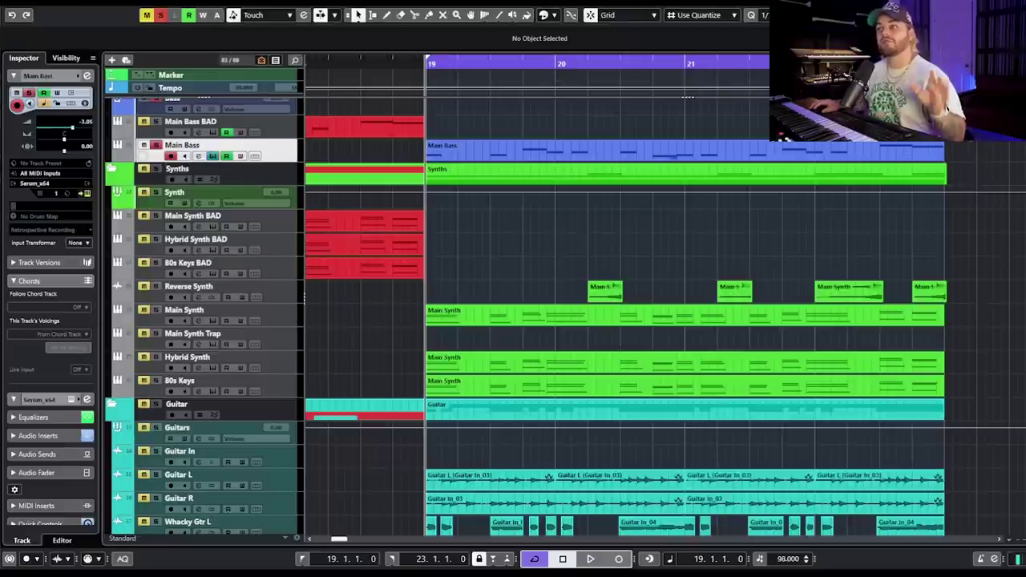
{"action": "key", "text": "ctrl+e"}
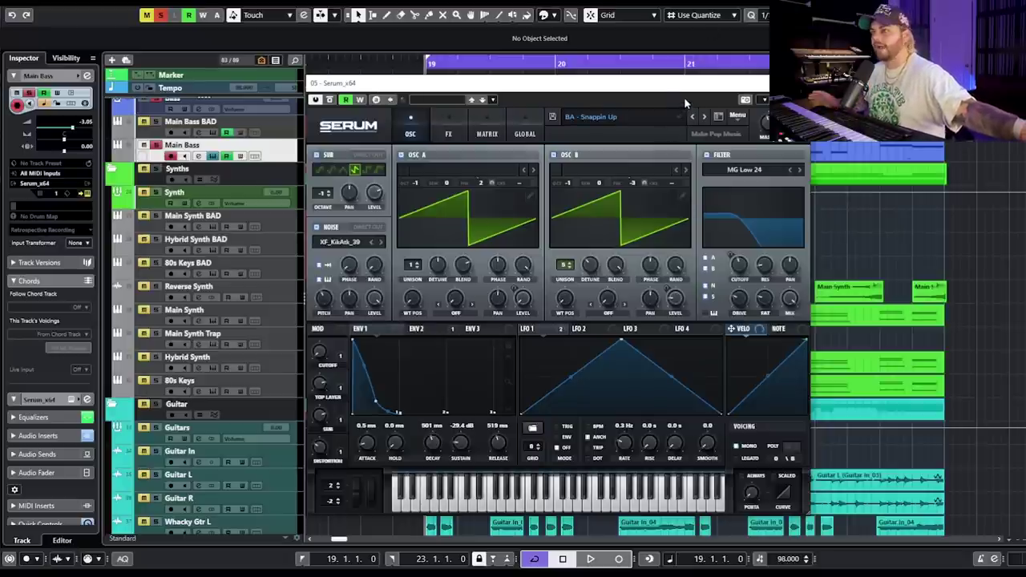
Close the Main Bass Serum panel and play the soloed Main Bass from bar 19
{"action": "left_click_drag", "start_coordinate": [737, 88], "coordinate": [691, 92]}
{"action": "left_click", "coordinate": [758, 89]}
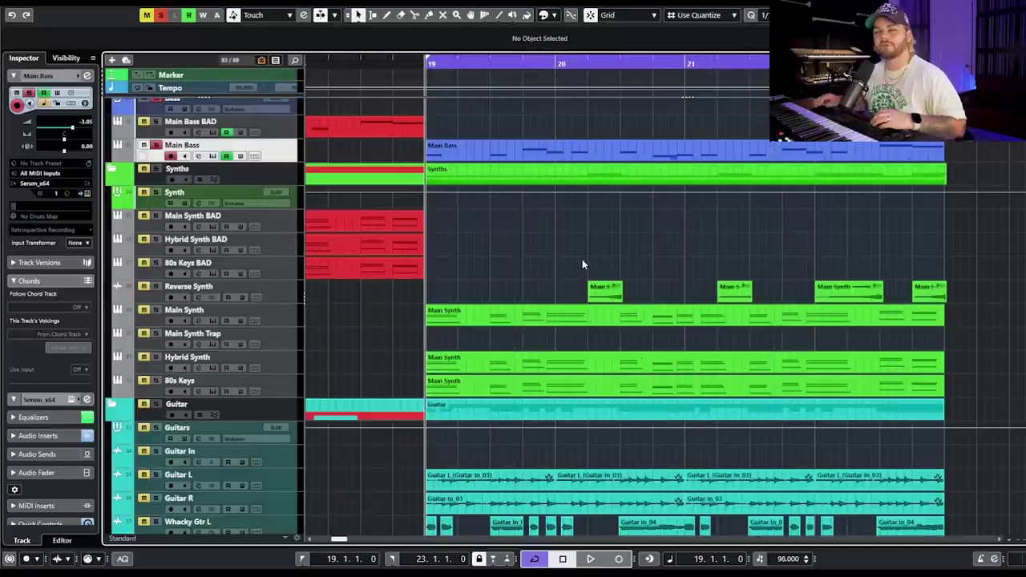
{"action": "key", "text": "space"}
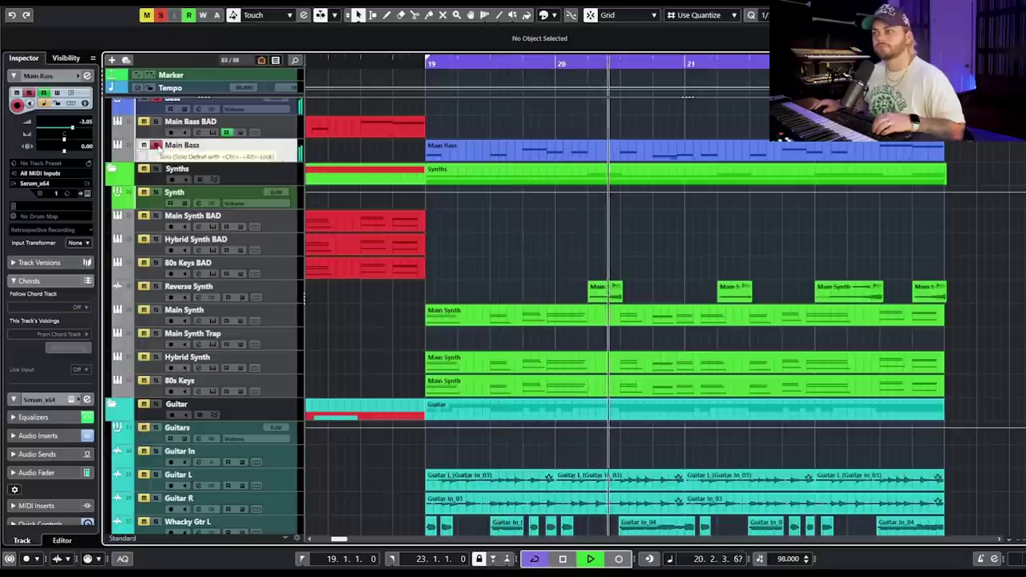
Switch the solo from Main Bass to Main Synth and audition it from bar 19
{"action": "key", "text": "space"}
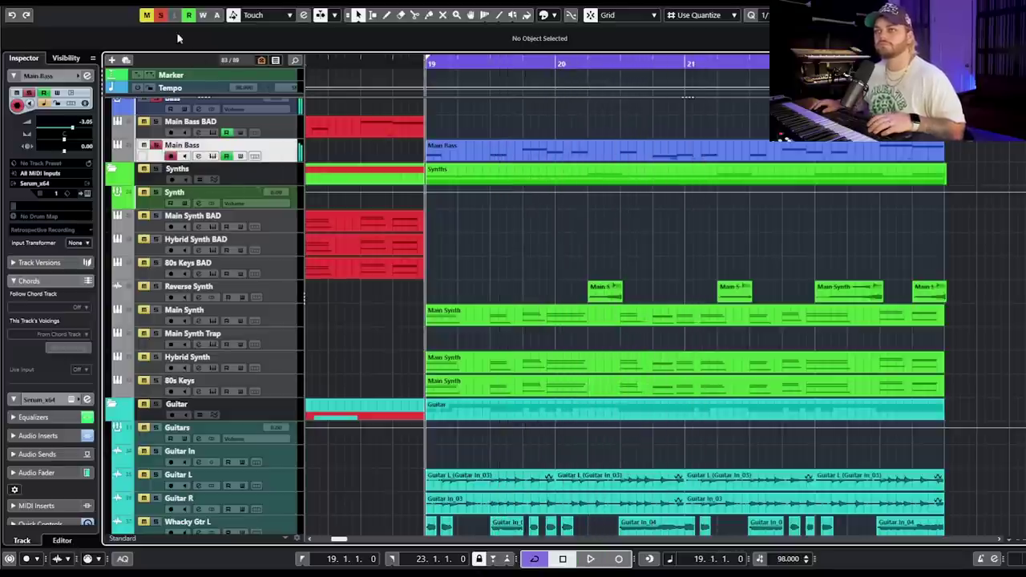
{"action": "left_click", "coordinate": [160, 17]}
{"action": "left_click", "coordinate": [156, 309]}
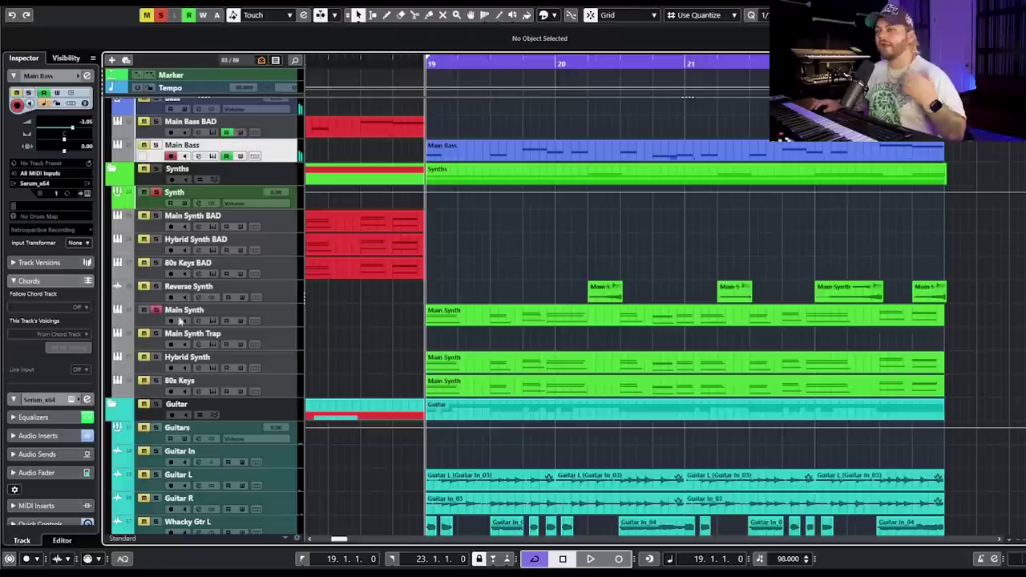
{"action": "key", "text": "space"}
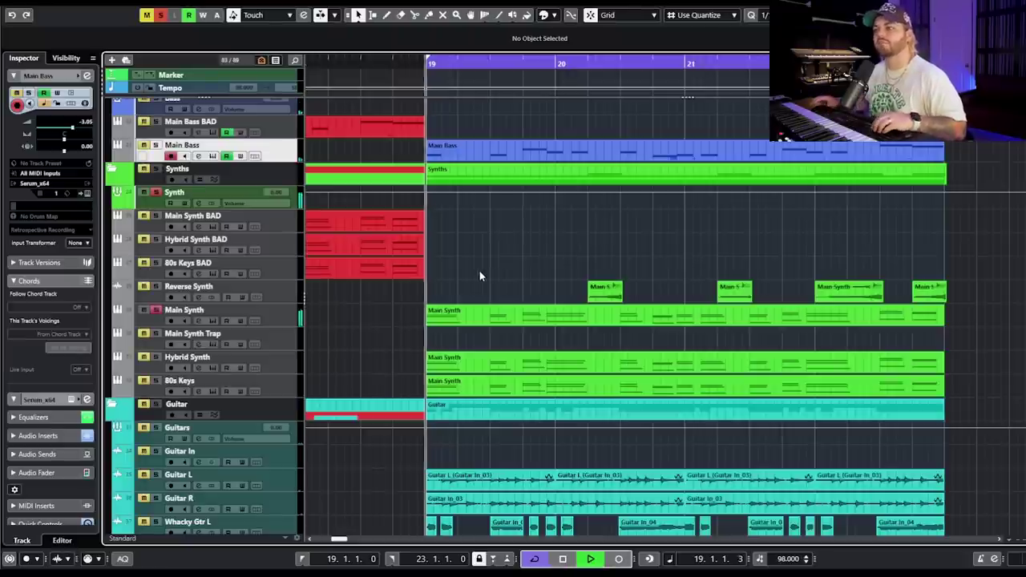
{"action": "key", "text": "space"}
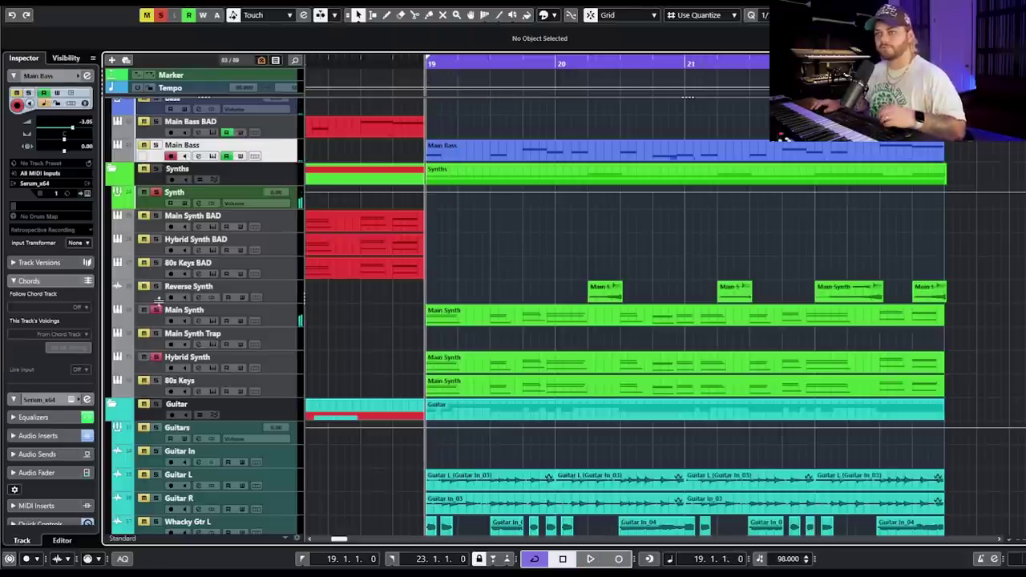
Open Hybrid Synth's Serum SYNTH - Nervey patch, audition it and view its effects rack
{"action": "left_click", "coordinate": [159, 299]}
{"action": "left_click", "coordinate": [213, 367]}
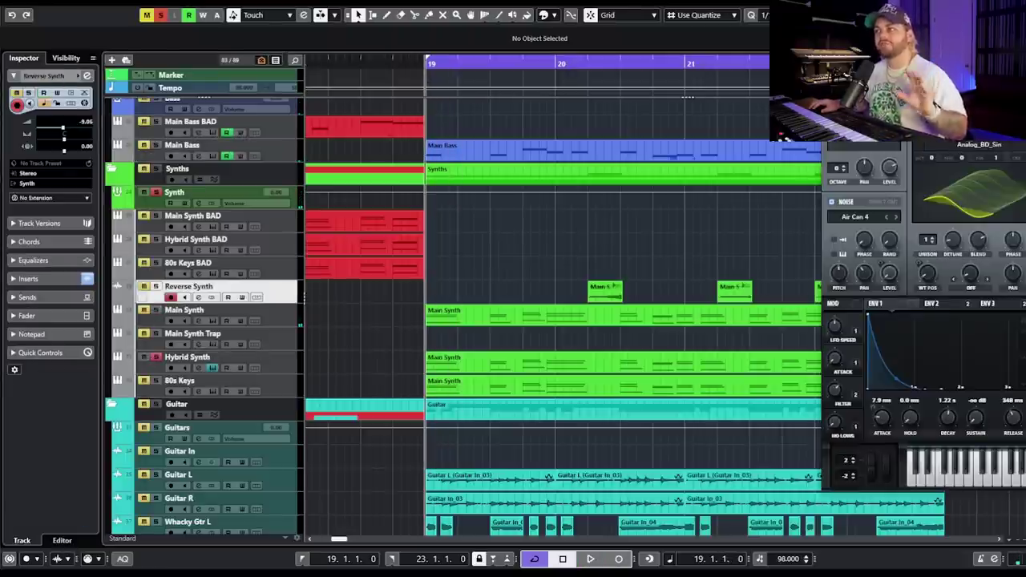
{"action": "left_click_drag", "start_coordinate": [988, 78], "coordinate": [612, 44]}
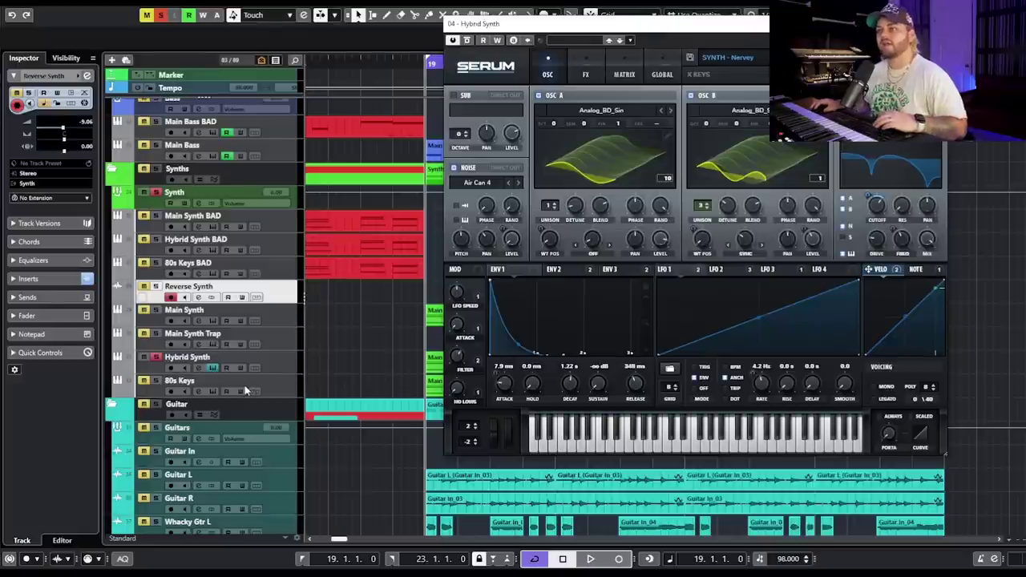
{"action": "key", "text": "space"}
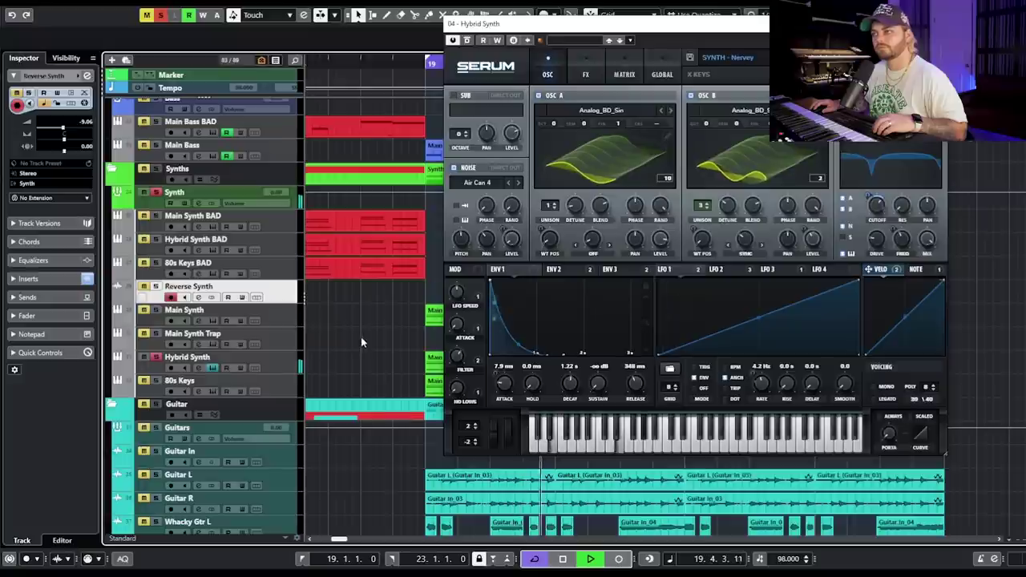
{"action": "key", "text": "space"}
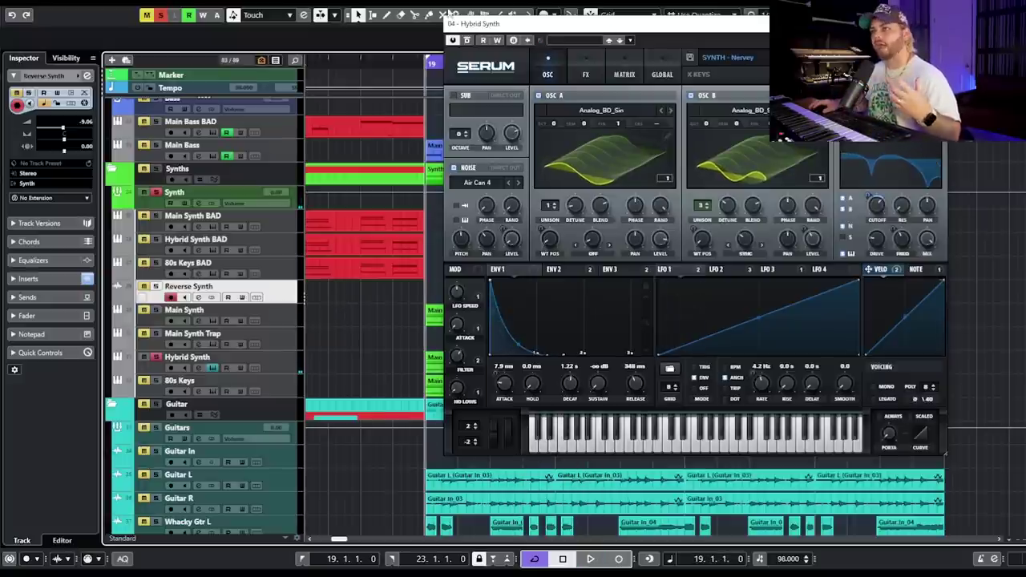
{"action": "left_click", "coordinate": [590, 72]}
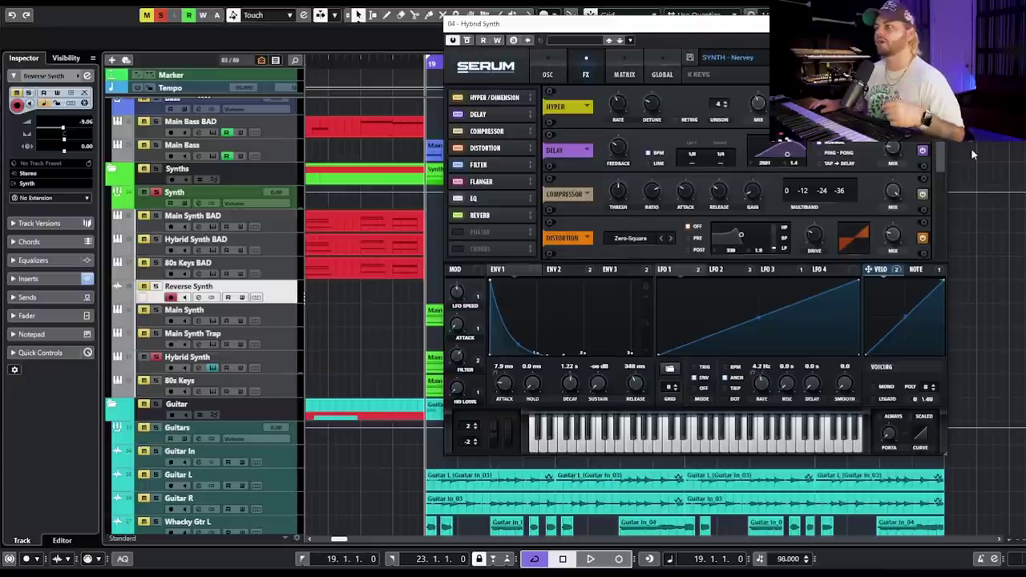
Close the Hybrid Synth Serum panel, zoom out and play the BAD section from bar 15
{"action": "left_click", "coordinate": [937, 23]}
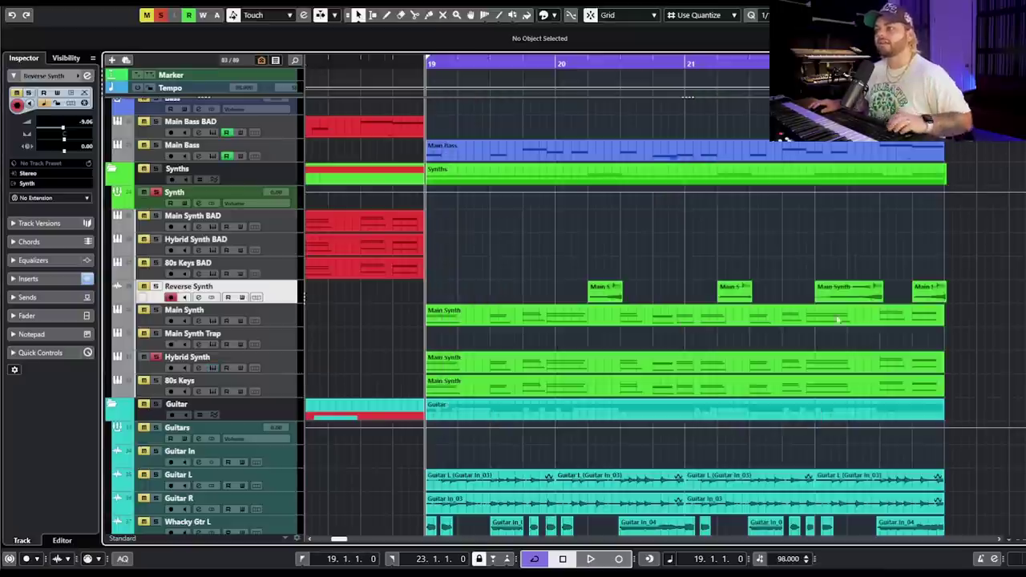
{"action": "key", "text": "g"}
{"action": "scroll", "coordinate": [680, 315], "scroll_direction": "left", "scroll_amount": 2}
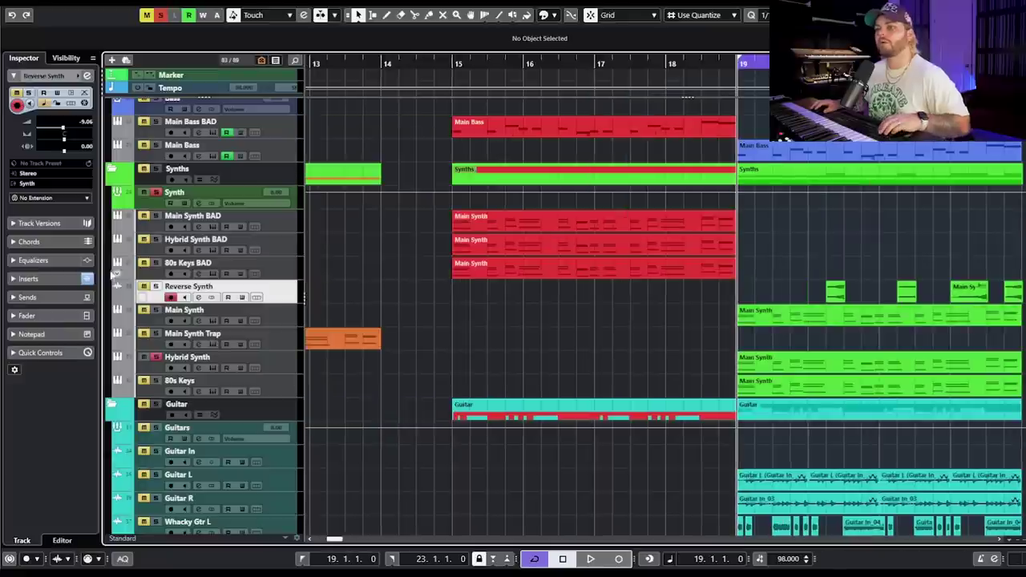
{"action": "left_click", "coordinate": [454, 63]}
{"action": "key", "text": "space"}
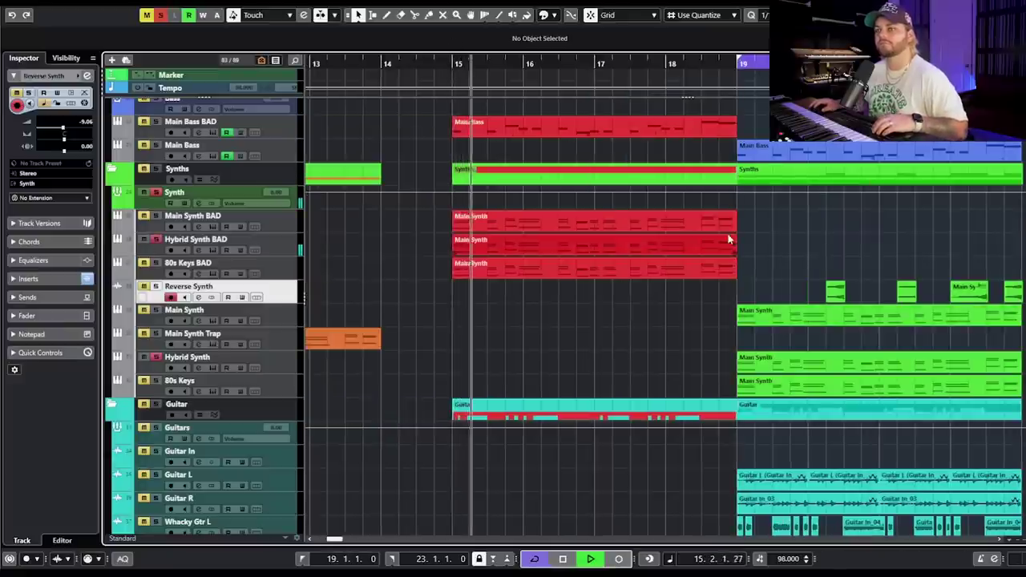
{"action": "key", "text": "space"}
Play the improved section from bar 19, then stop with the cursor back at bar 19
{"action": "left_click", "coordinate": [764, 65]}
{"action": "key", "text": "space"}
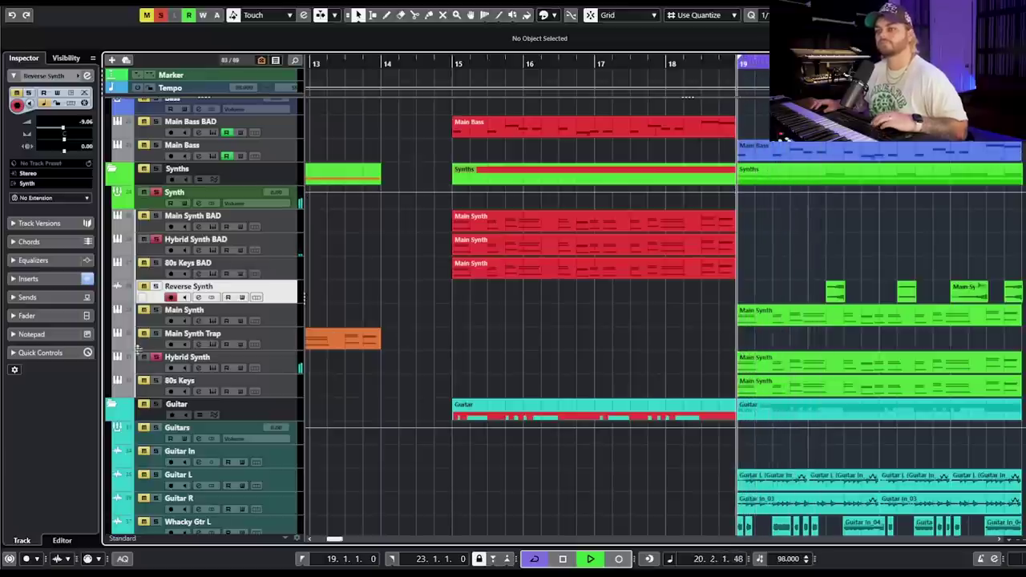
{"action": "key", "text": "space"}
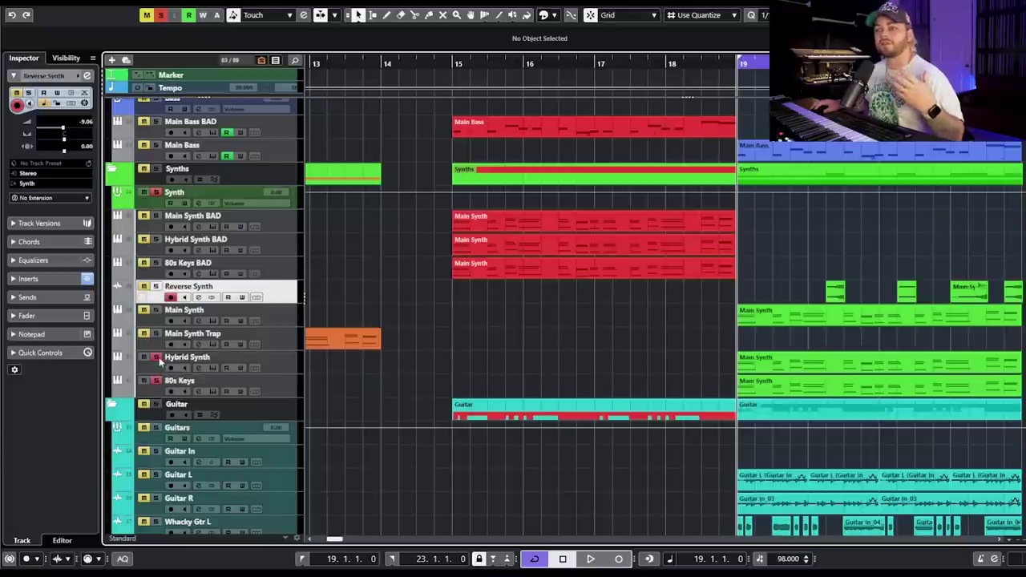
{"action": "left_click", "coordinate": [264, 393]}
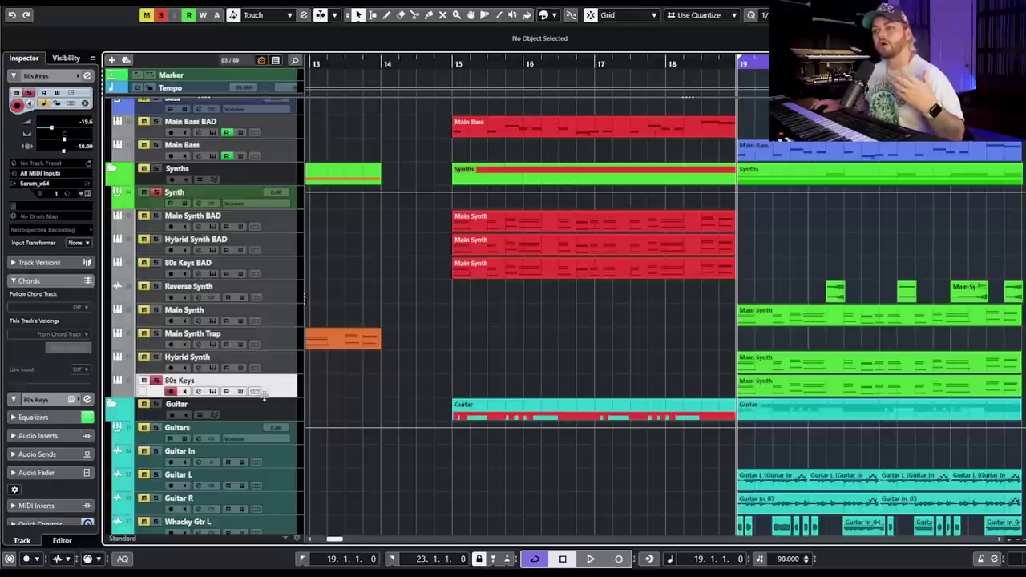
{"action": "left_click", "coordinate": [212, 391]}
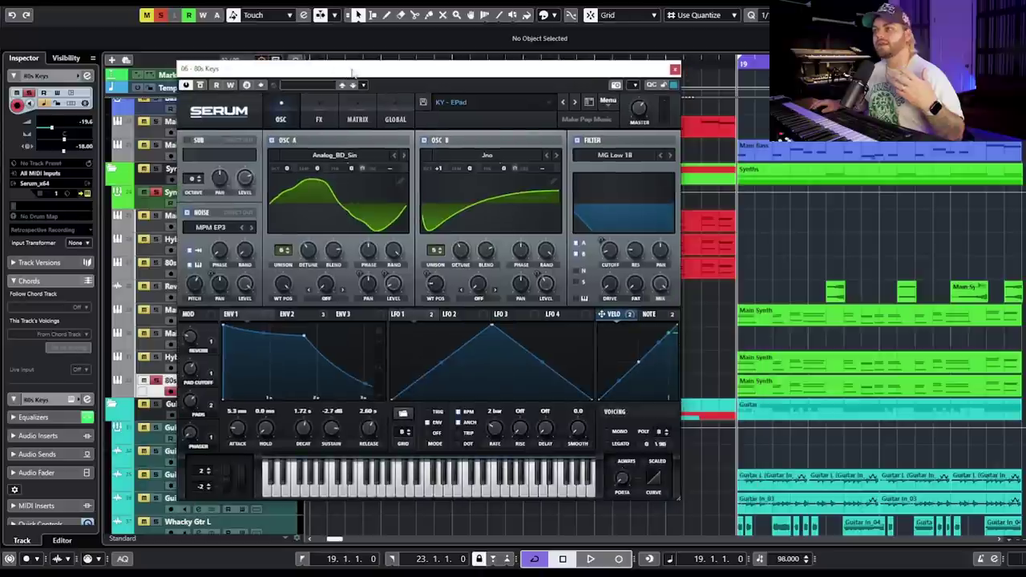
{"action": "left_click", "coordinate": [457, 102]}
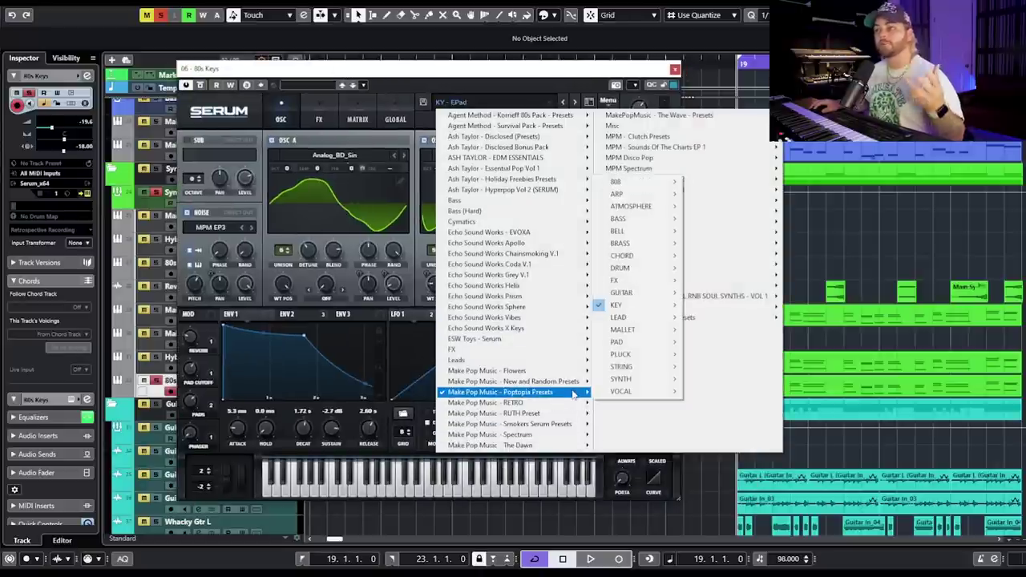
{"action": "left_click", "coordinate": [664, 83]}
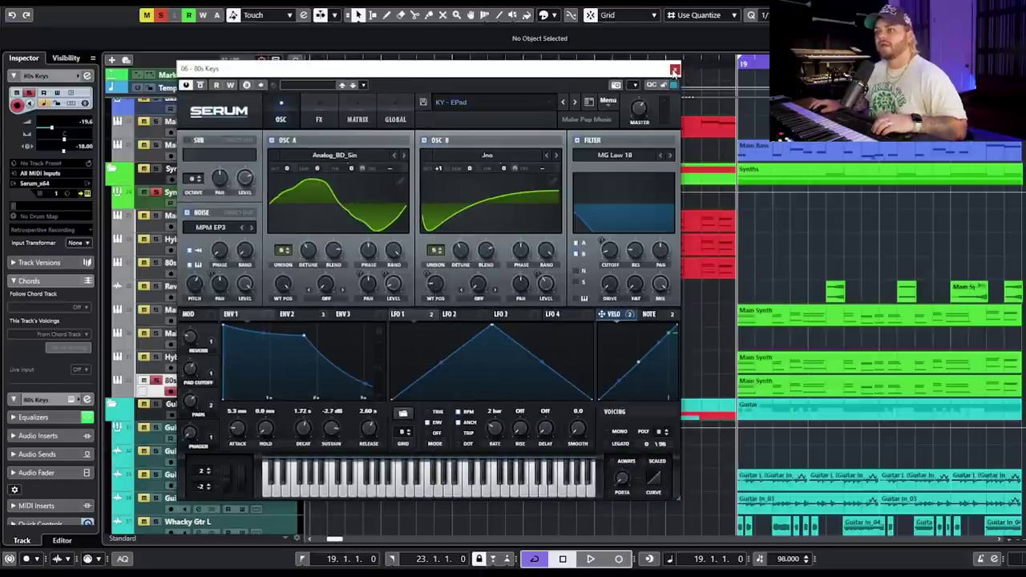
{"action": "left_click", "coordinate": [675, 70]}
Play the improved synths from bar 19, stopping back at bar 19
{"action": "scroll", "coordinate": [375, 306], "scroll_direction": "right", "scroll_amount": 2}
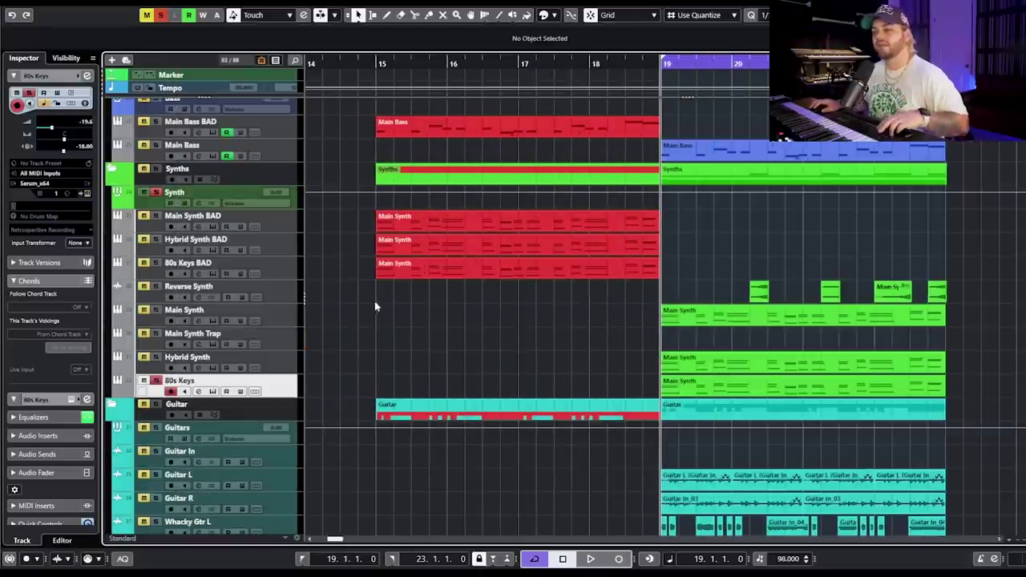
{"action": "scroll", "coordinate": [573, 335], "scroll_direction": "right", "scroll_amount": 2}
{"action": "scroll", "coordinate": [659, 349], "scroll_direction": "up", "scroll_amount": 3}
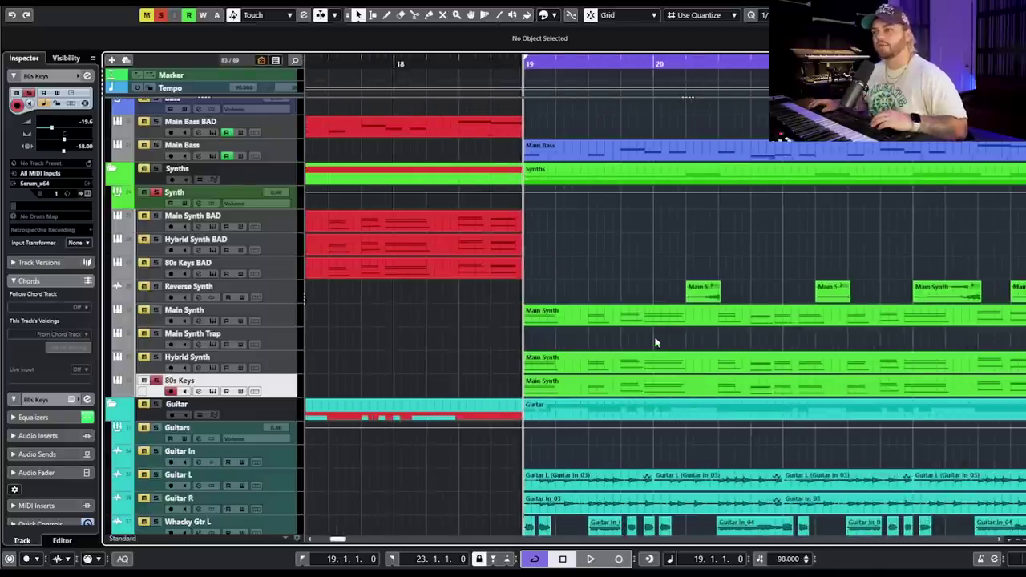
{"action": "key", "text": "space"}
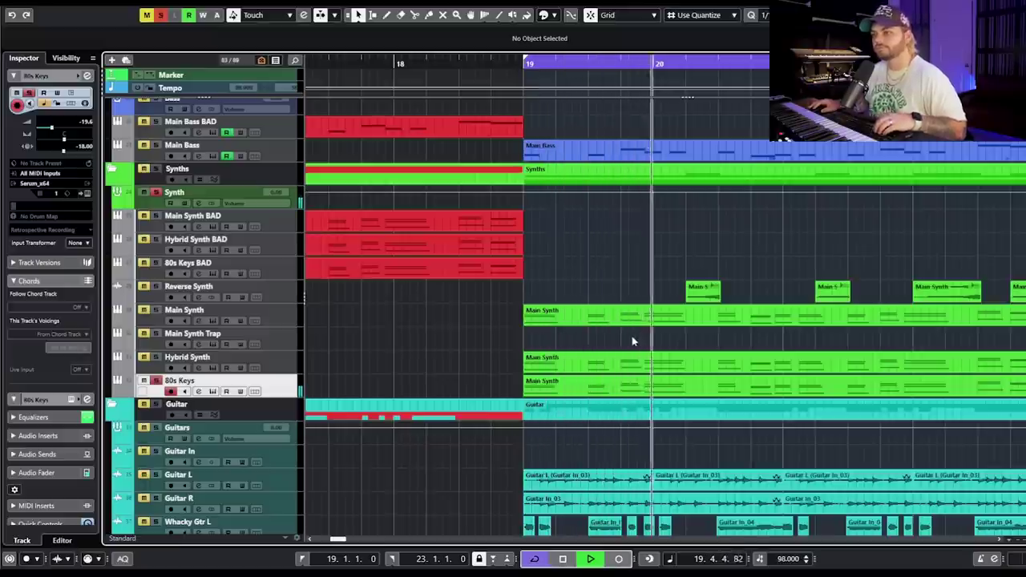
{"action": "scroll", "coordinate": [636, 343], "scroll_direction": "down", "scroll_amount": 3}
{"action": "key", "text": "space"}
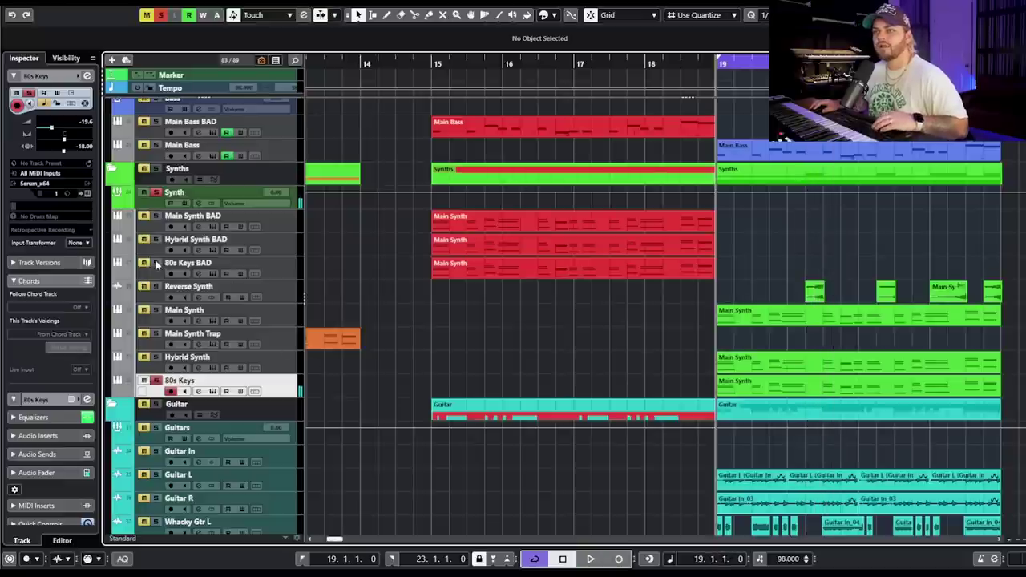
Play the BAD synth section from bar 15, then the improved synths from bar 19
{"action": "left_click", "coordinate": [430, 68]}
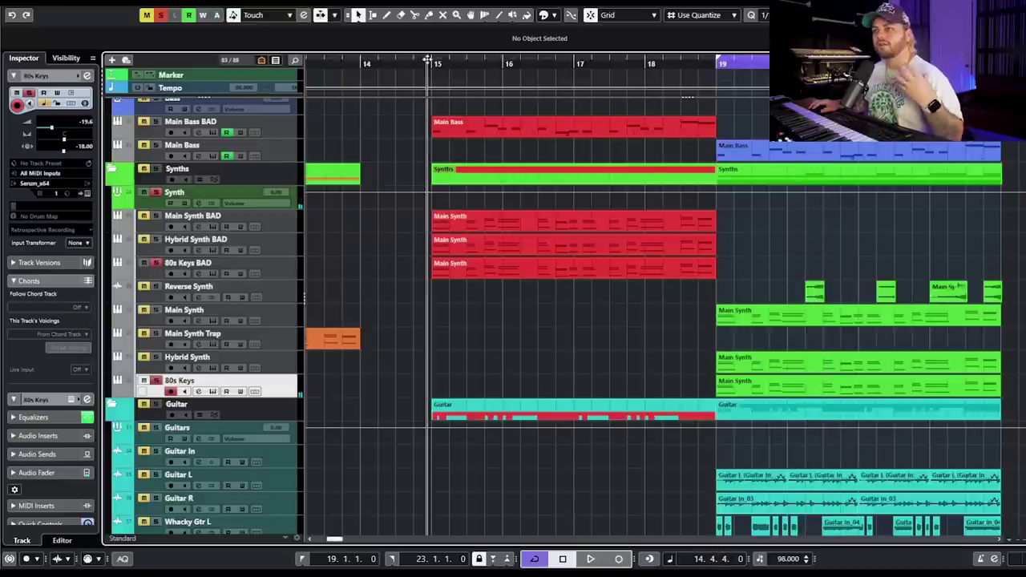
{"action": "key", "text": "space"}
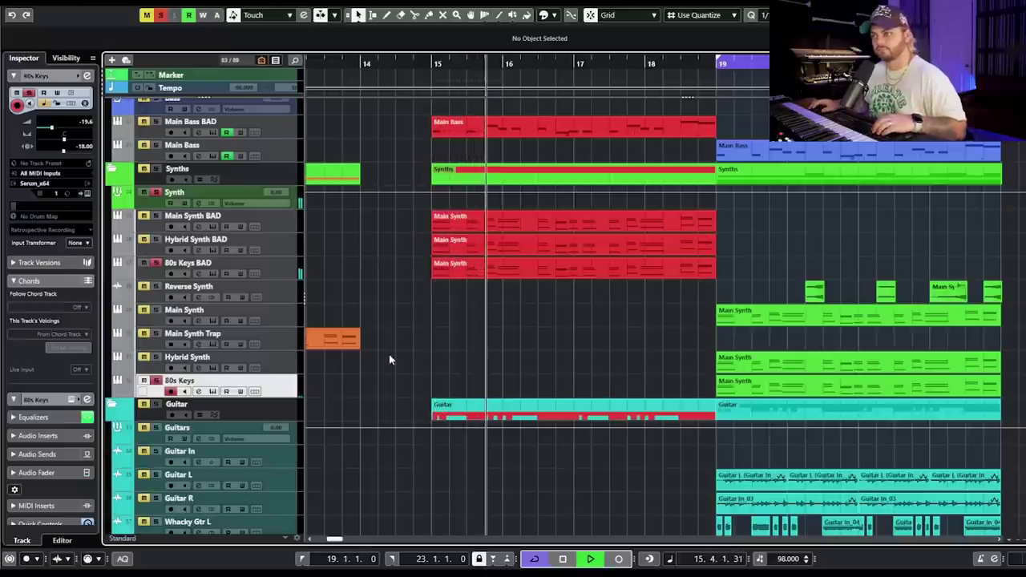
{"action": "key", "text": "space"}
{"action": "left_click", "coordinate": [709, 64]}
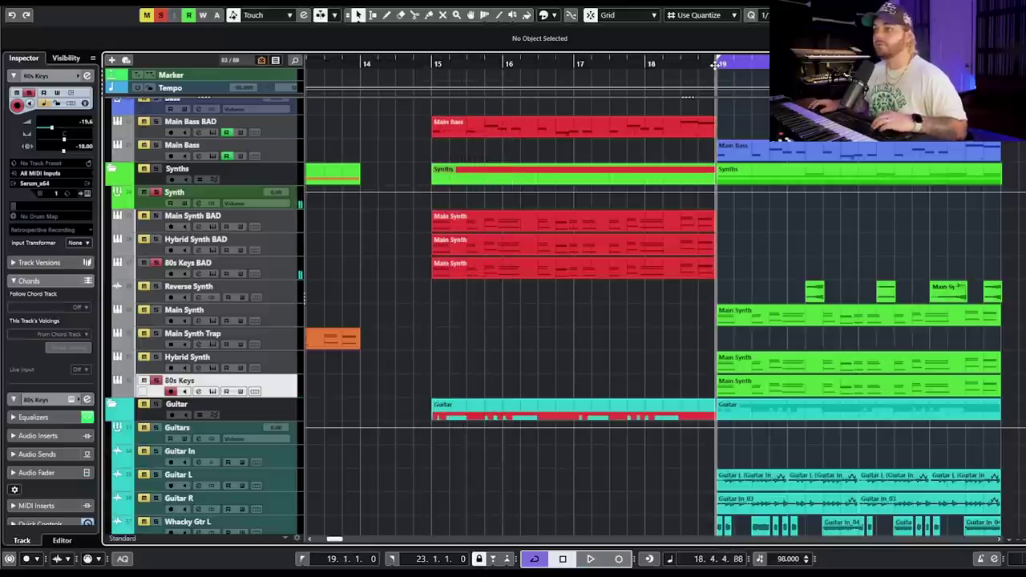
{"action": "key", "text": "space"}
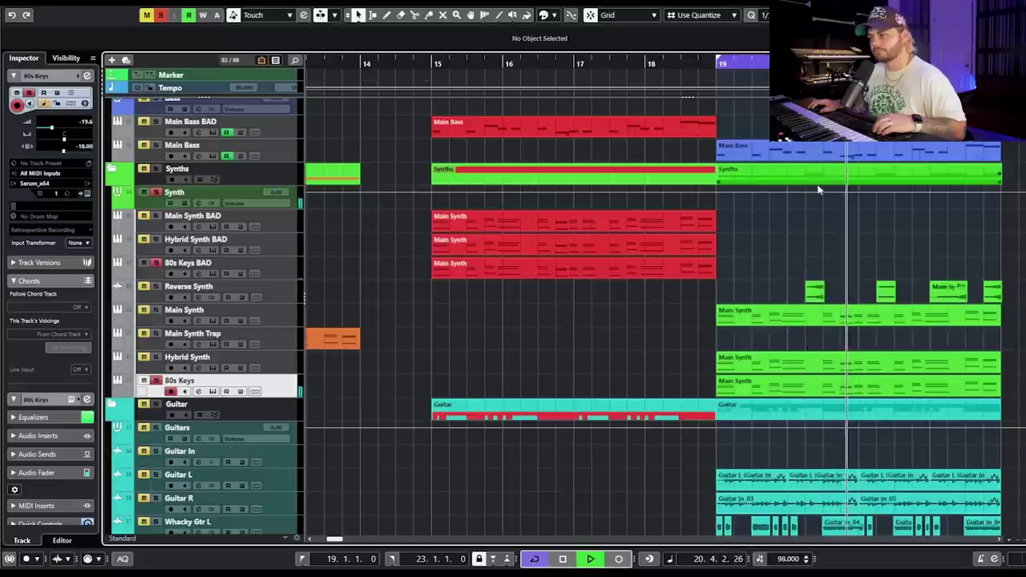
{"action": "key", "text": "space"}
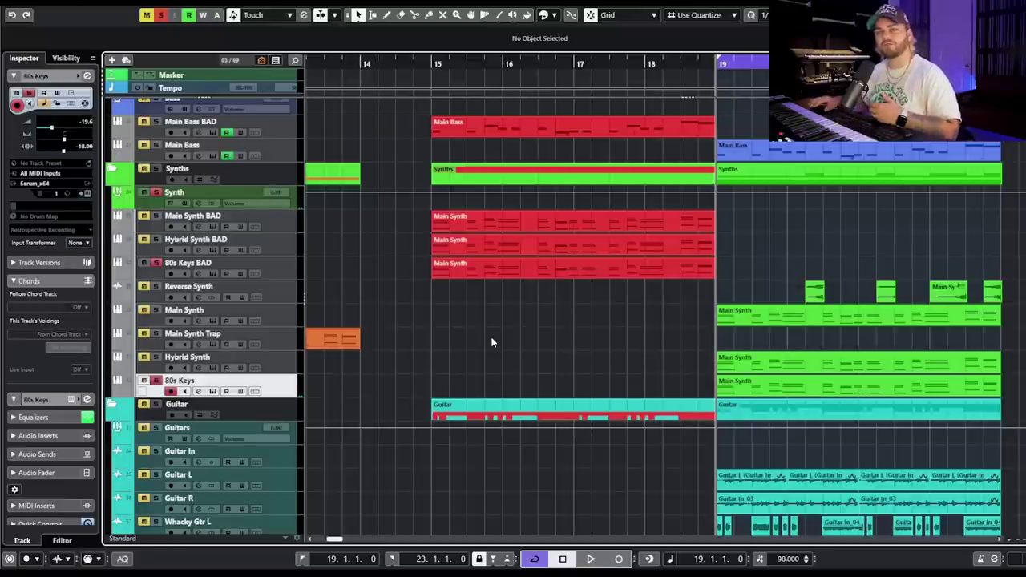
Clear all solos, solo Whacky Gtr L and R, and audition them until stopped
{"action": "left_click", "coordinate": [159, 15]}
{"action": "scroll", "coordinate": [771, 366], "scroll_direction": "right", "scroll_amount": 3}
{"action": "scroll", "coordinate": [772, 366], "scroll_direction": "down", "scroll_amount": 3}
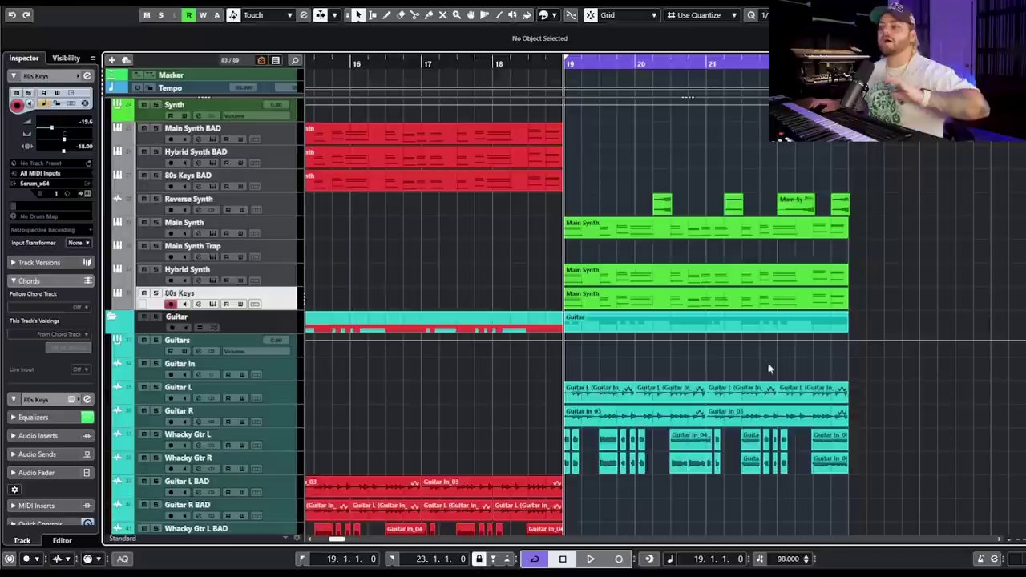
{"action": "left_click_drag", "start_coordinate": [156, 434], "coordinate": [154, 459]}
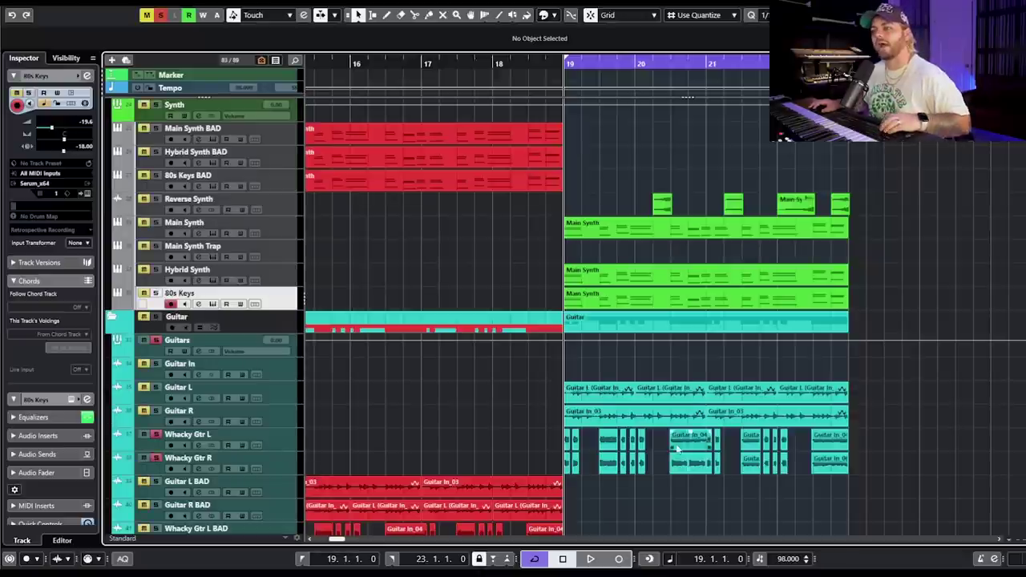
{"action": "scroll", "coordinate": [676, 448], "scroll_direction": "down", "scroll_amount": 3}
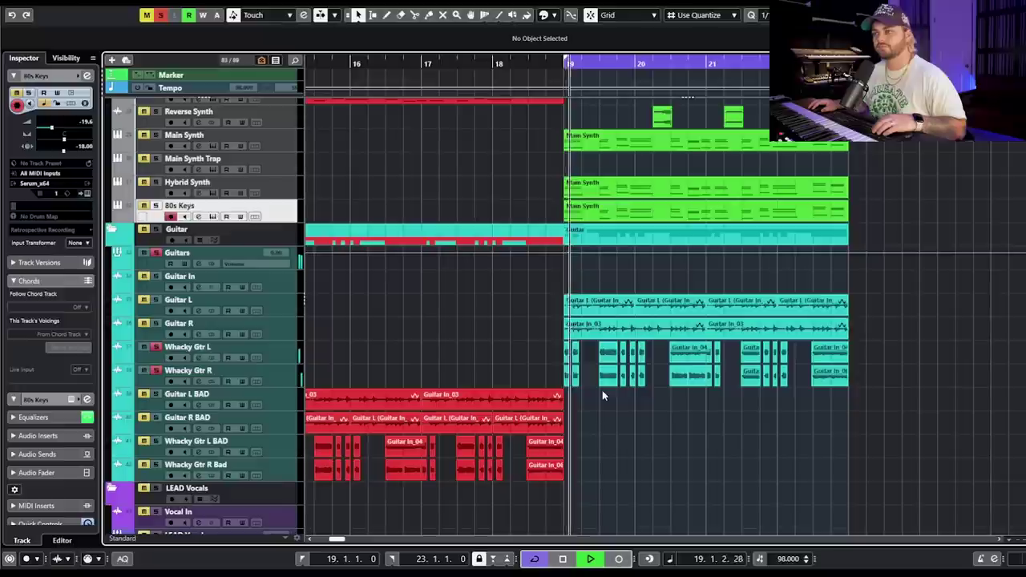
{"action": "key", "text": "space"}
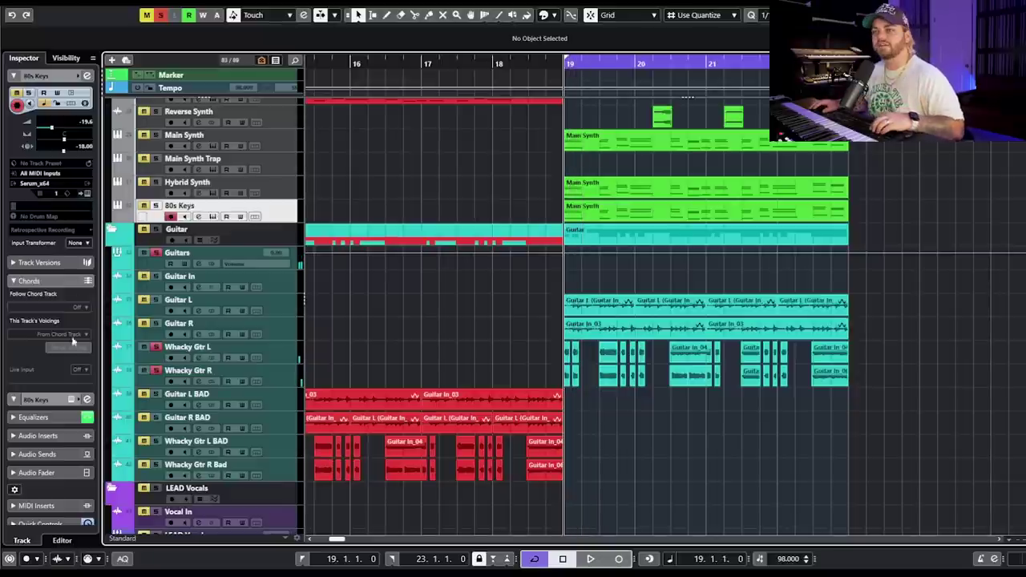
Inspect the Archetype amp plugin on the Whacky Gtr L channel, then close it
{"action": "left_click", "coordinate": [199, 357]}
{"action": "left_click", "coordinate": [733, 222]}
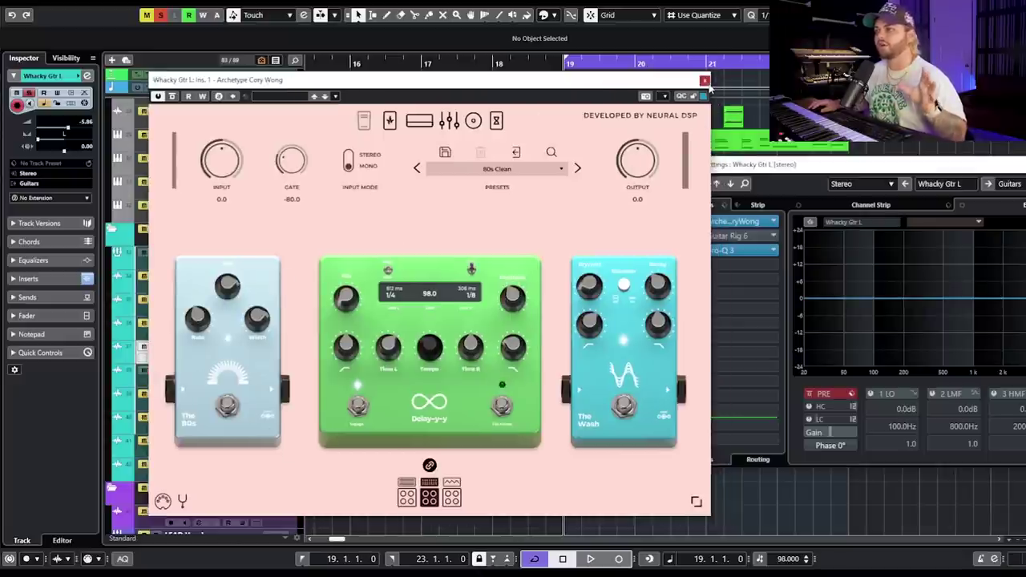
{"action": "left_click", "coordinate": [705, 81]}
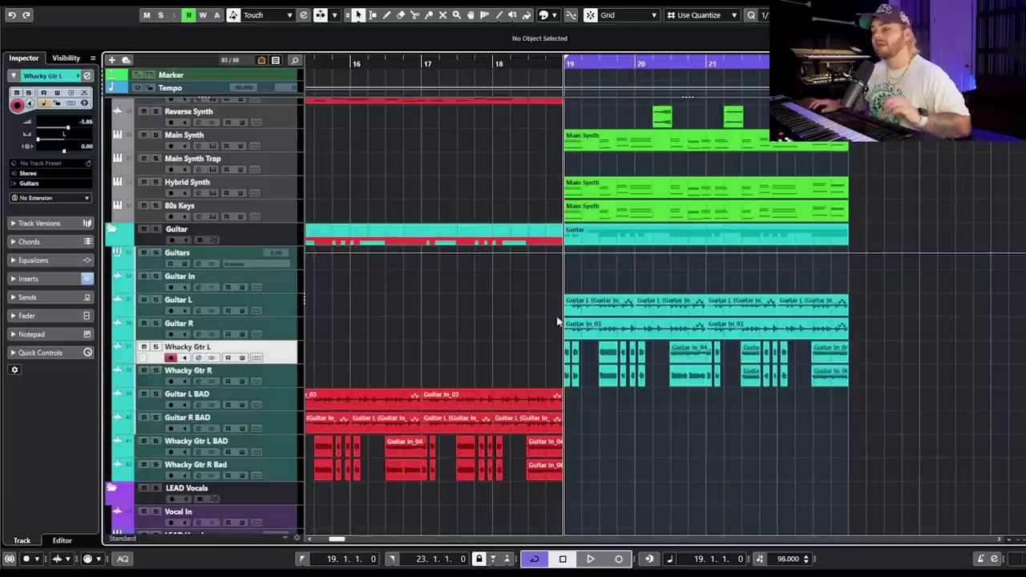
Browse all tracks during unsoloed playback, stopping back at bar 19
{"action": "scroll", "coordinate": [578, 304], "scroll_direction": "down", "scroll_amount": 2}
{"action": "scroll", "coordinate": [562, 397], "scroll_direction": "left", "scroll_amount": 3}
{"action": "scroll", "coordinate": [556, 371], "scroll_direction": "up", "scroll_amount": 10}
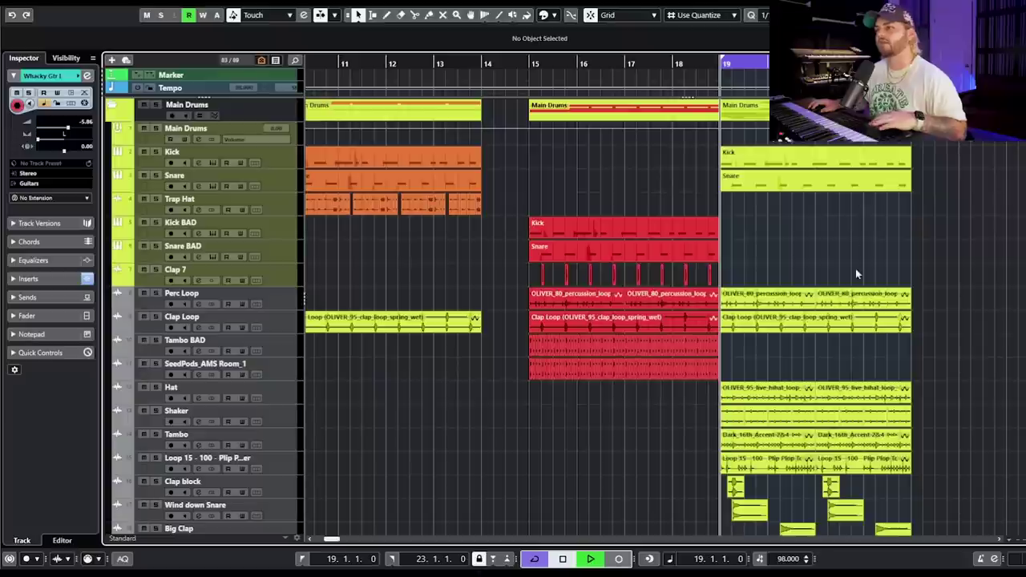
{"action": "scroll", "coordinate": [870, 268], "scroll_direction": "right", "scroll_amount": 3}
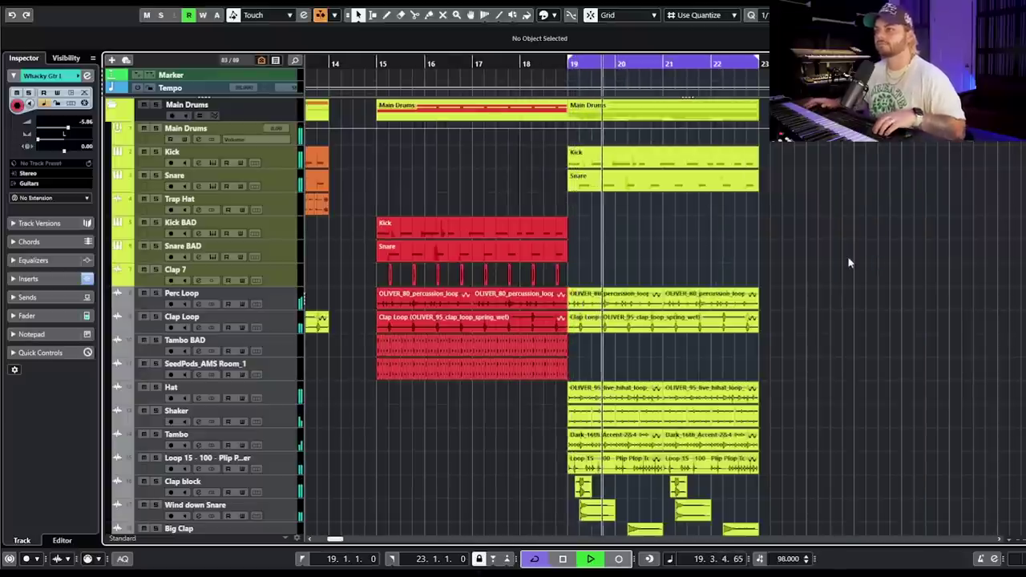
{"action": "scroll", "coordinate": [799, 205], "scroll_direction": "down", "scroll_amount": 3}
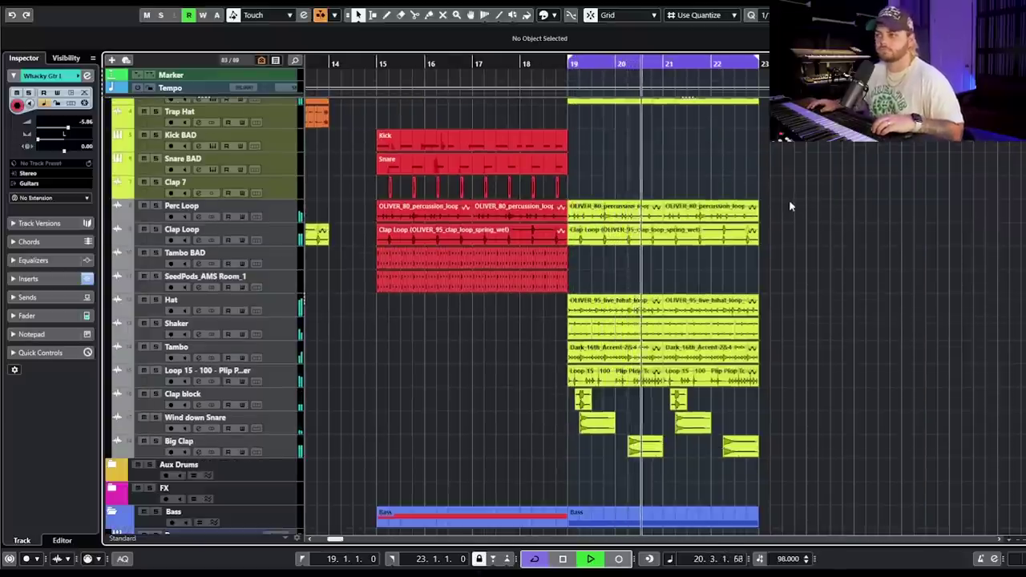
{"action": "scroll", "coordinate": [794, 206], "scroll_direction": "down", "scroll_amount": 5}
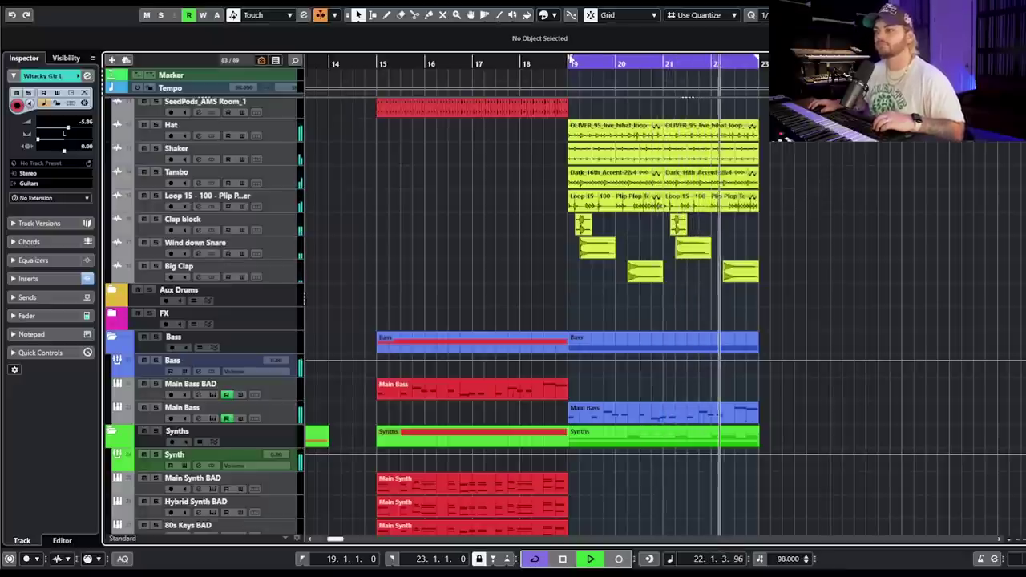
{"action": "key", "text": "space"}
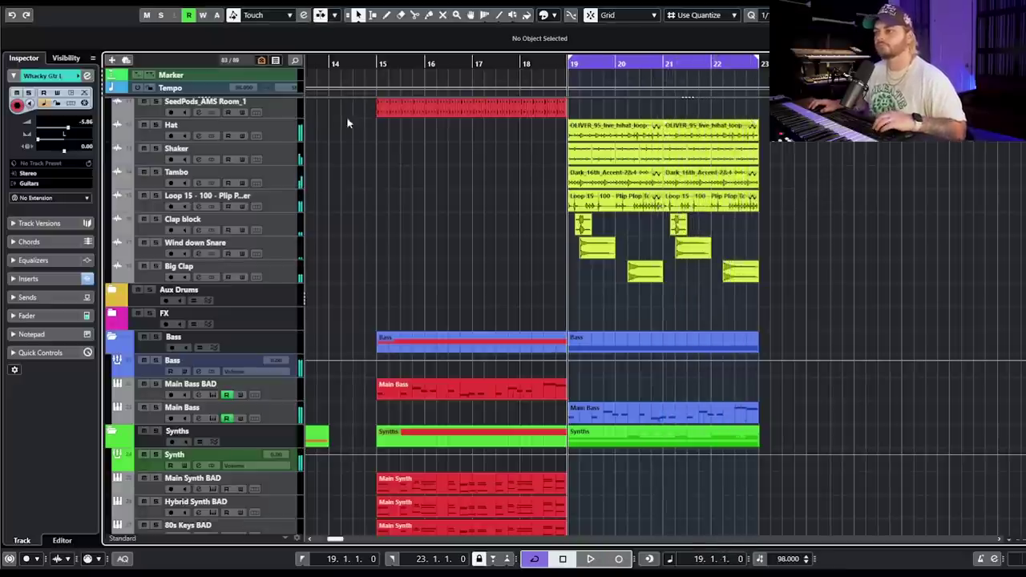
Play the full arrangement from just before bar 15 through the BAD section, then stop
{"action": "left_click", "coordinate": [373, 67]}
{"action": "key", "text": "space"}
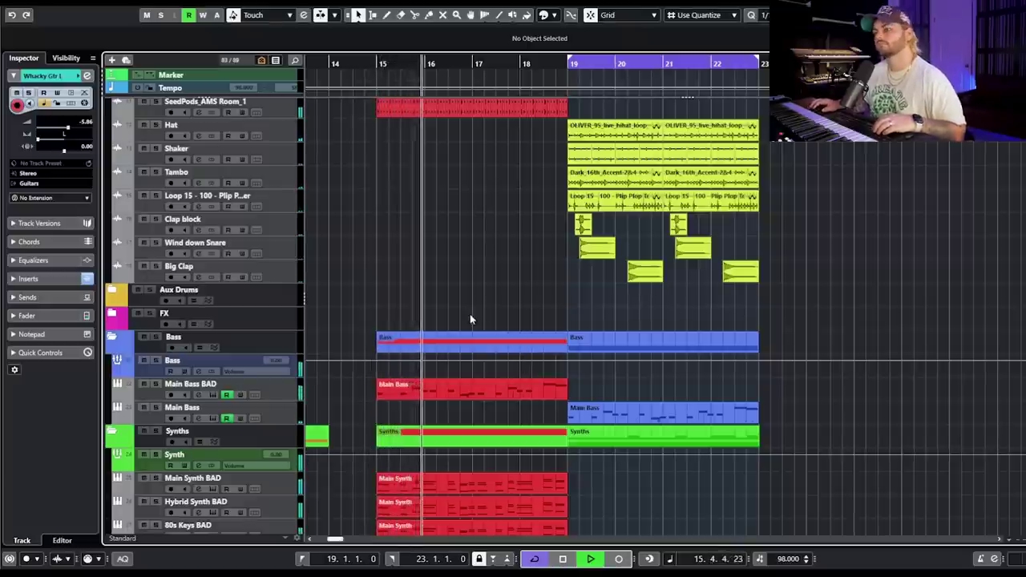
{"action": "scroll", "coordinate": [473, 290], "scroll_direction": "down", "scroll_amount": 3}
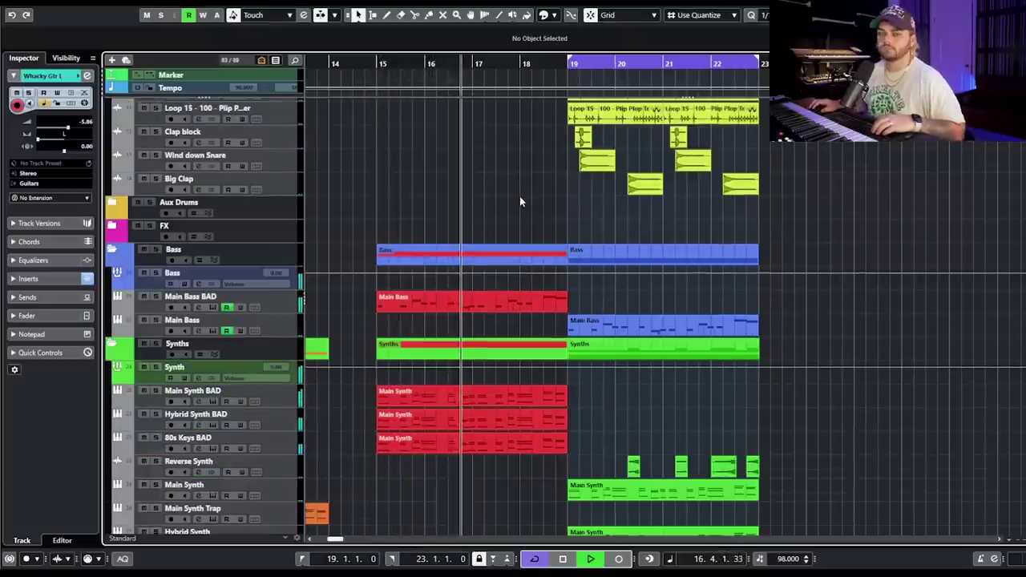
{"action": "scroll", "coordinate": [529, 183], "scroll_direction": "left", "scroll_amount": 2}
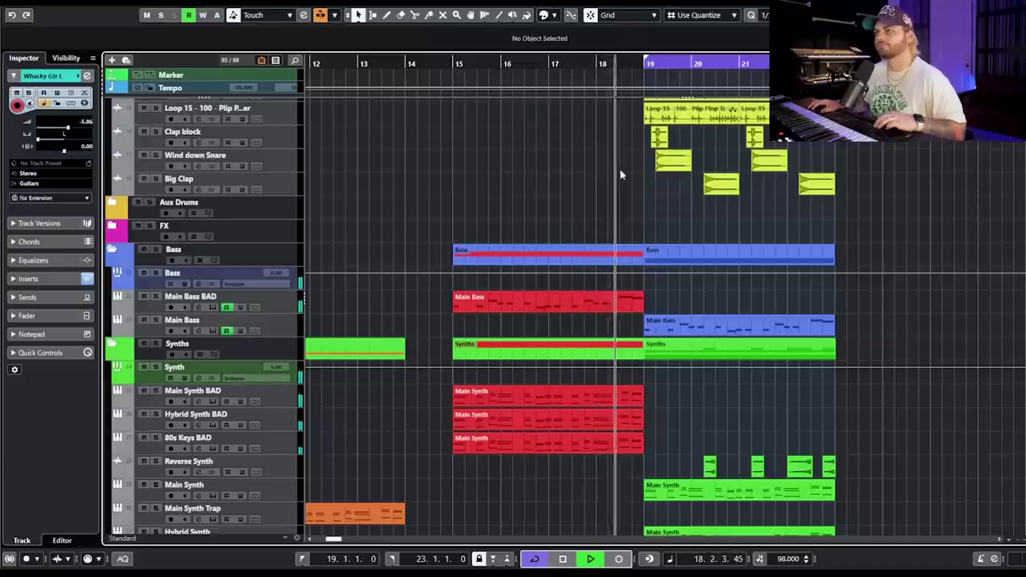
{"action": "key", "text": "space"}
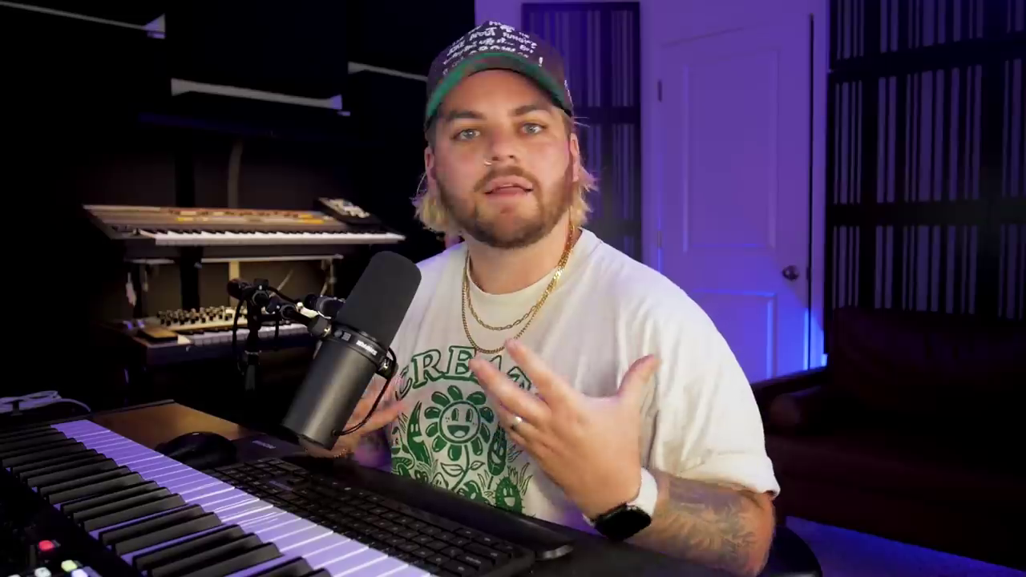